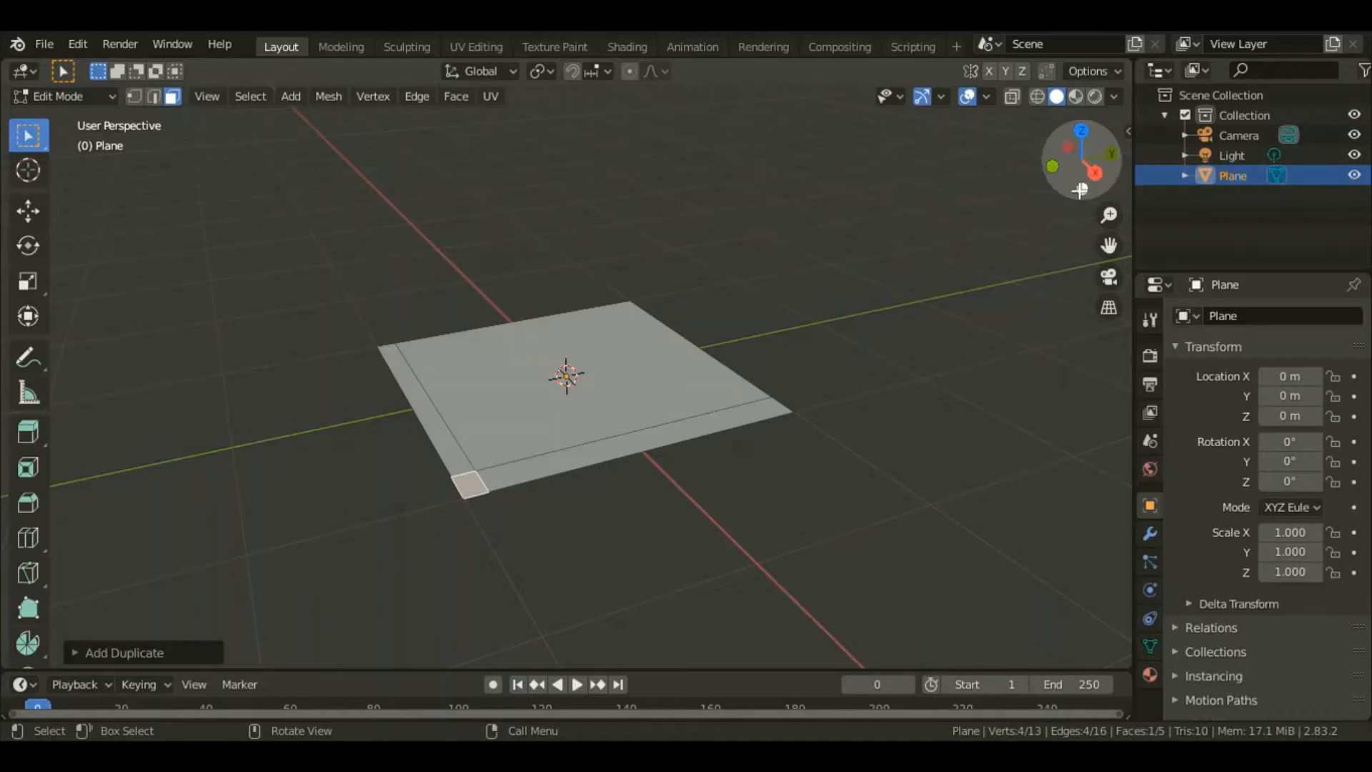
Step: Separate the duplicated corner face of the plane into its own object
drag(1080, 187, 1078, 136)
right_click(527, 330)
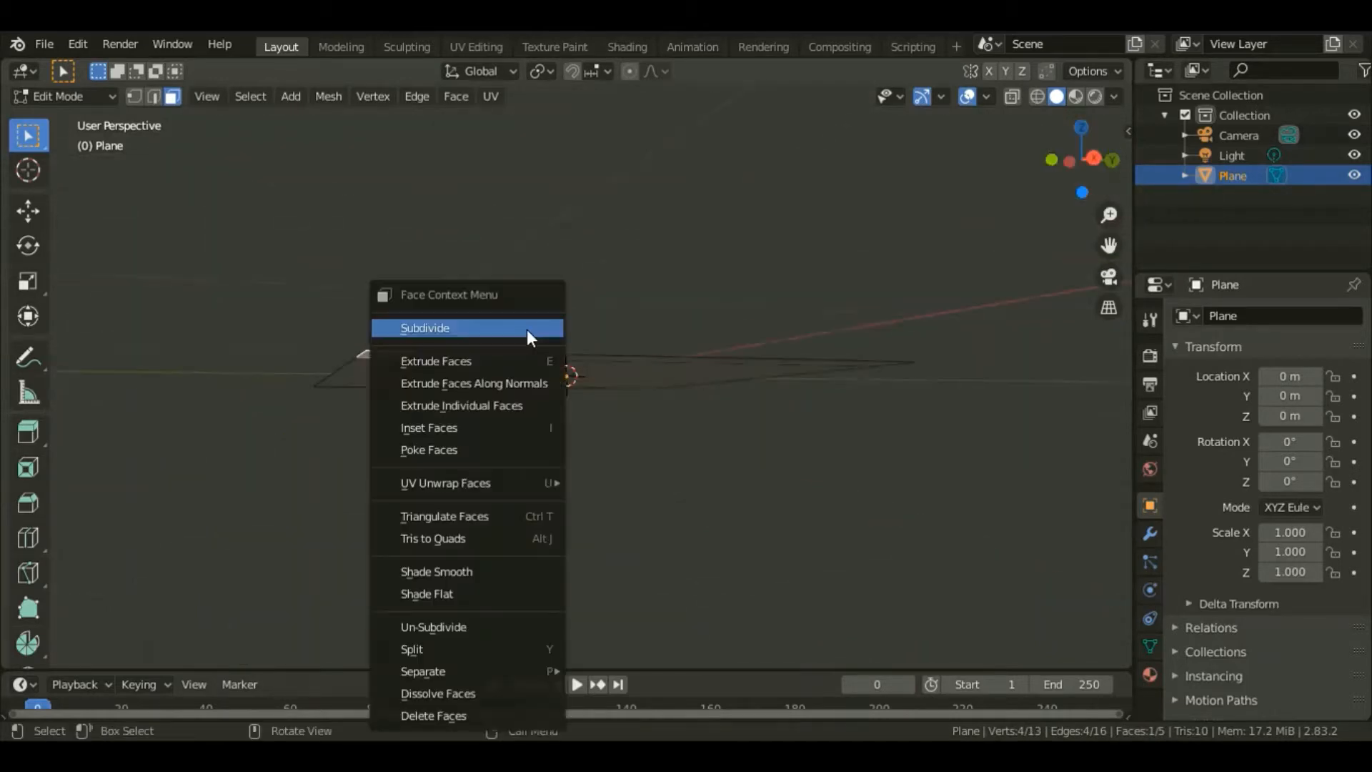
mouse_move(496, 676)
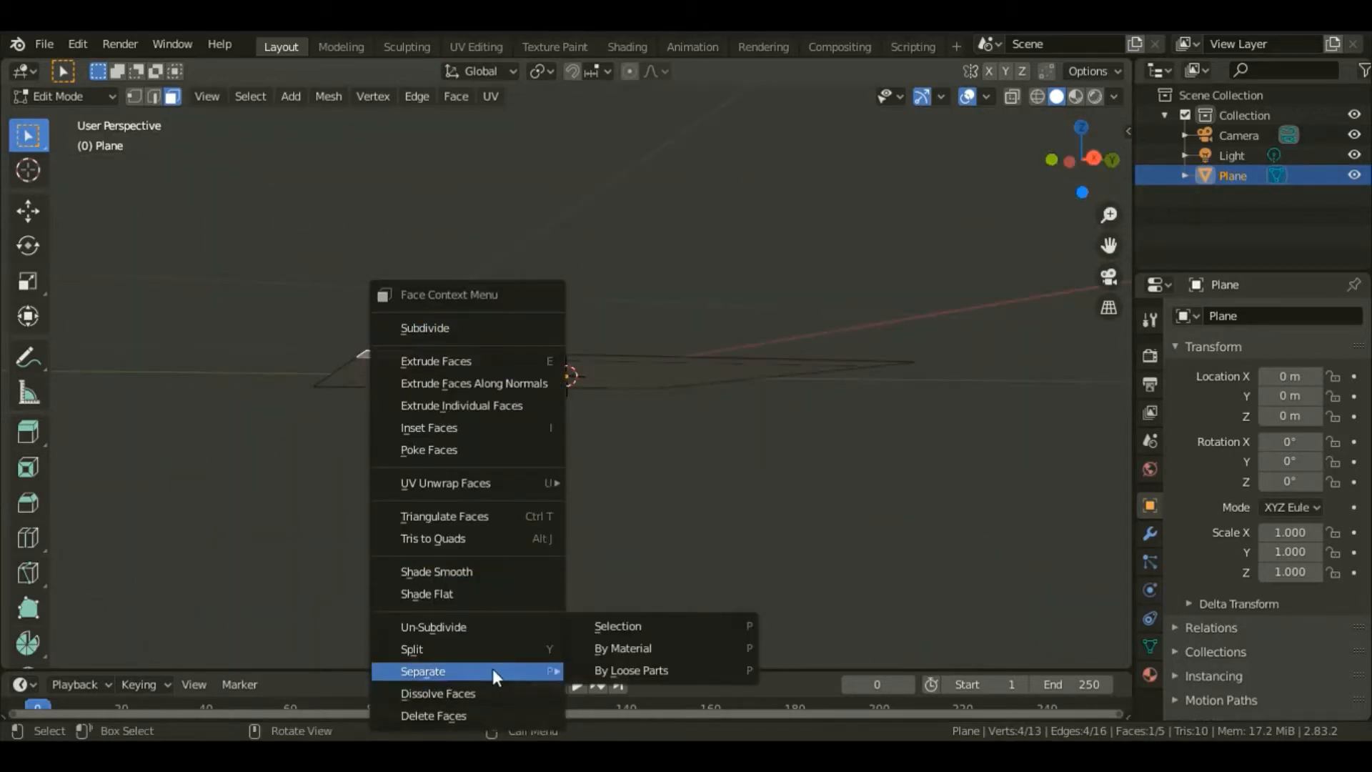
click(655, 628)
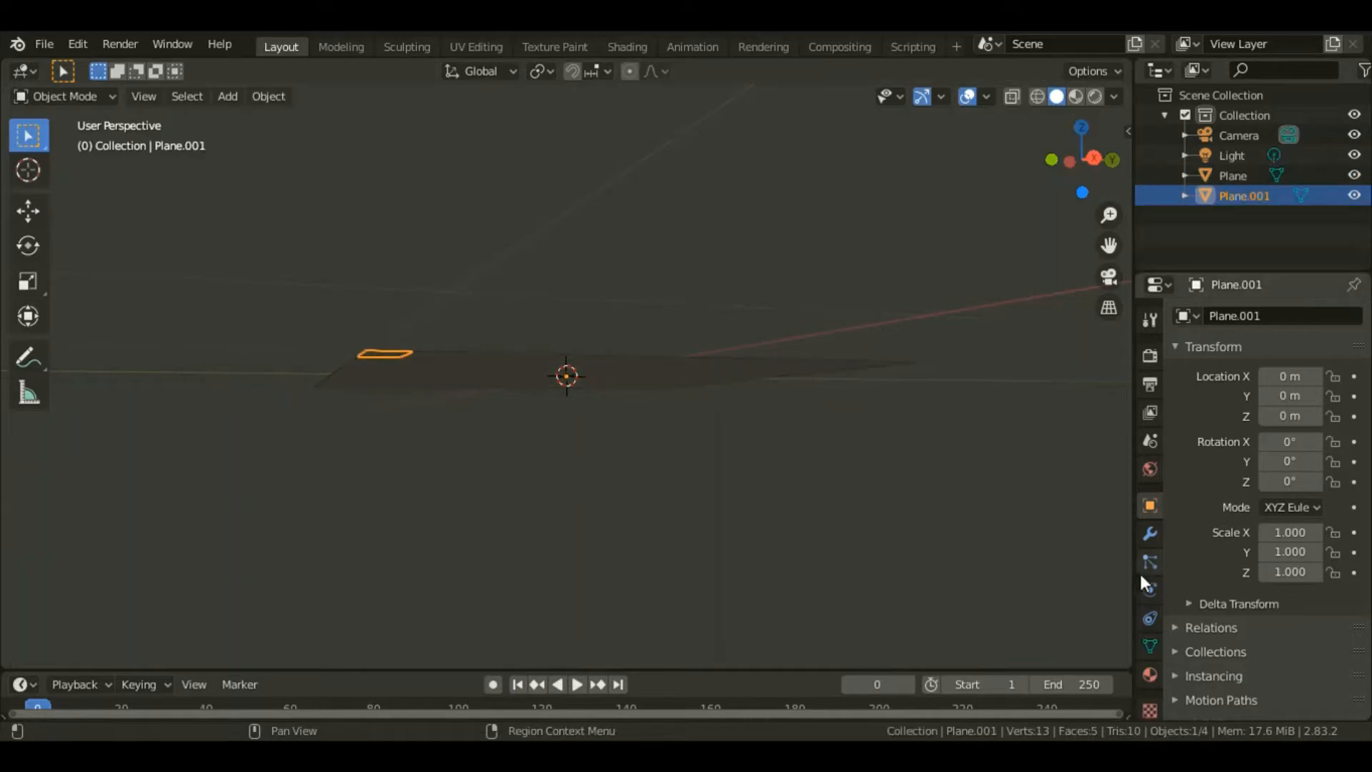
Step: Add a Mirror modifier to the separated corner face, mirroring on the X and Y axes with Clipping enabled
click(1156, 533)
click(1241, 312)
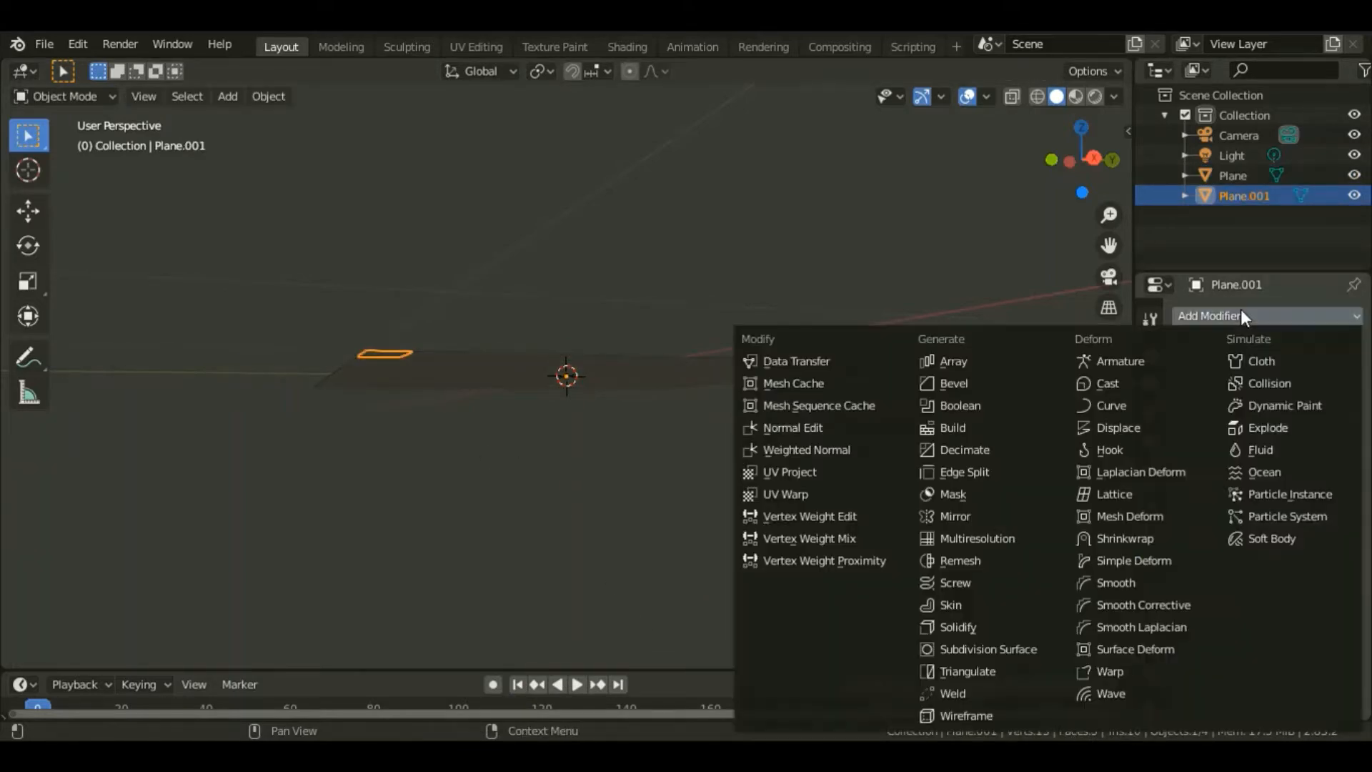
click(981, 514)
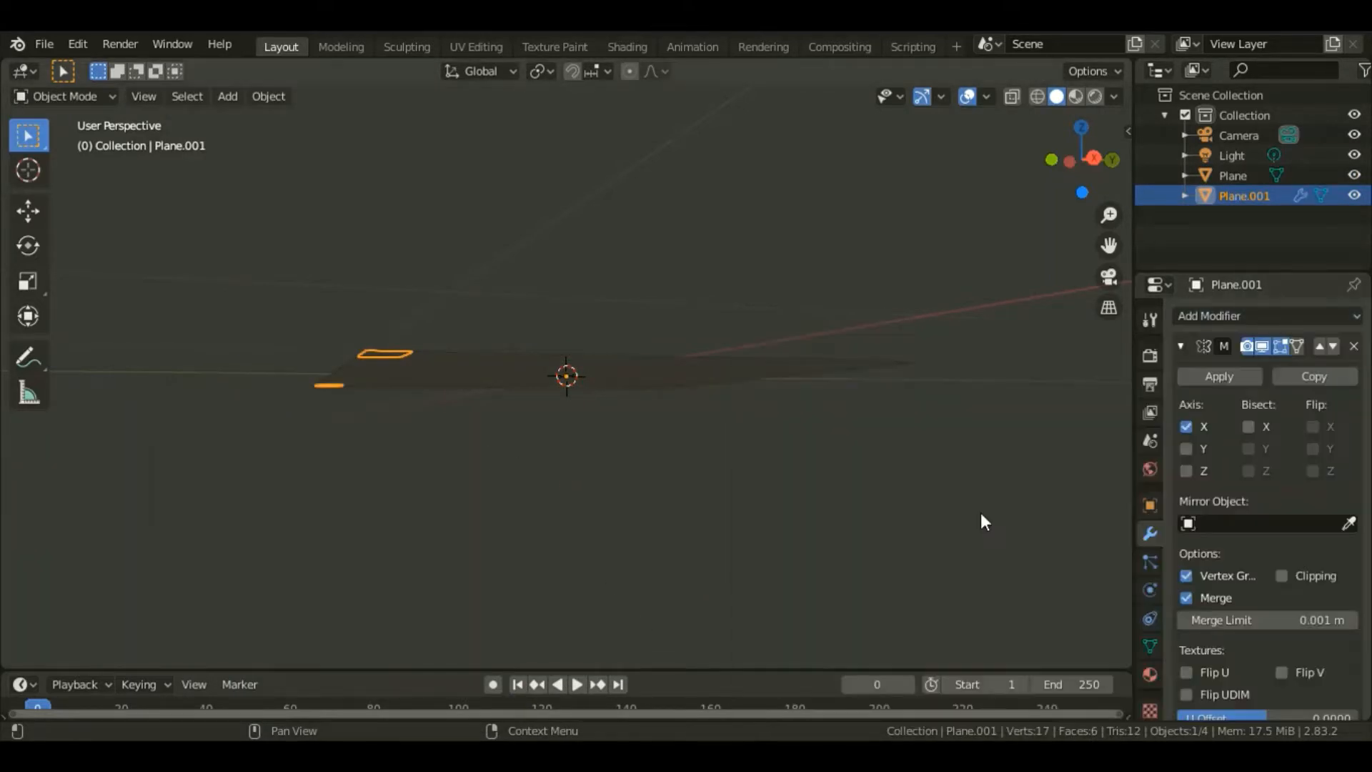
click(1186, 449)
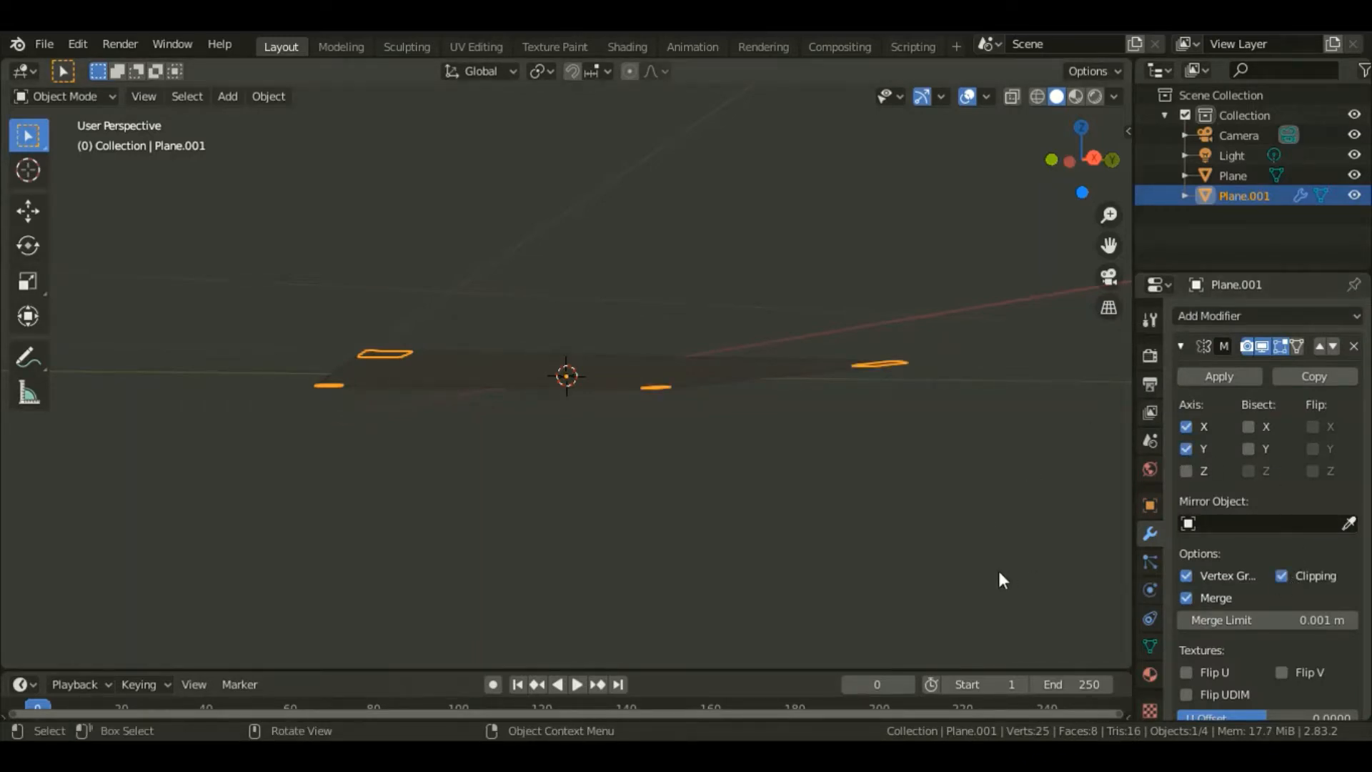
Step: Spin the corner face downward by an angle of -49.2° to form a curved stool leg
key(Tab)
middle_drag(348, 534, 347, 514)
key(F3)
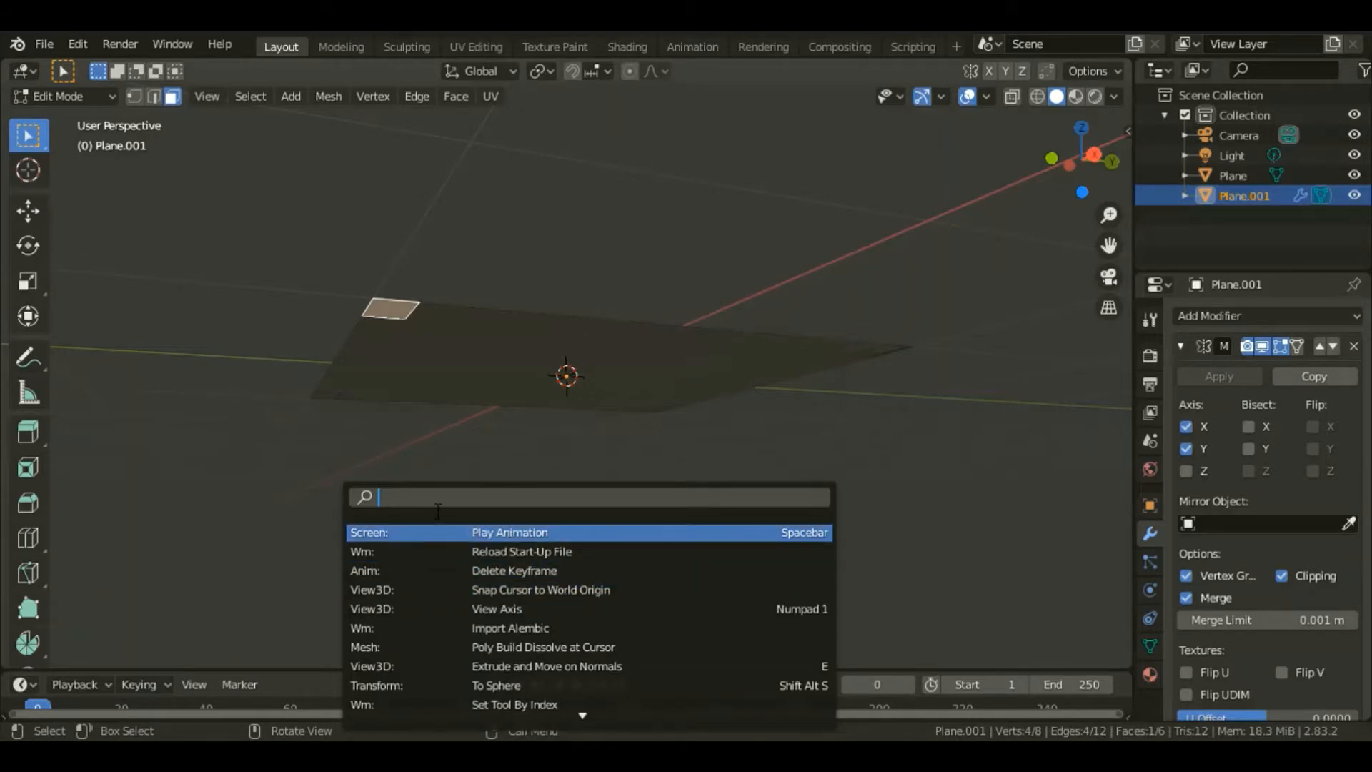
text(spin)
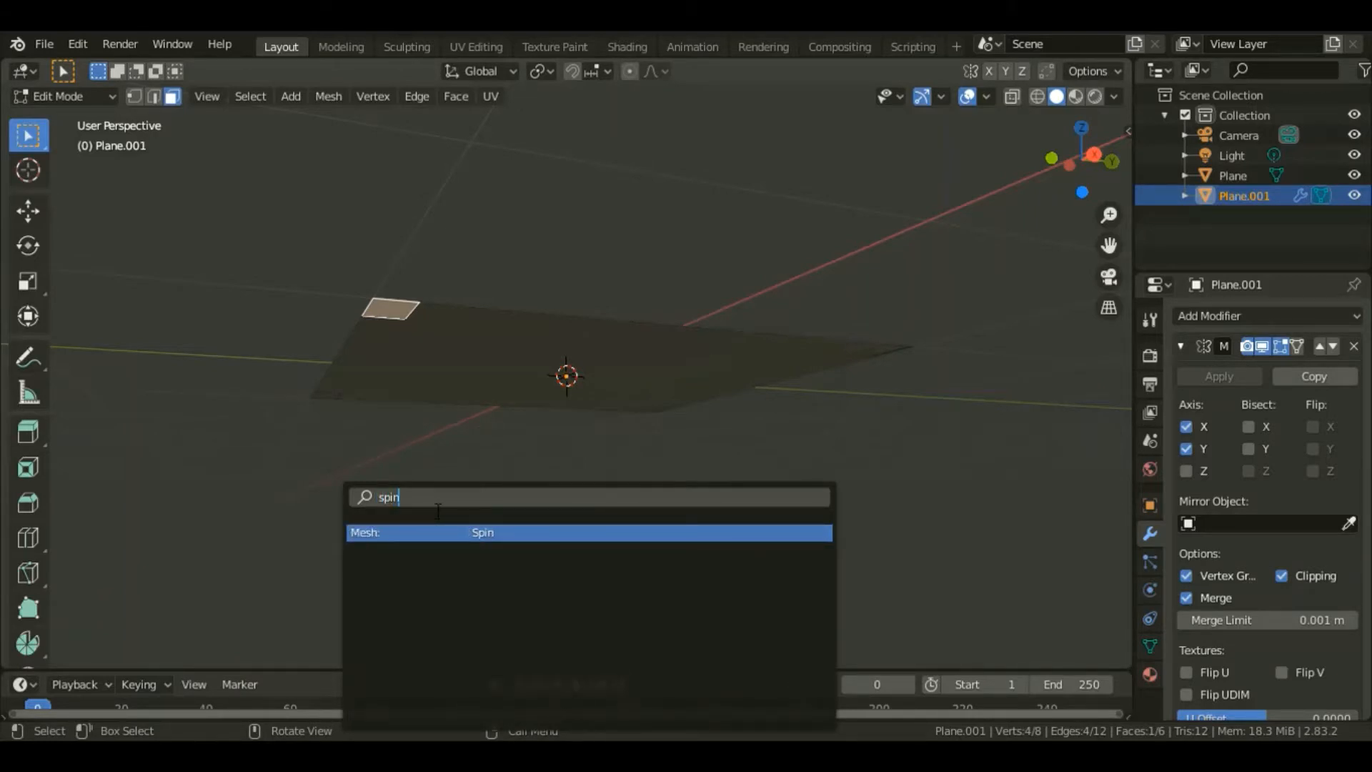
key(Return)
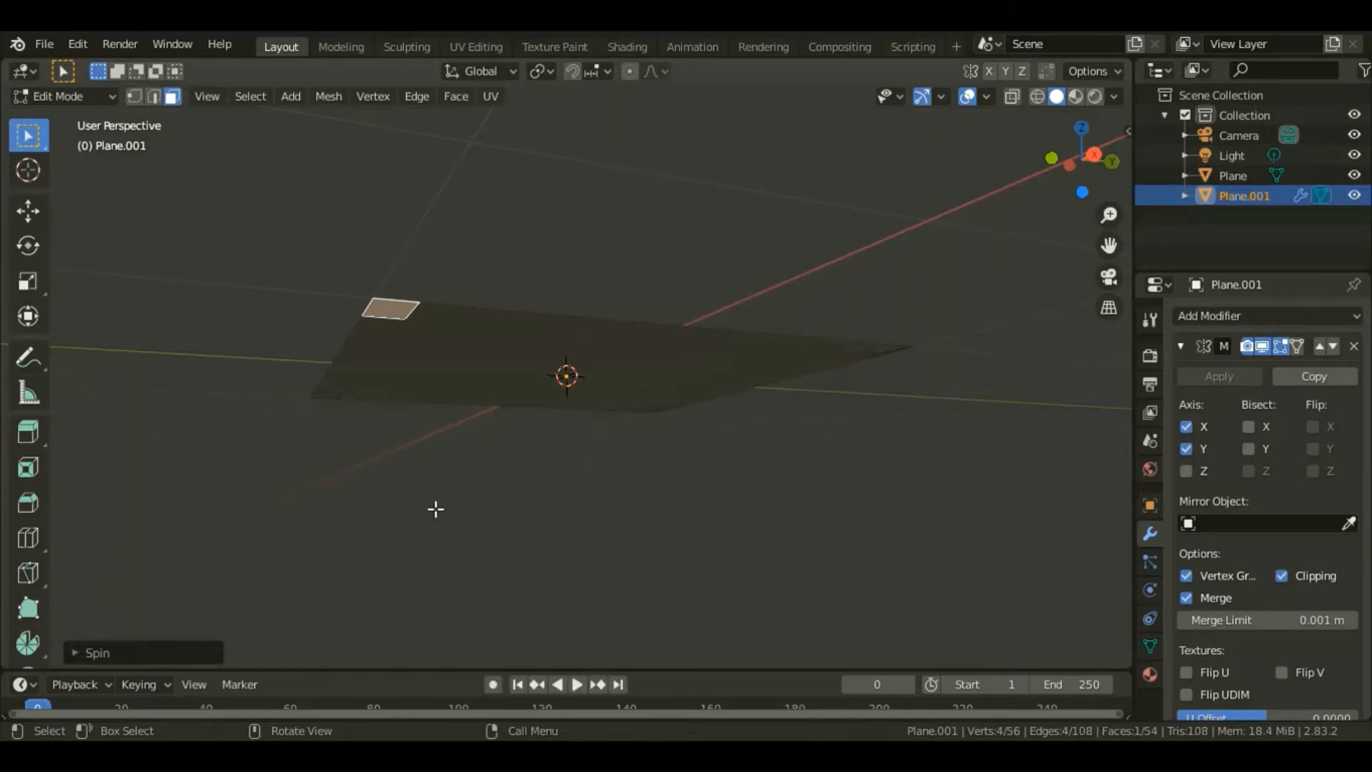
click(157, 651)
drag(295, 482, 560, 525)
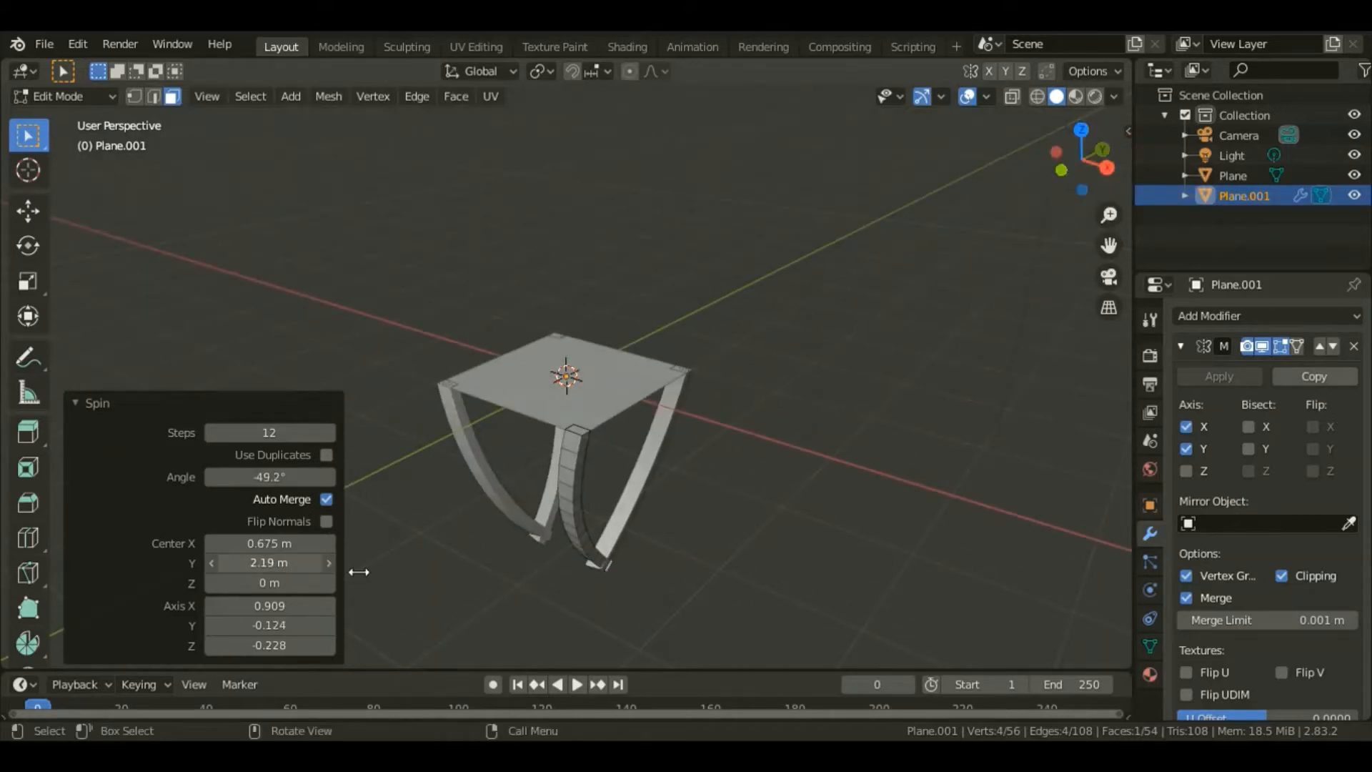
Step: Reshape the leg's spin to 20 steps, angle -31.2°, center 0, 3.54, -1.29 m and axis 1, 0, 0
drag(359, 572, 352, 567)
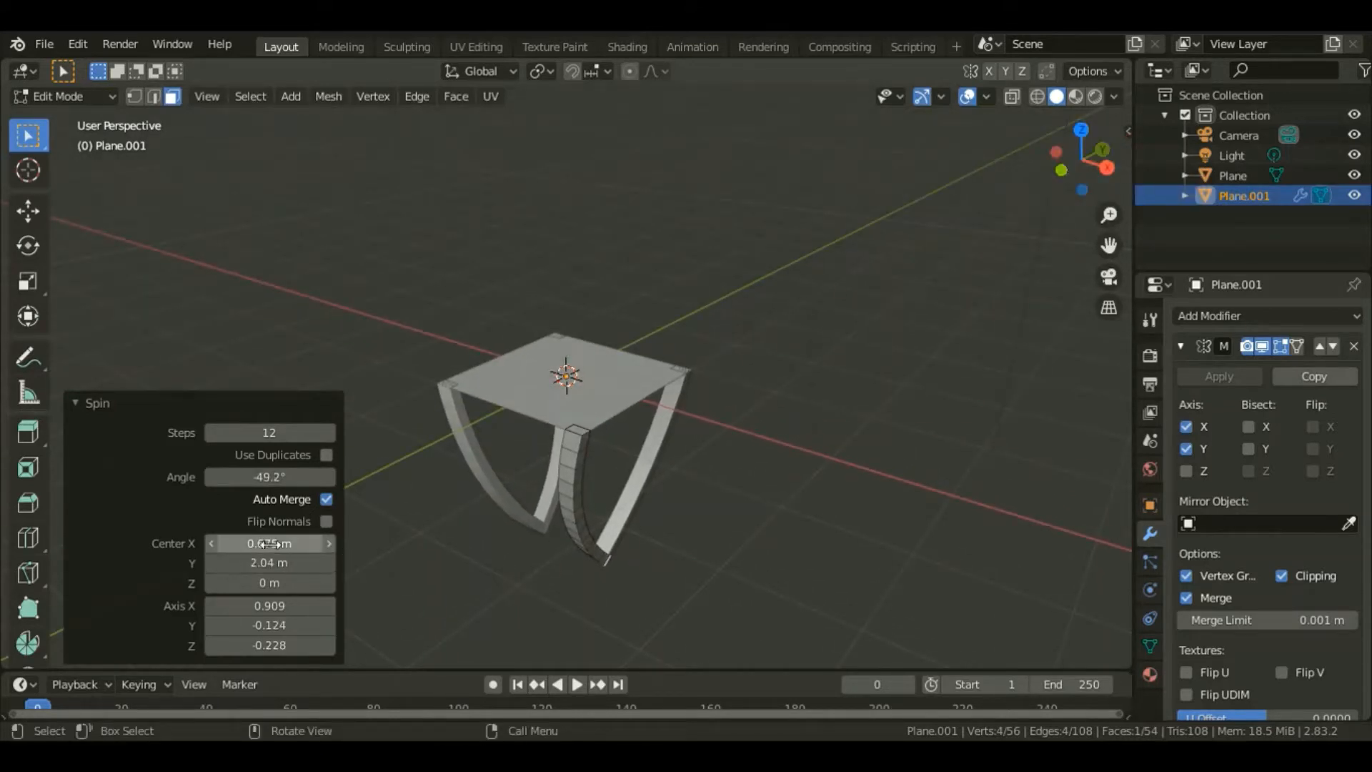
drag(268, 543, 269, 543)
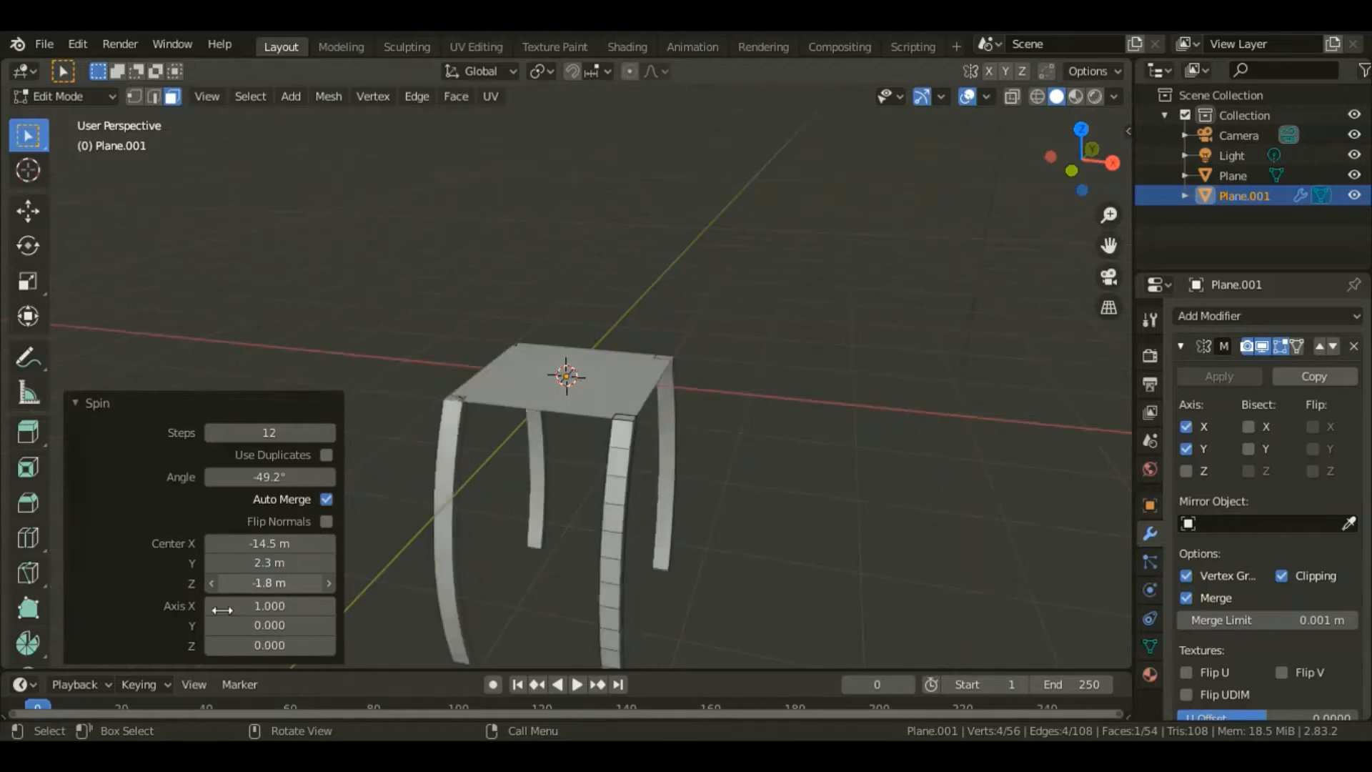
drag(222, 610, 237, 605)
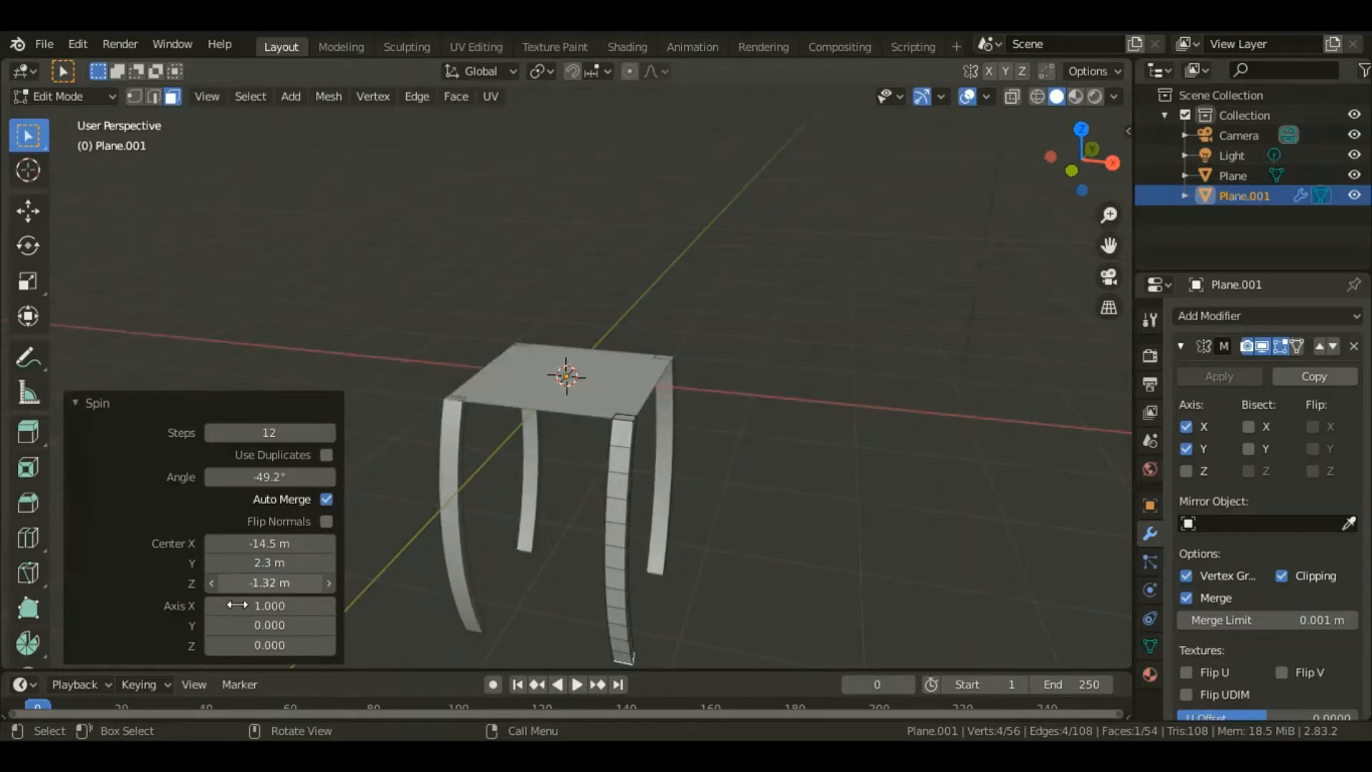
middle_drag(641, 438, 514, 440)
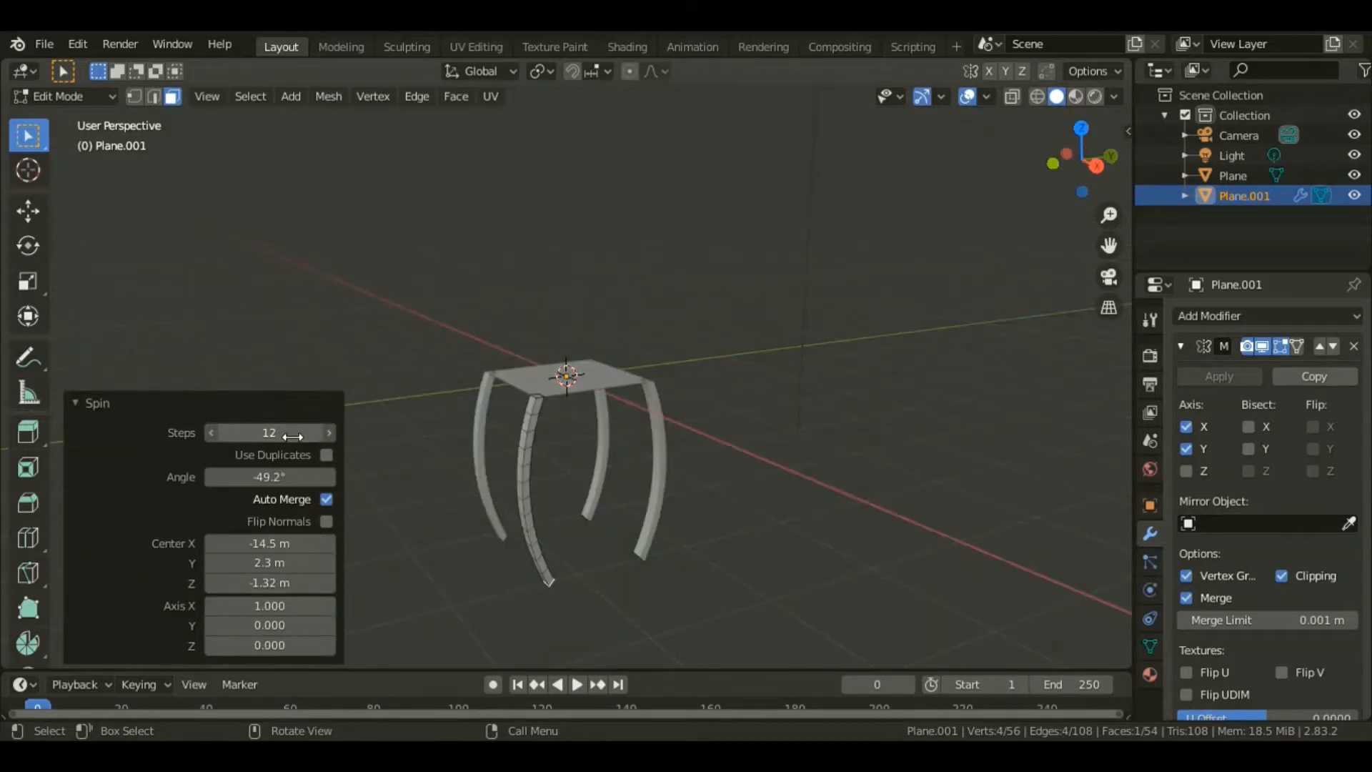
click(293, 434)
text(2)
key(Return)
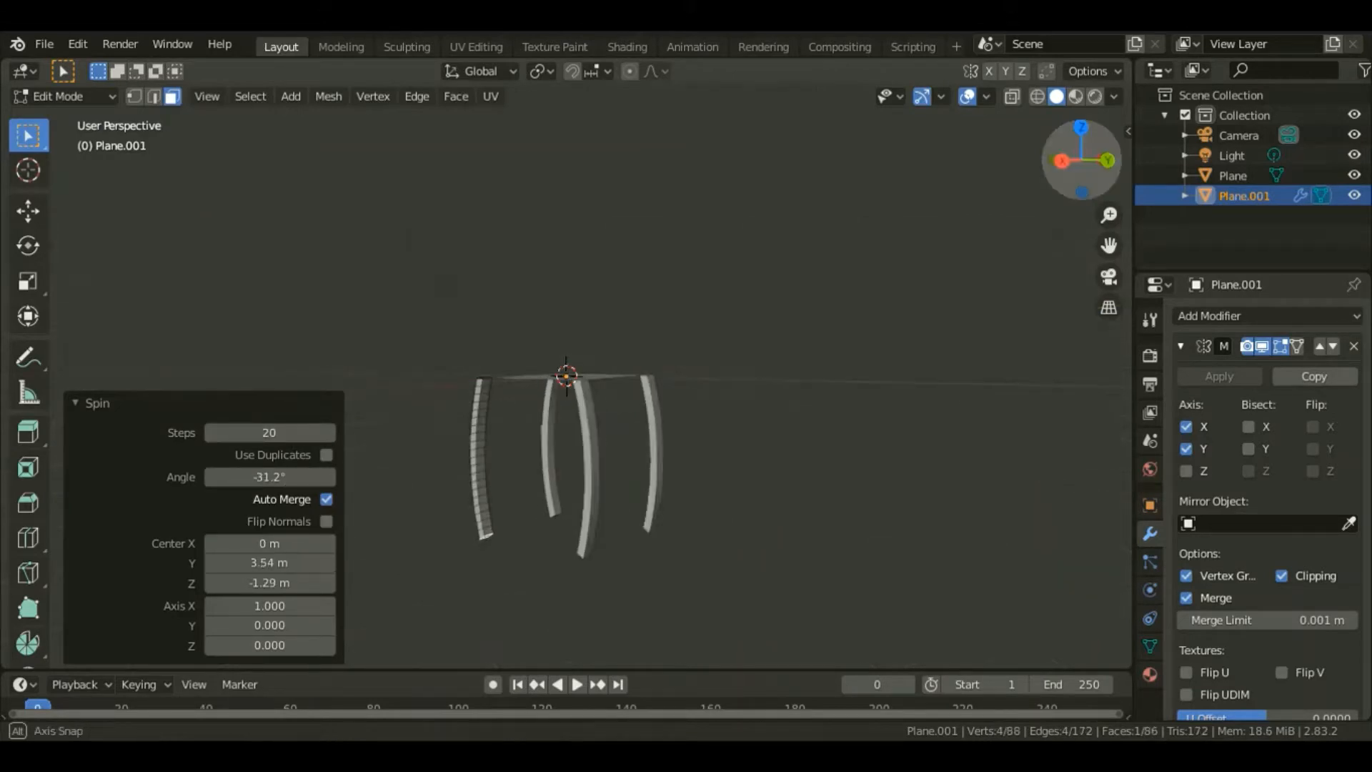
Step: Spin an inner face near the leg's lower end by -18.4° about axis 0.720, 0, 1 to start a cross rail
drag(1081, 160, 1077, 161)
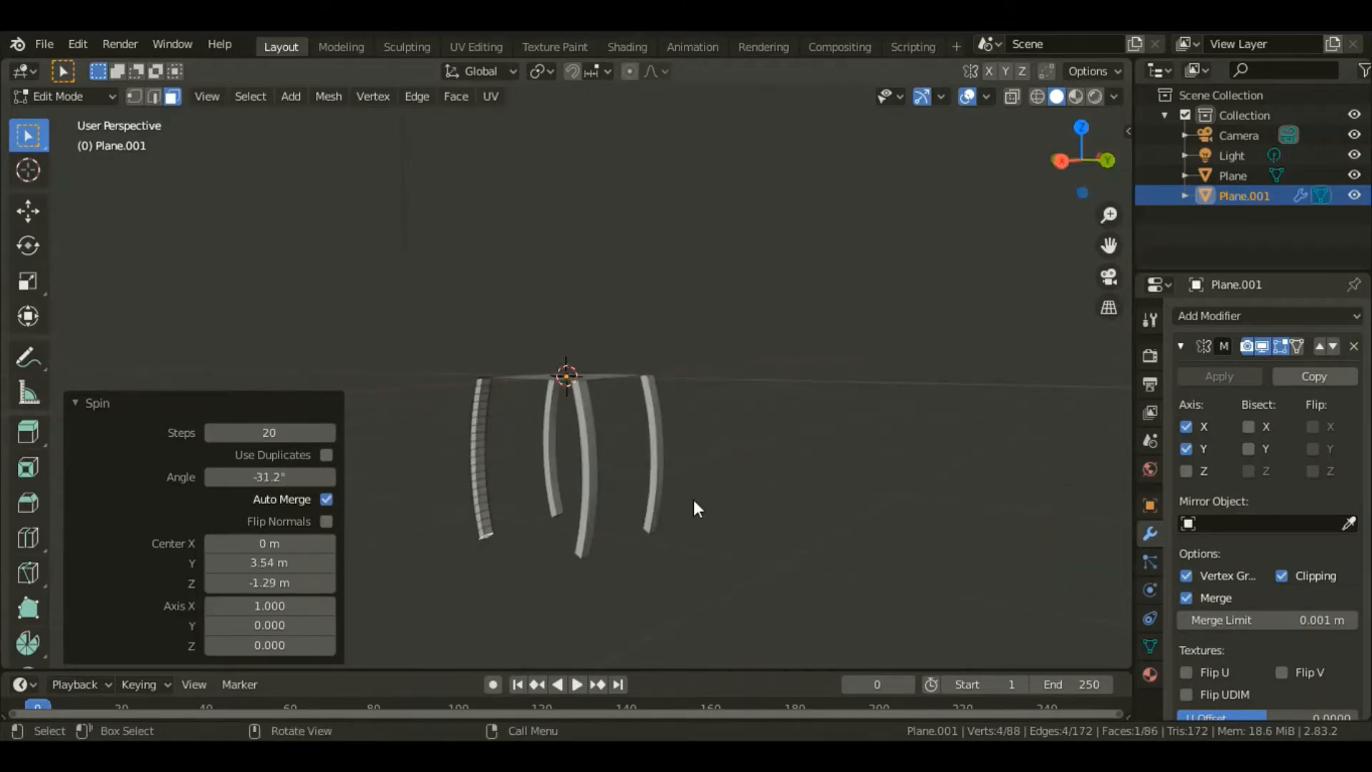
click(482, 503)
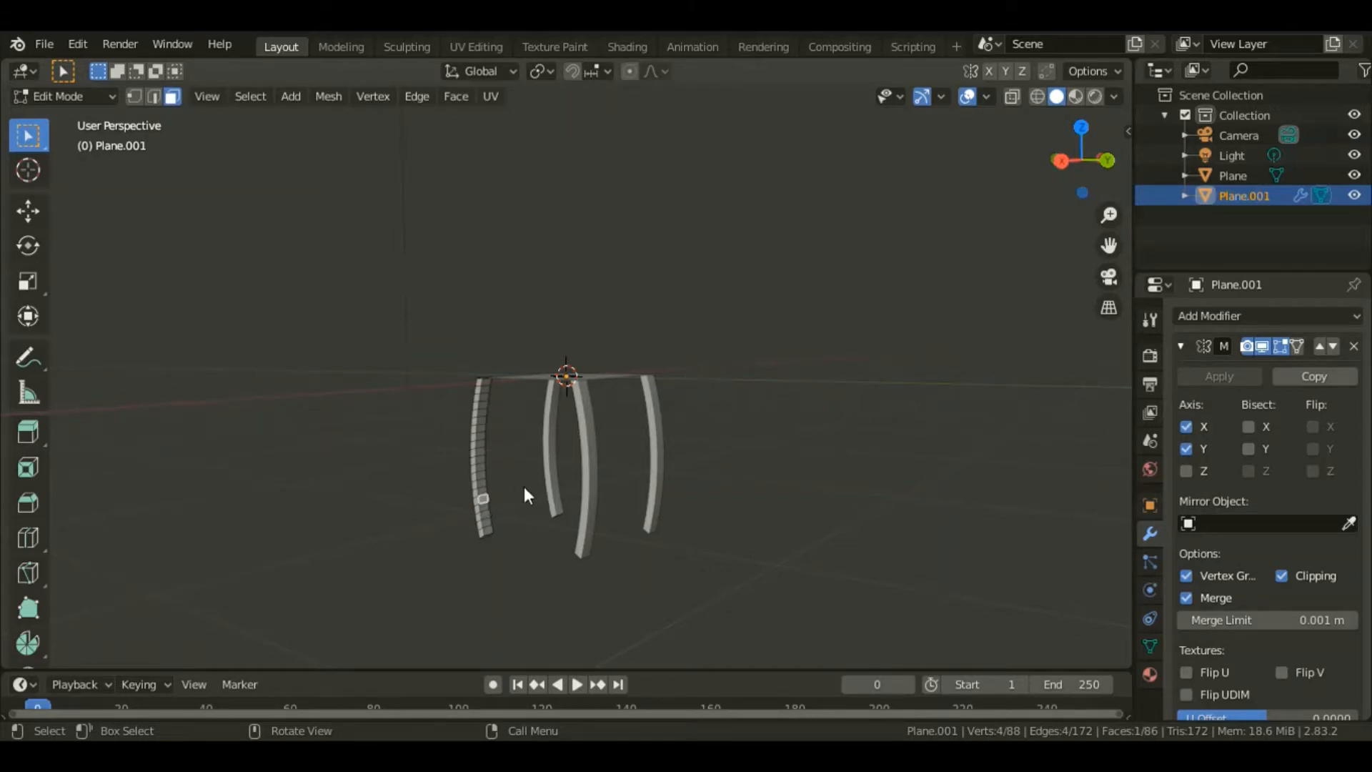
key(F3)
text(Spin)
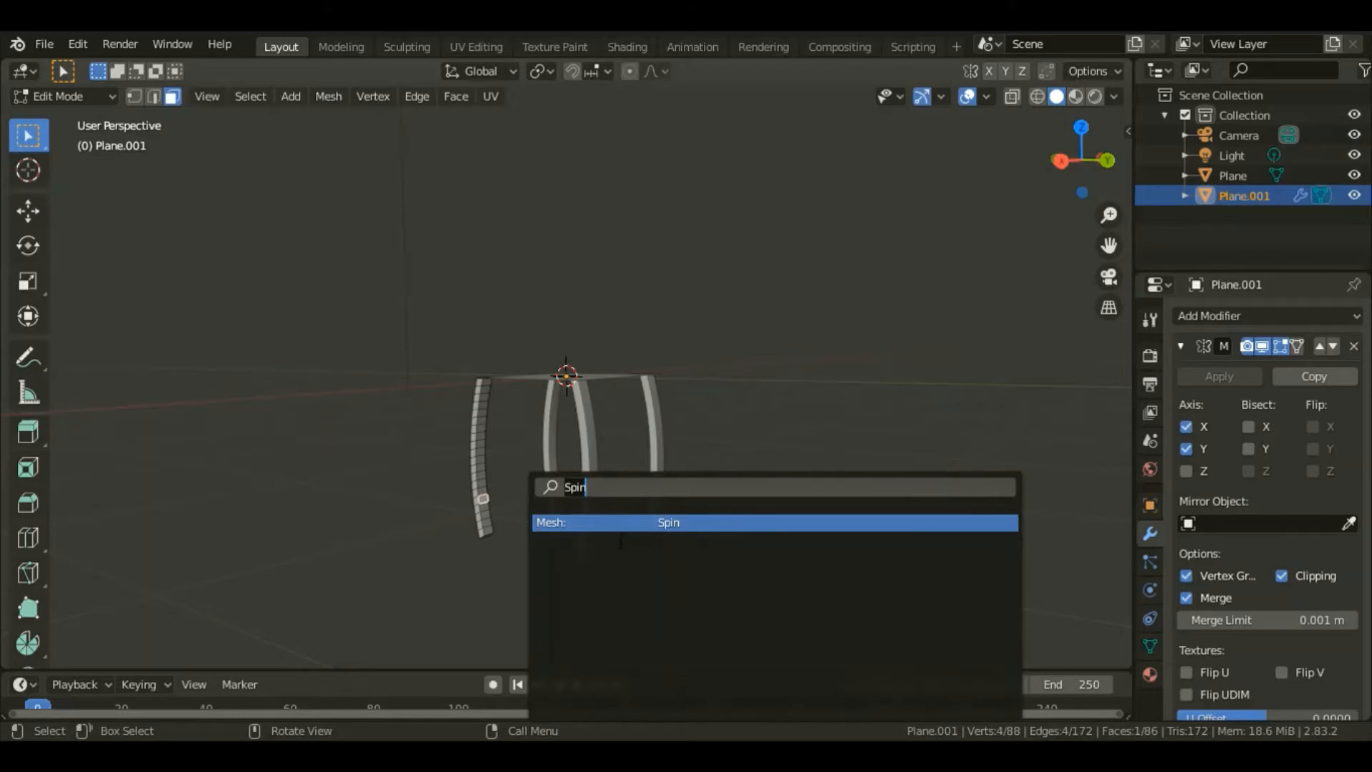
key(Return)
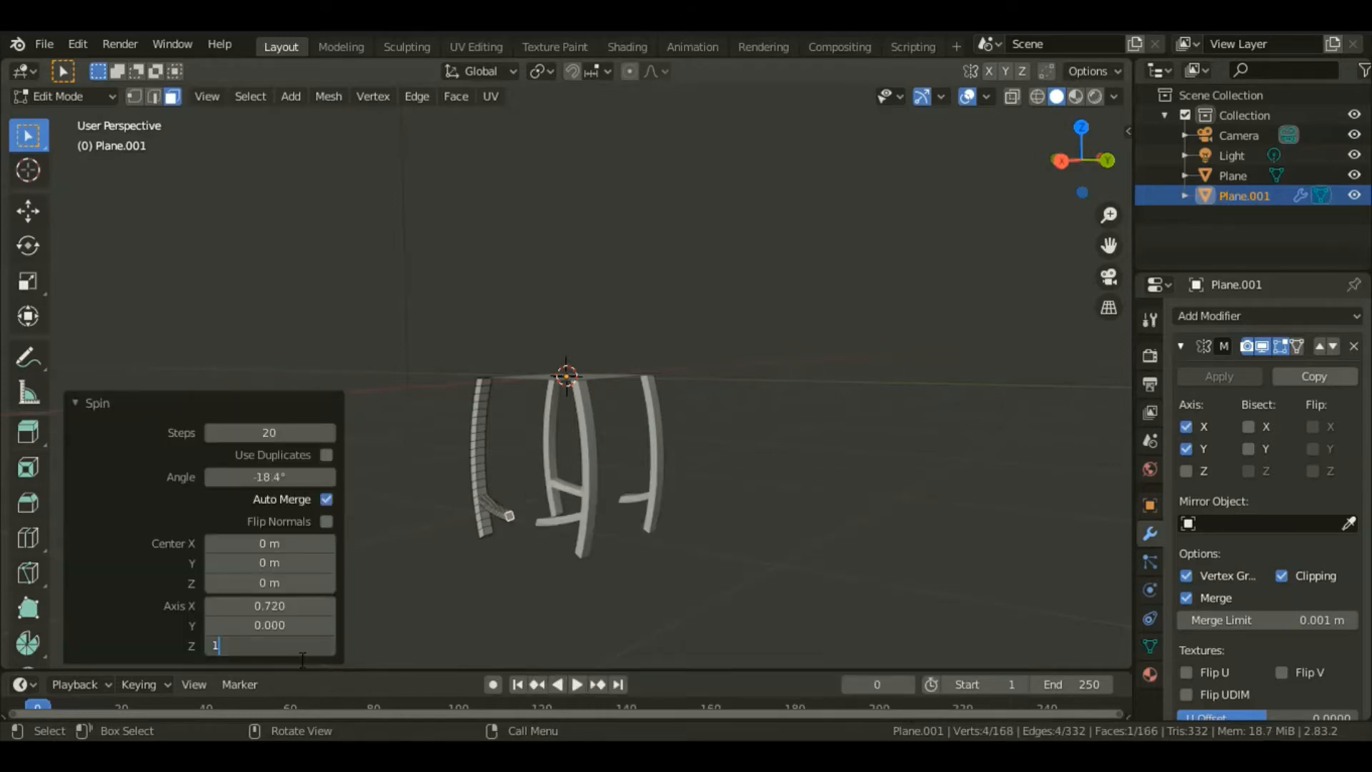
key(Return)
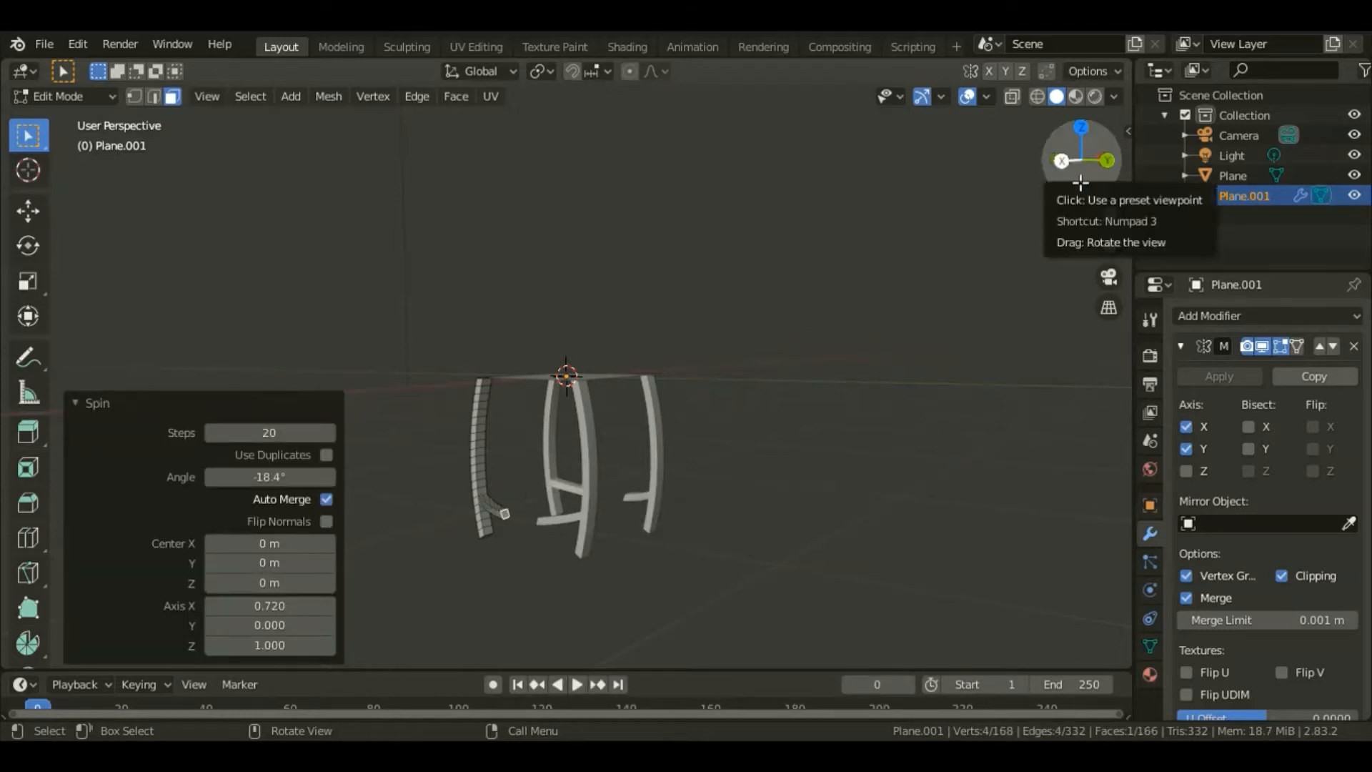
Step: Extend the lower rail to its mirrored half with spin angle -21.2°, center -1.17, 0, -0.0616 m and axis 1, 0.048, 1
mouse_move(1072, 163)
mouse_down()
mouse_move(1094, 186)
mouse_move(1092, 171)
mouse_up()
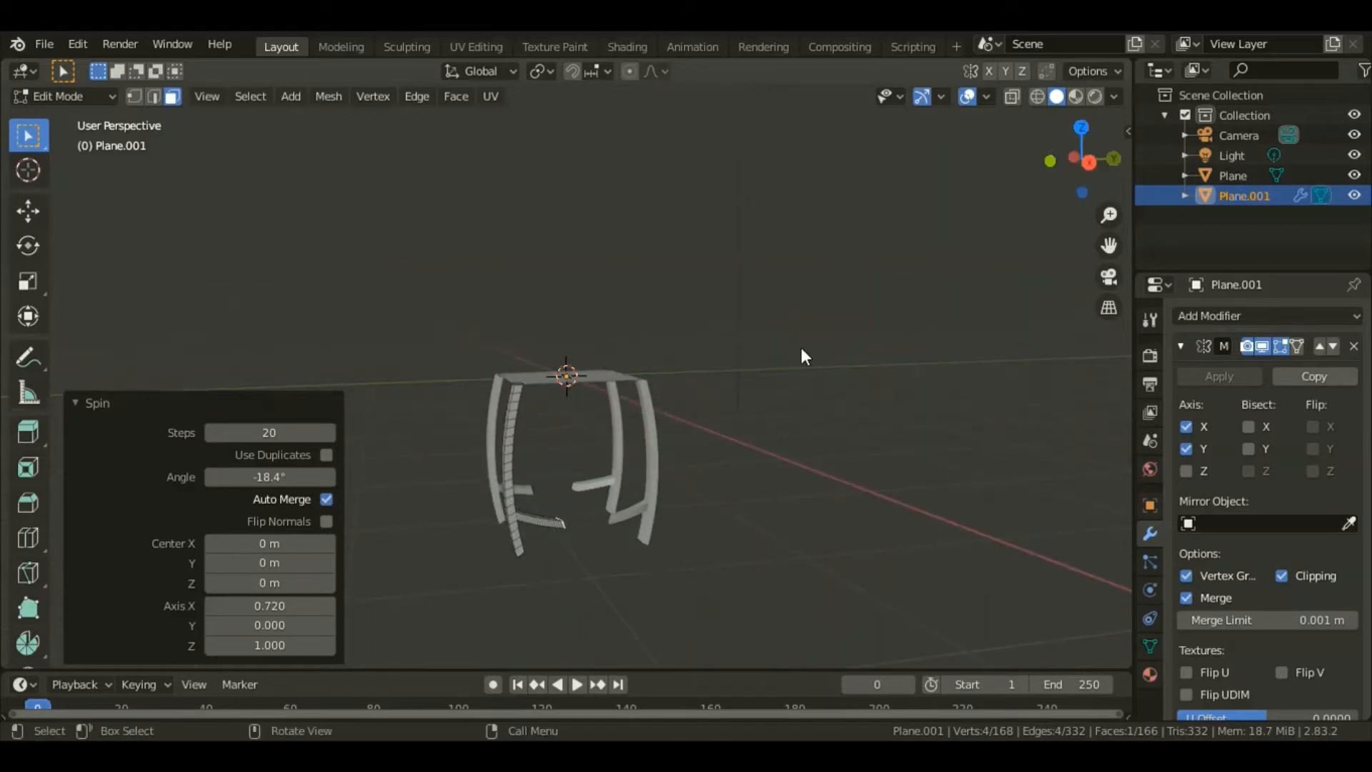
scroll(802, 349, up, 2)
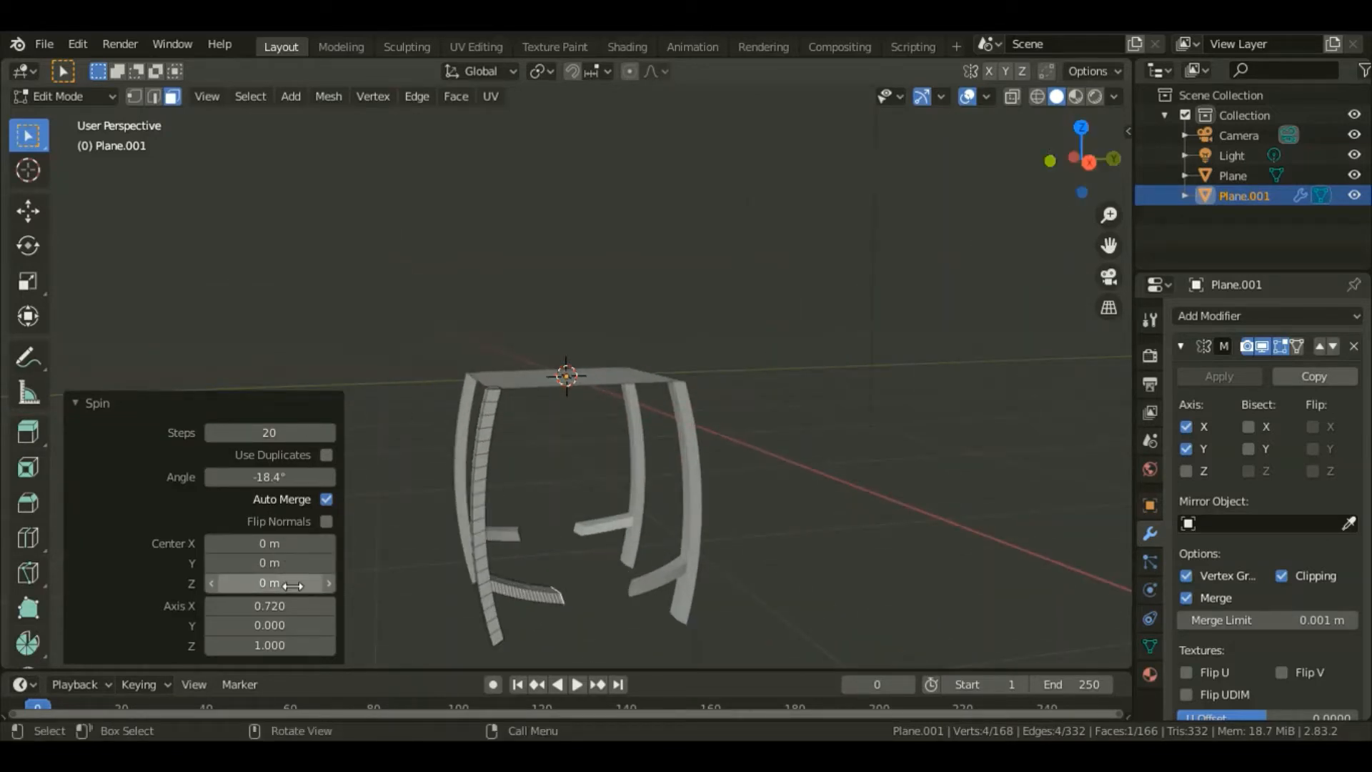
drag(275, 564, 298, 564)
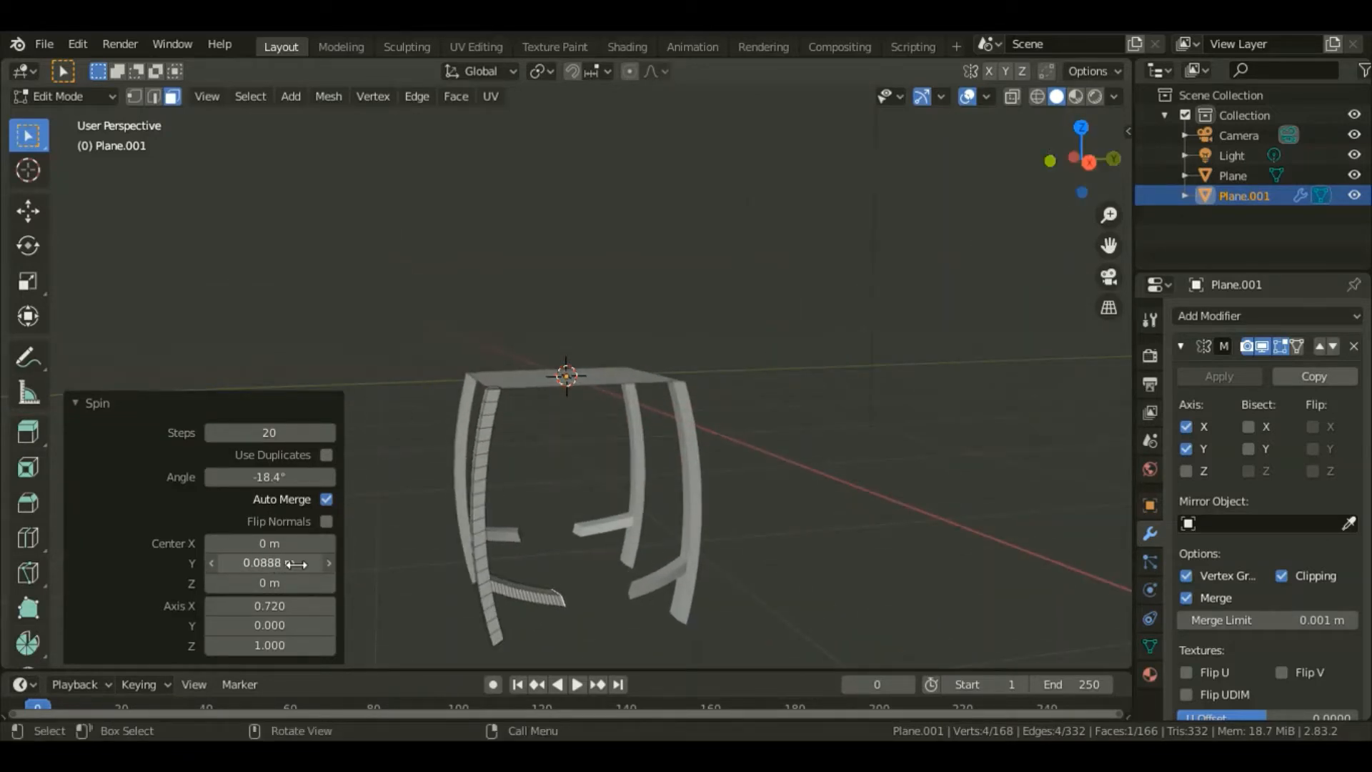
click(295, 569)
text(0)
key(Return)
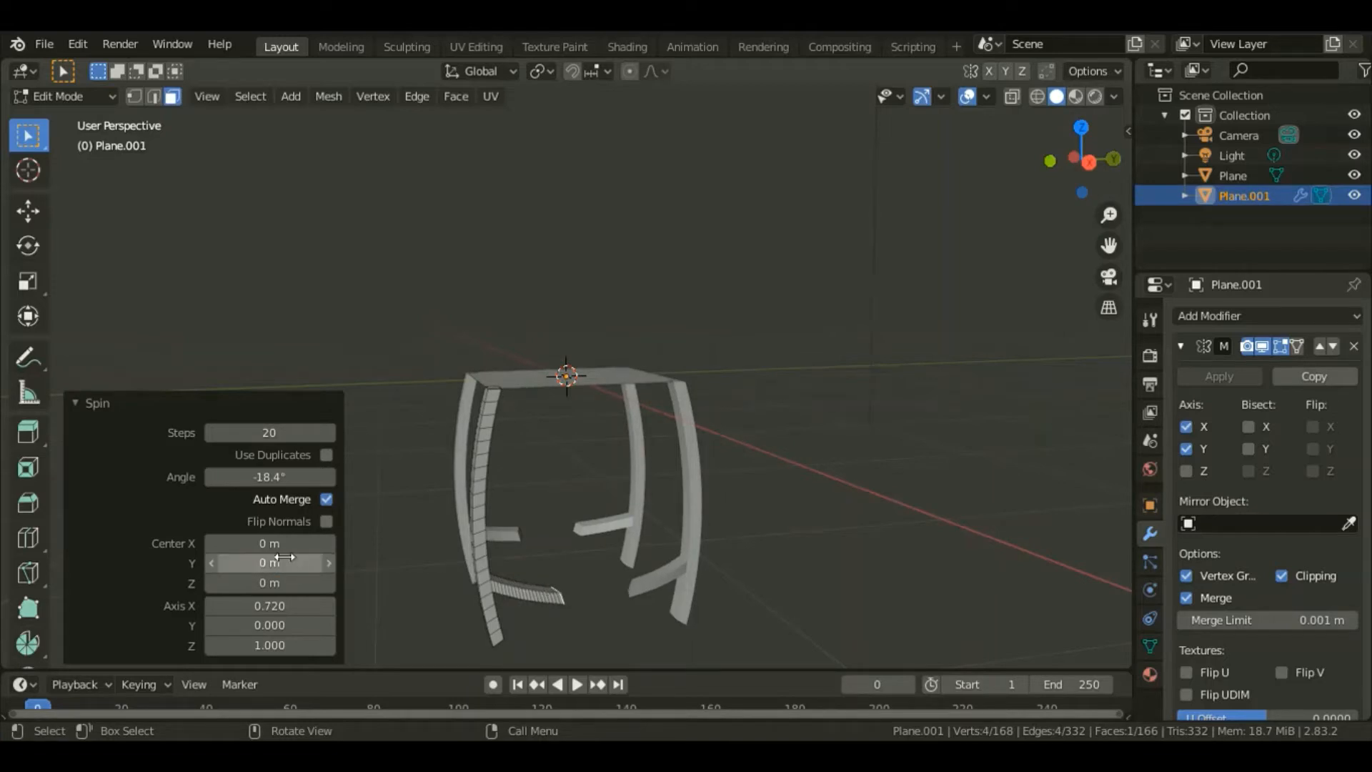
drag(290, 543, 223, 546)
middle_drag(386, 536, 944, 242)
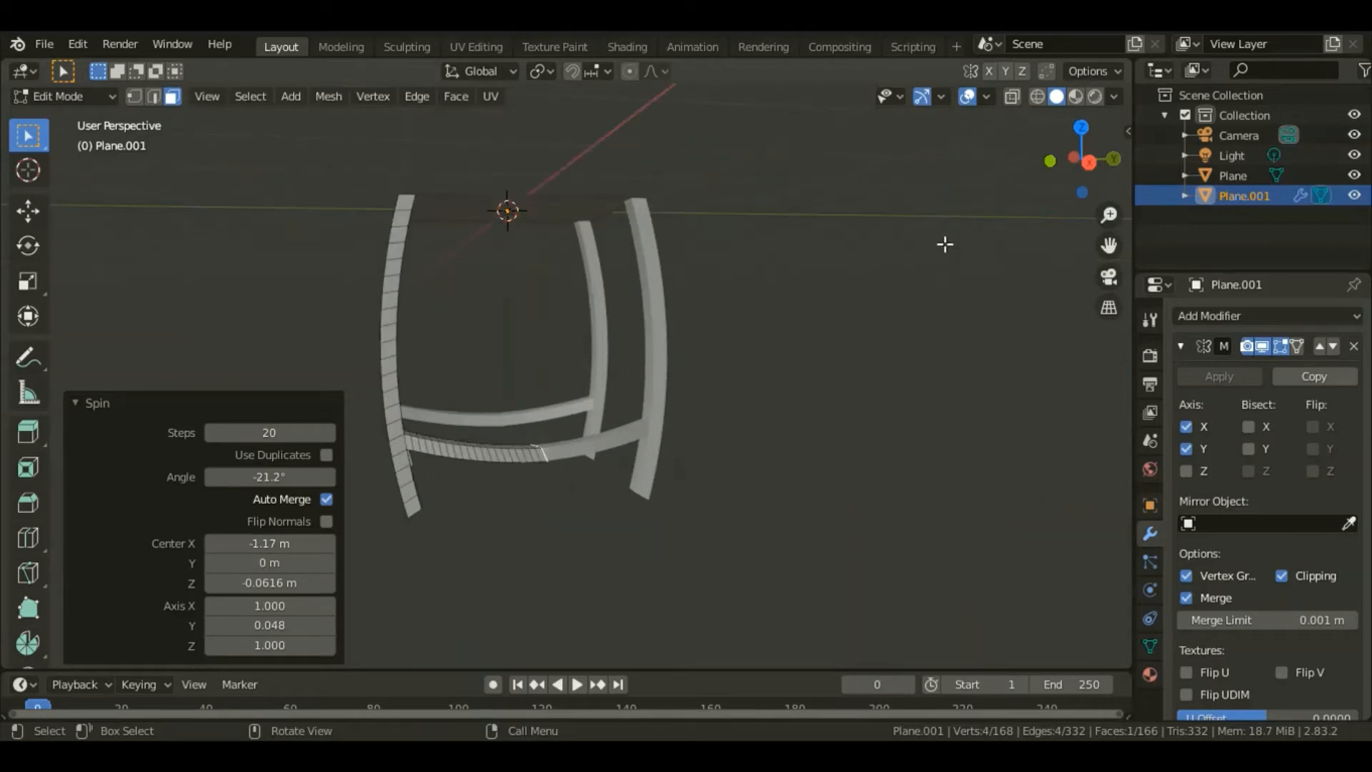
click(959, 233)
Step: Spin a face midway up the leg's other inner side by 30° in 20 steps about axis 0, -1, 1 with center X 0
drag(1081, 168, 719, 327)
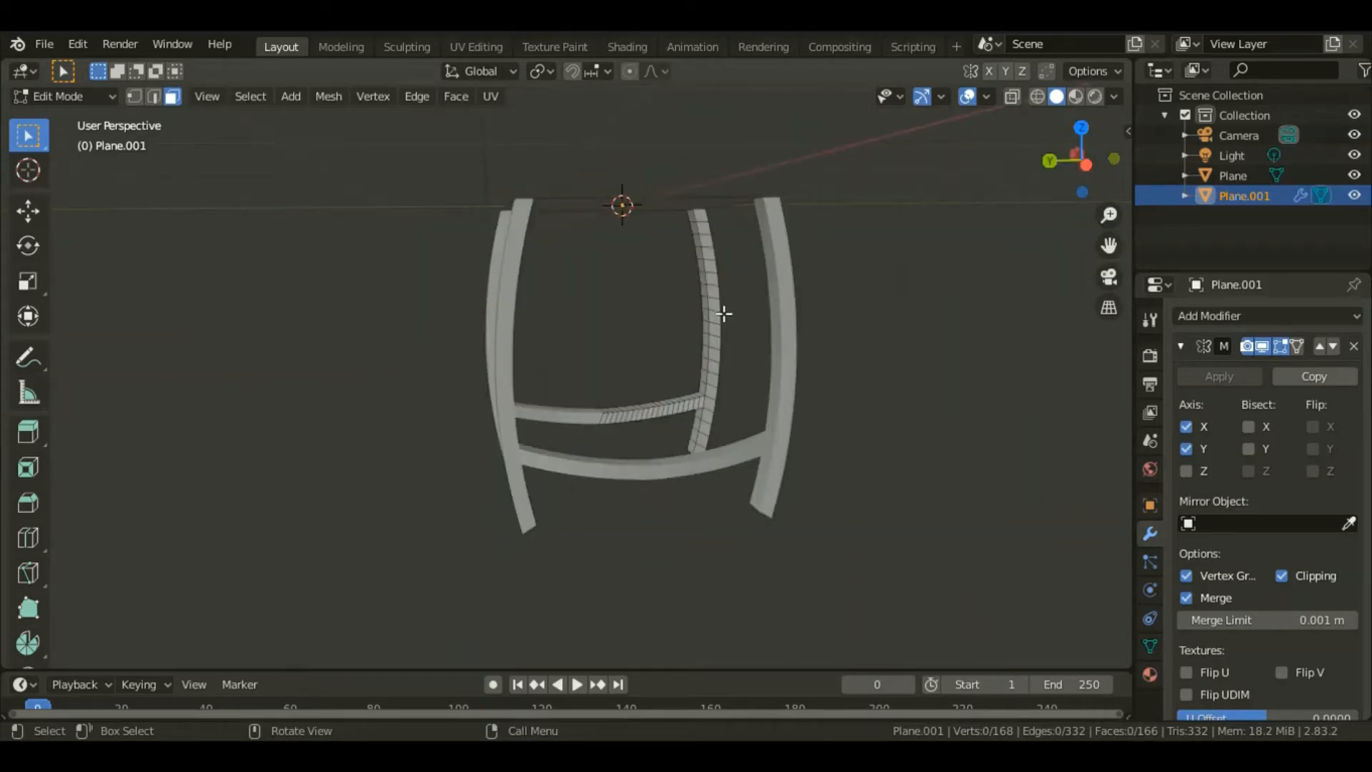
click(723, 323)
key(F3)
text(Spin)
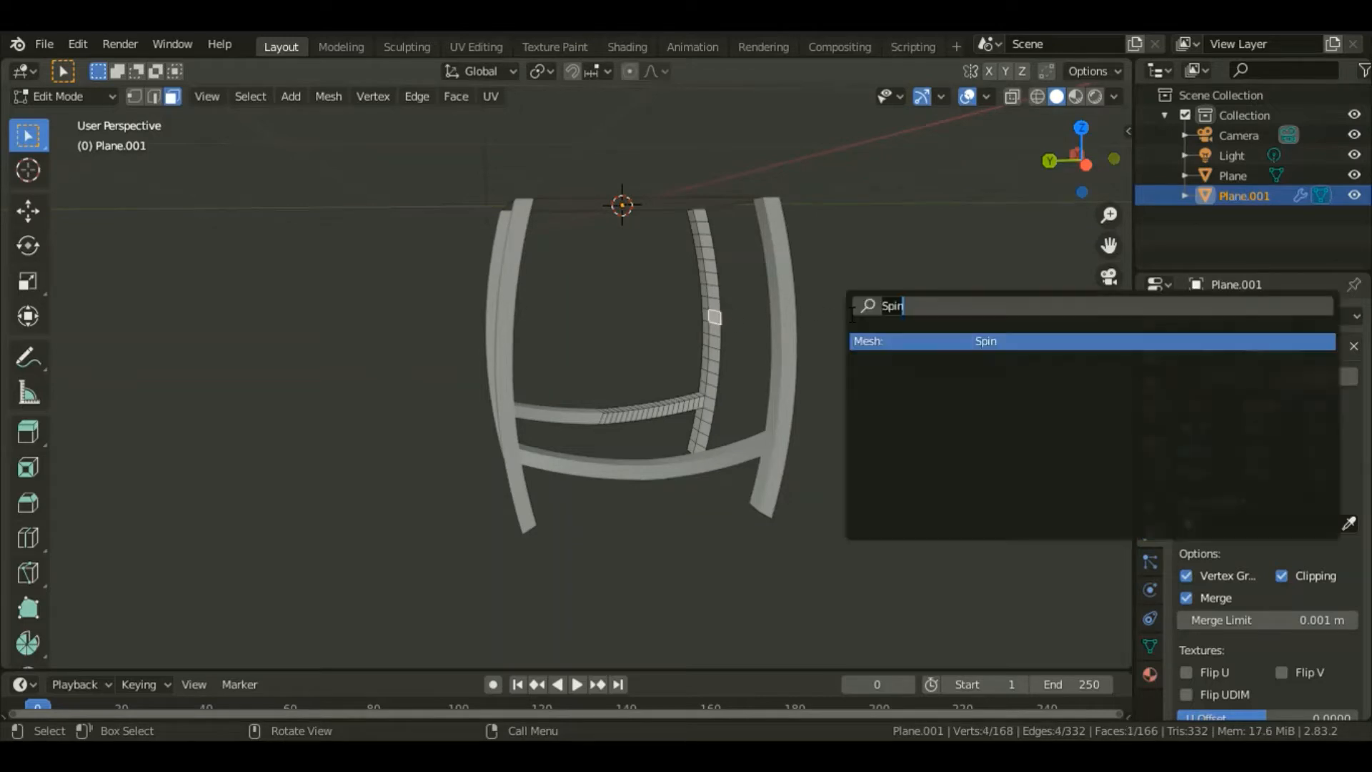
click(922, 341)
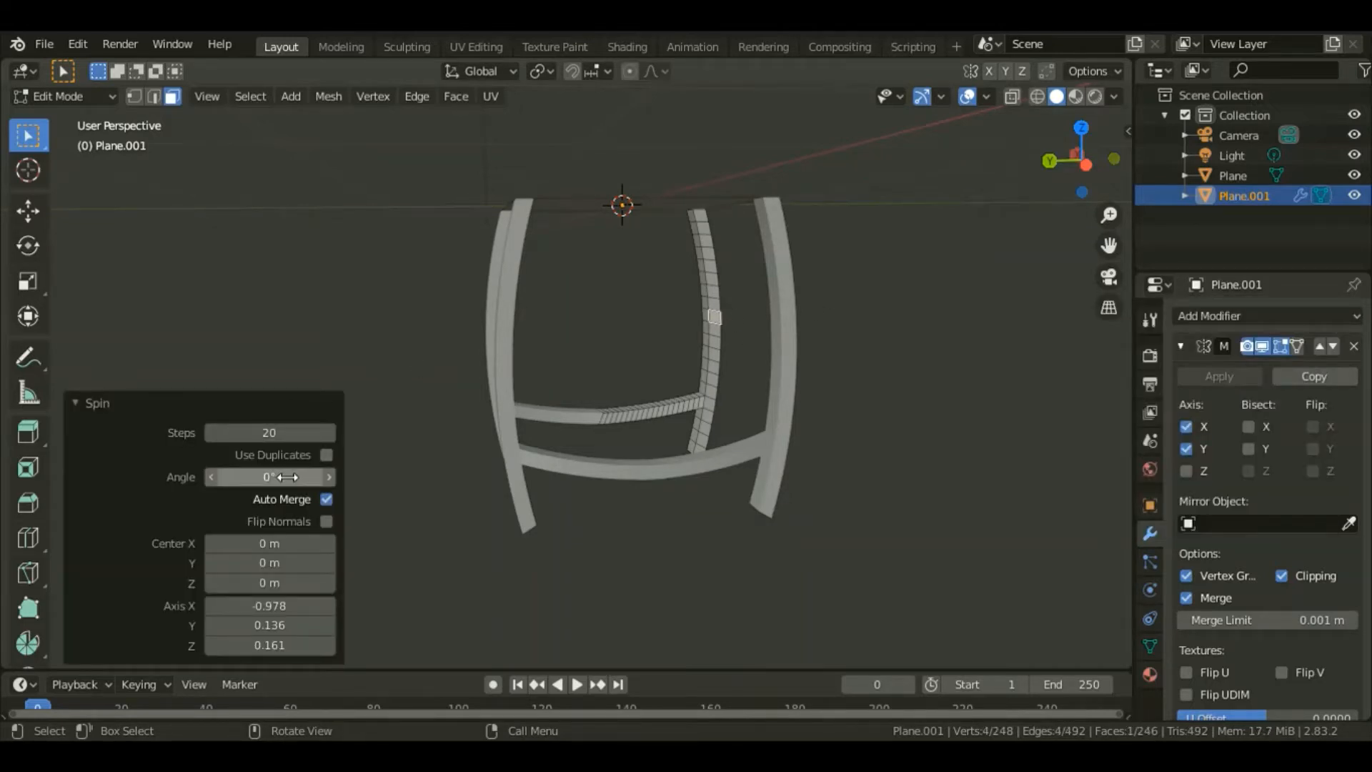
drag(271, 477, 294, 484)
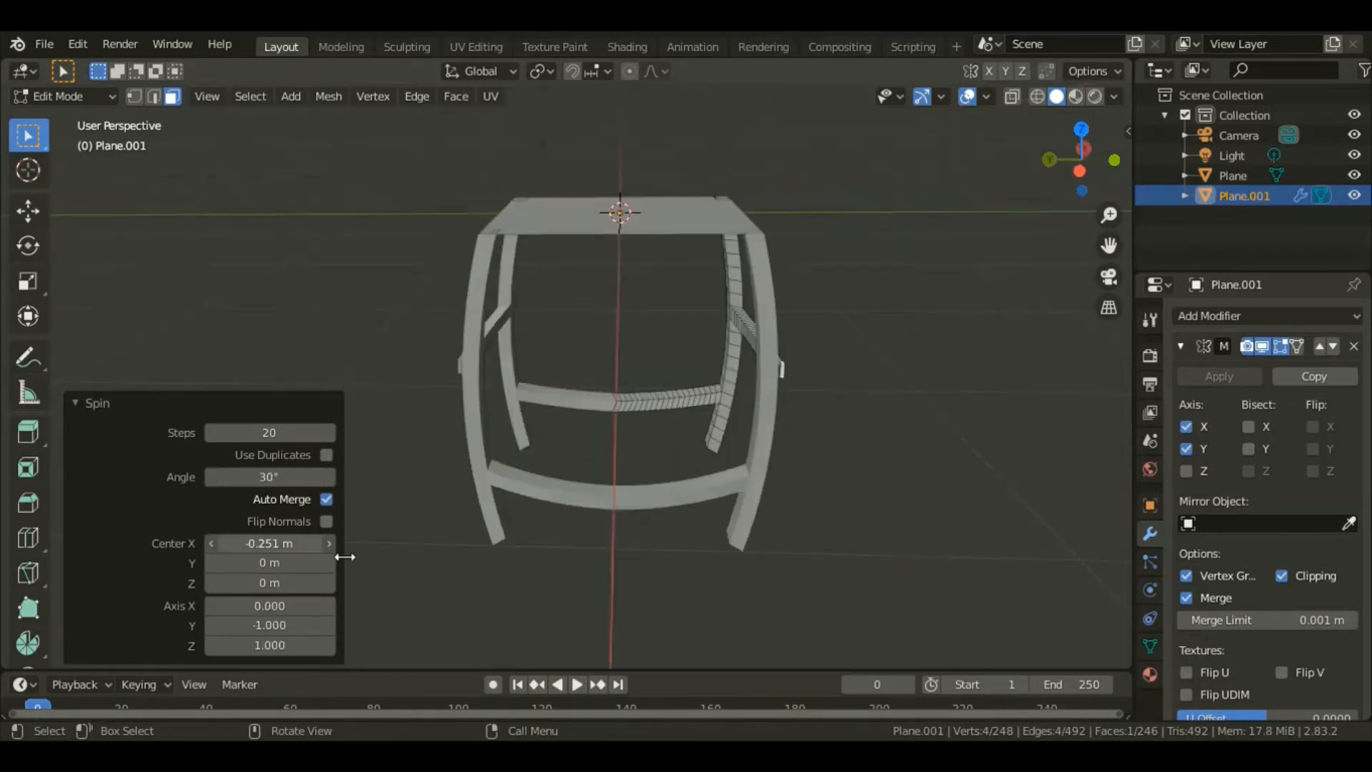
drag(336, 554, 307, 548)
click(308, 548)
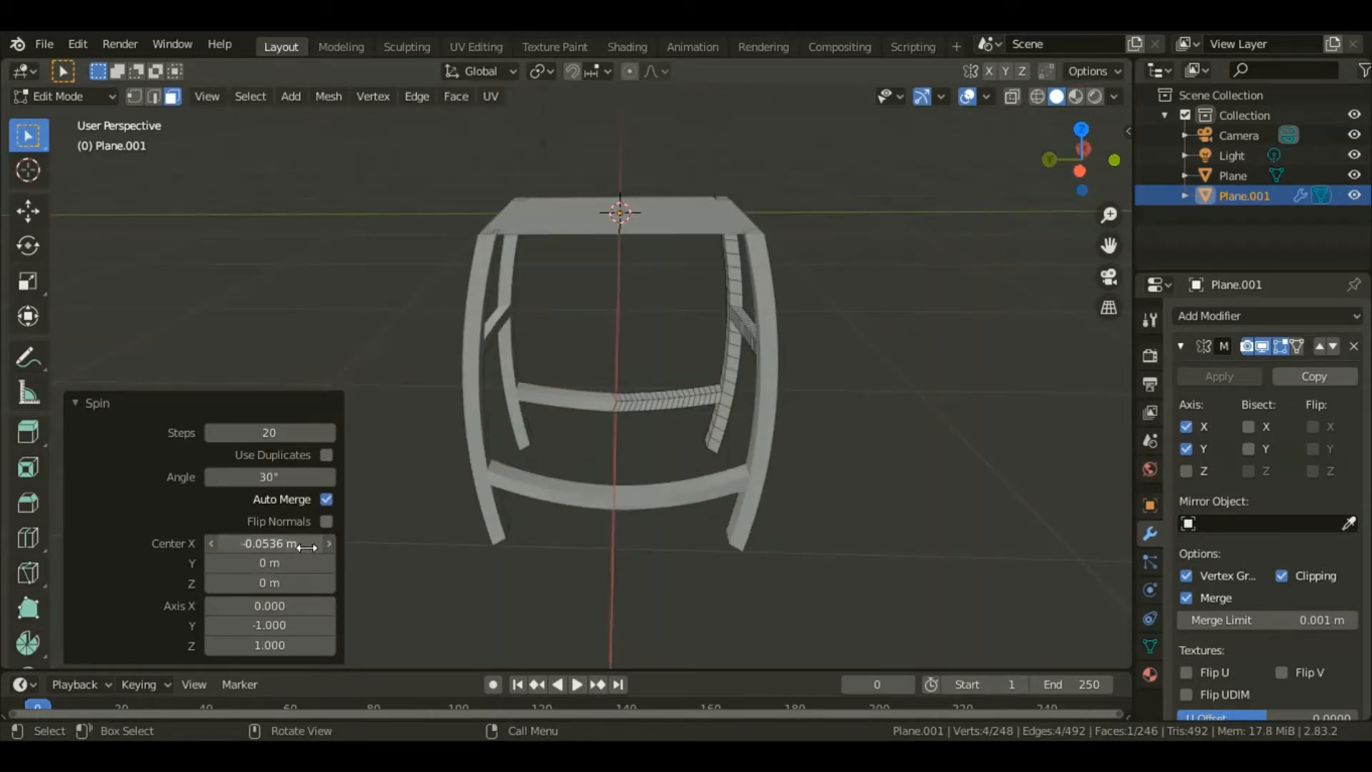
text(0)
key(Return)
Step: Scale the seat plane up to about 1.12 times its size so it overhangs the legs
drag(1051, 193, 972, 196)
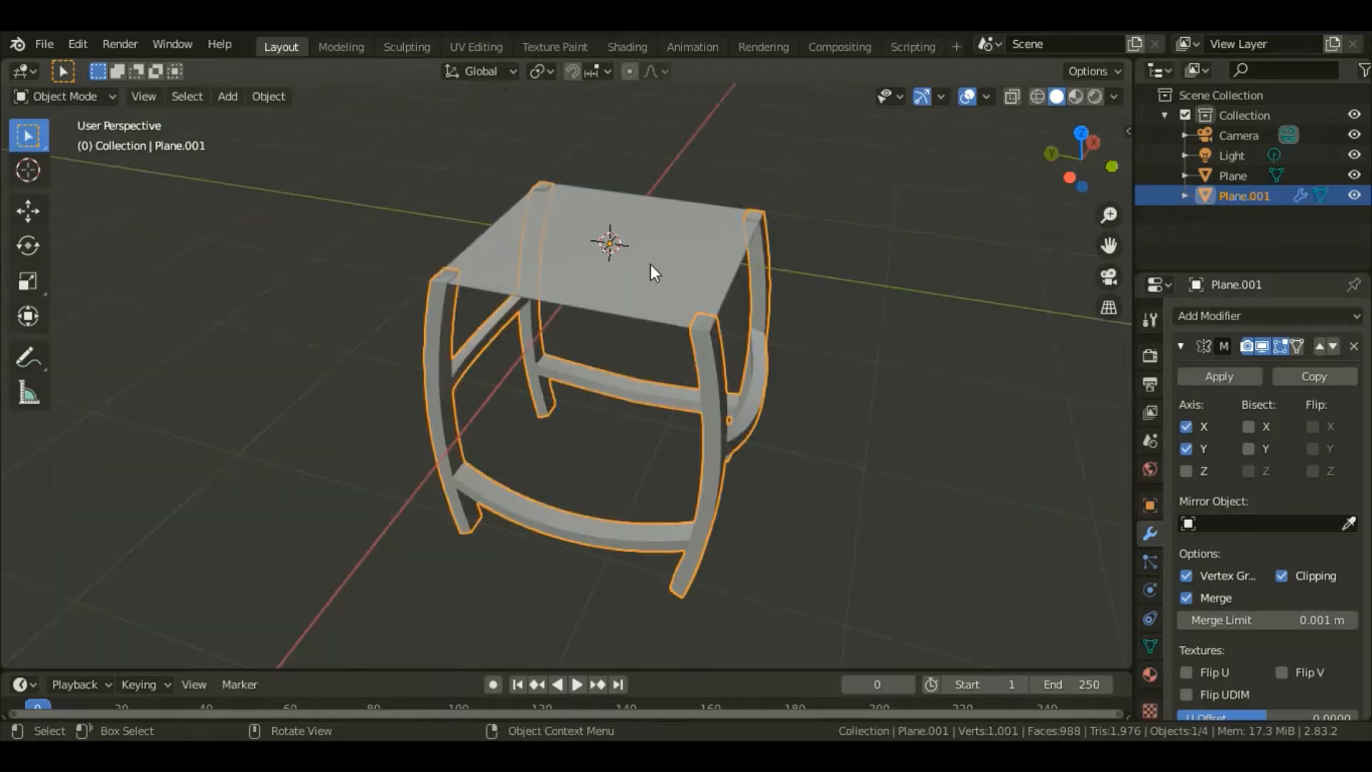
click(652, 265)
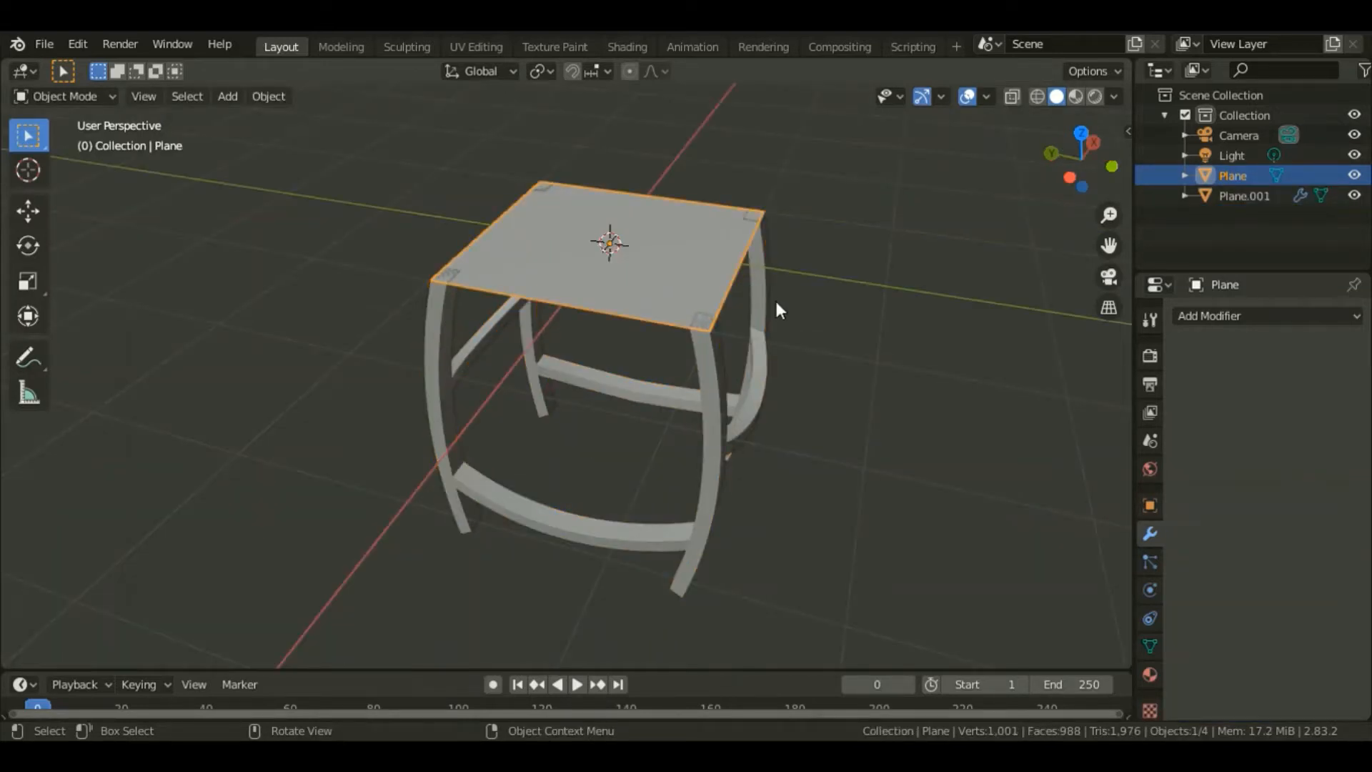
key(s)
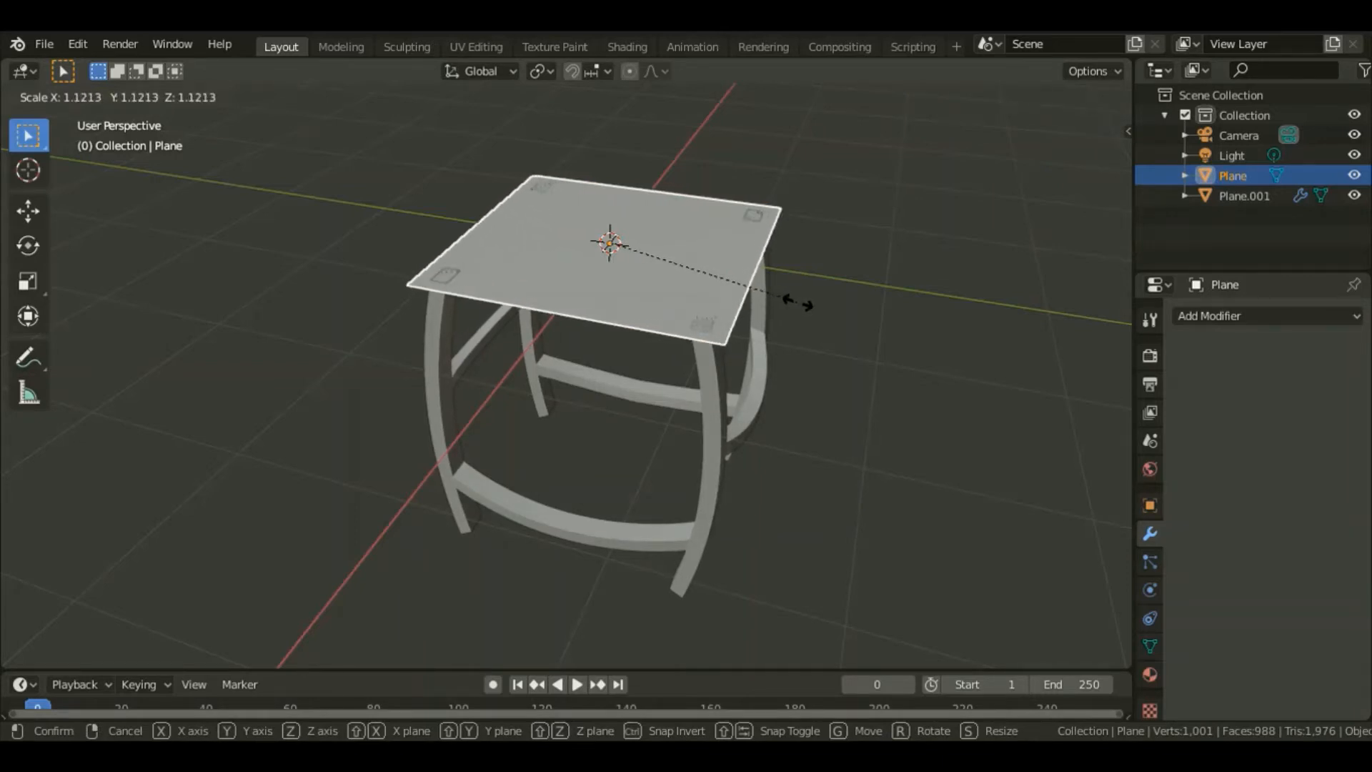
click(800, 302)
Step: Dissolve all of the seat plane's faces into a single face
key(Tab)
drag(710, 198, 819, 271)
key(a)
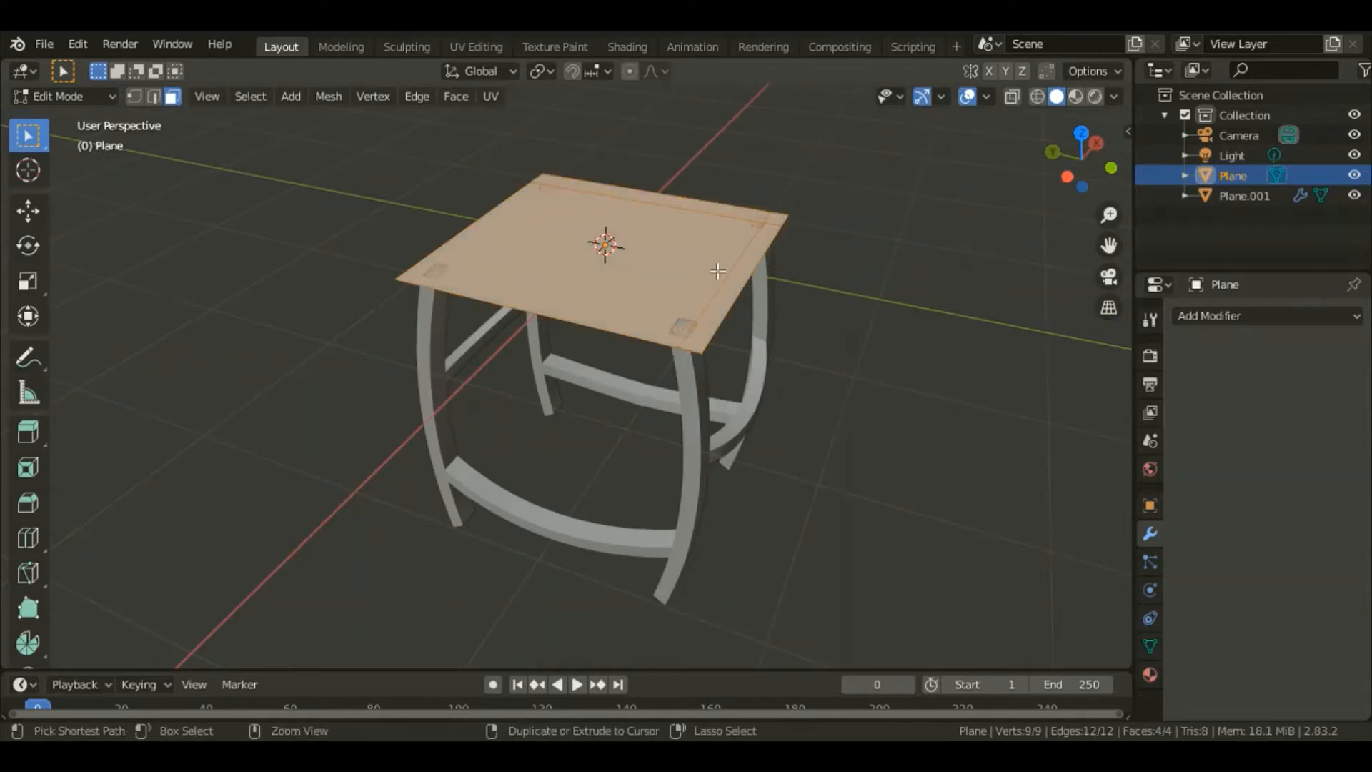
key(ctrl+x)
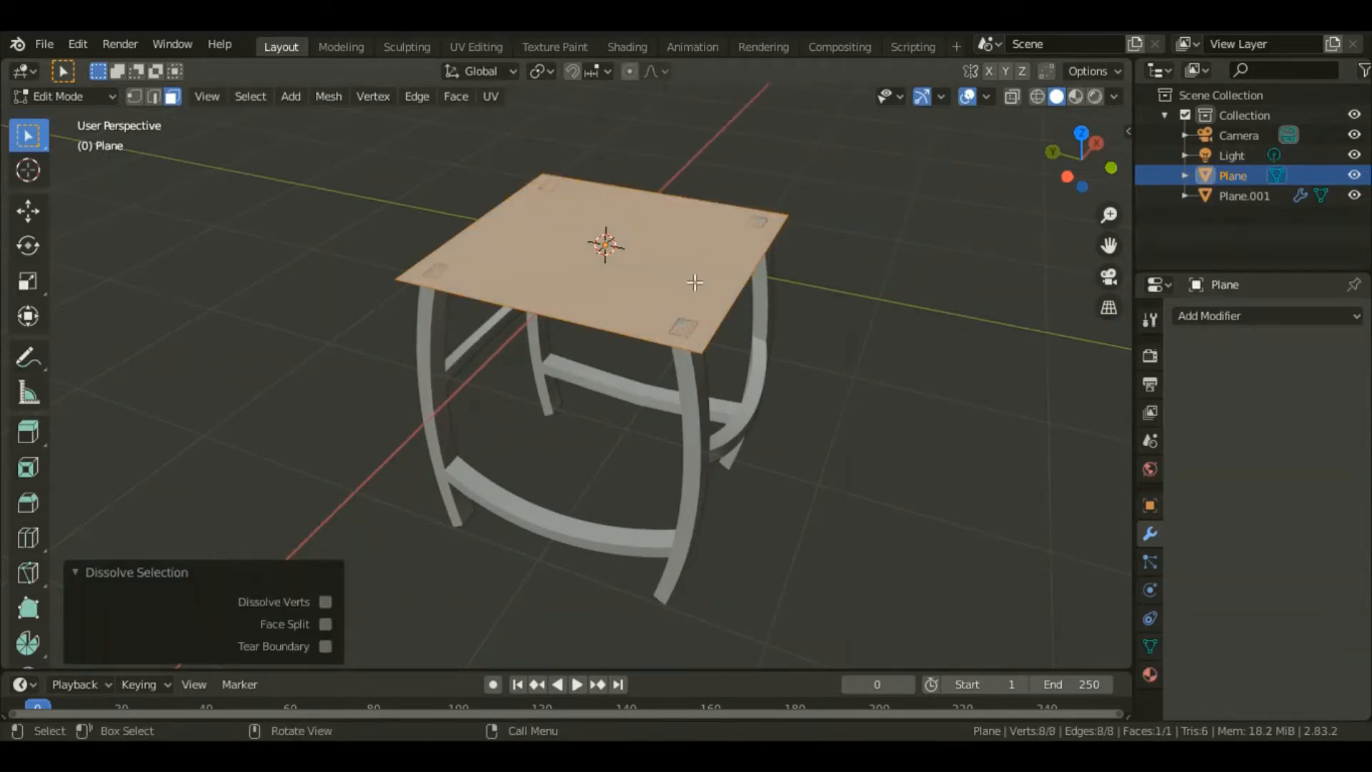
Step: Extrude the seat face upward about 0.084 m and scale its top face up to about 1.03 times
key(e)
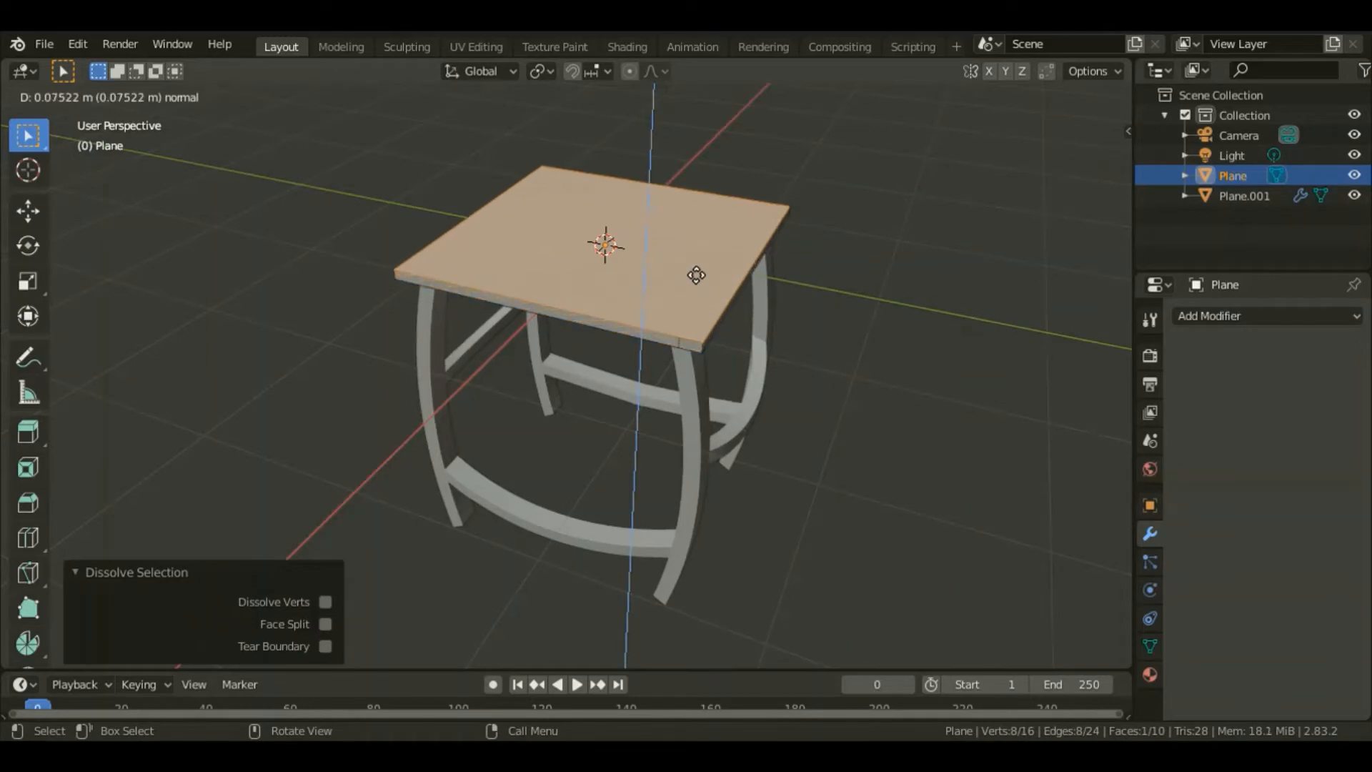
click(696, 274)
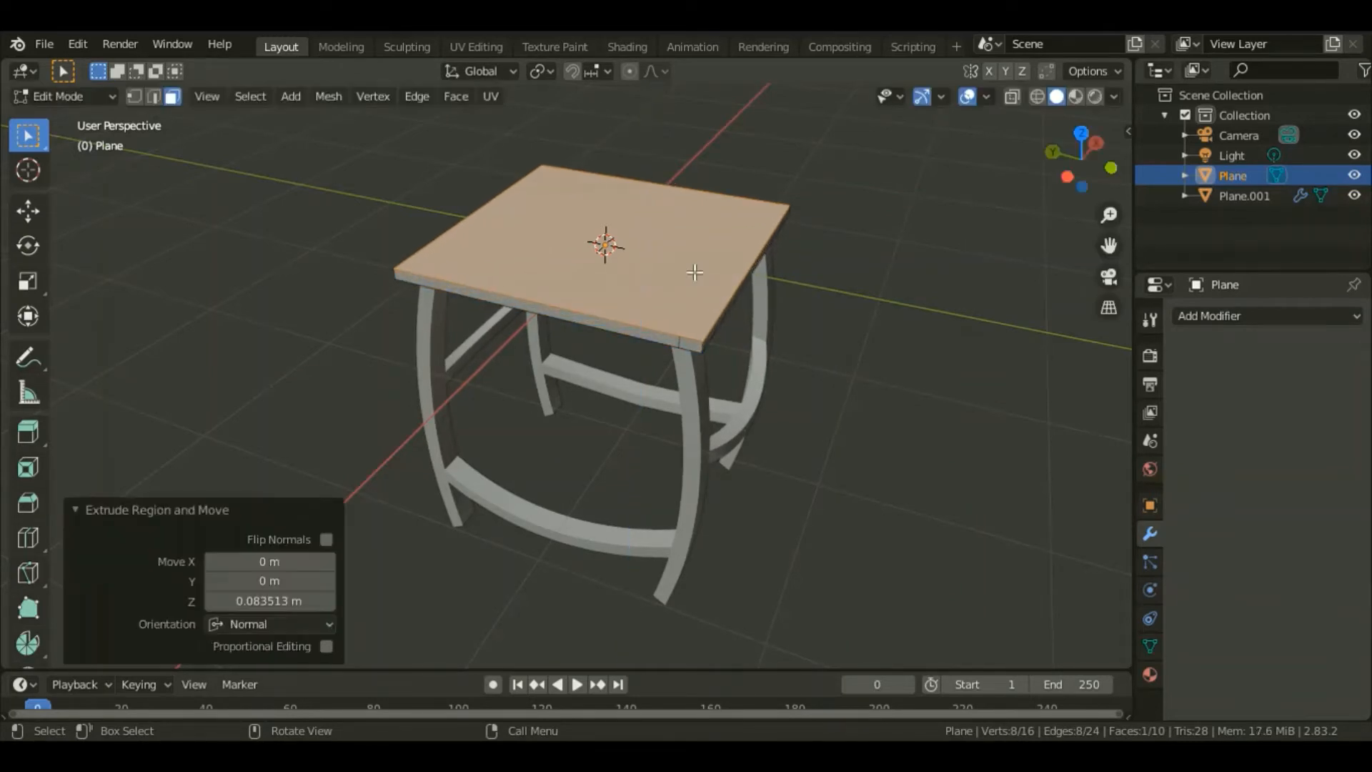
key(s)
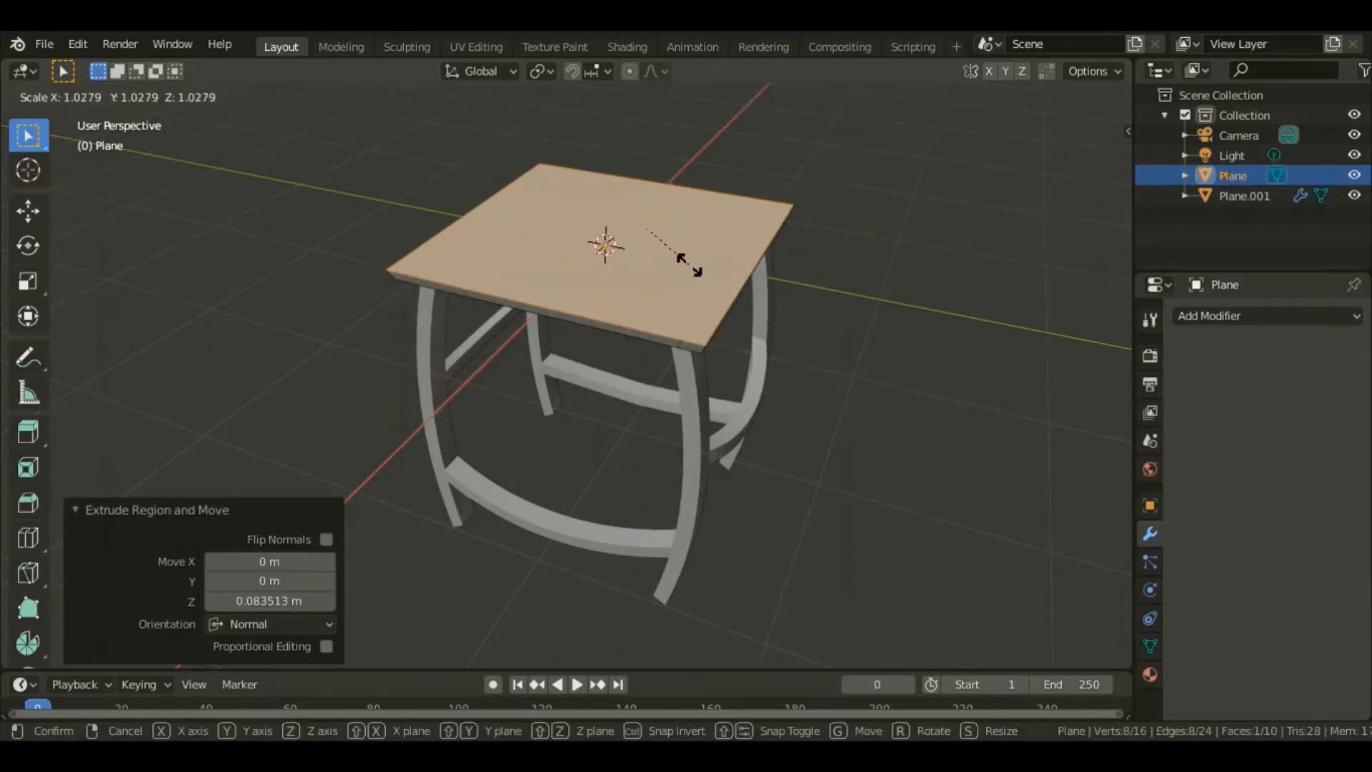
click(690, 265)
Step: Spin the two edge segments along the seat's rear top side in 20 steps about axis -1, 0, 0
middle_drag(877, 232, 794, 239)
key(2)
click(652, 218)
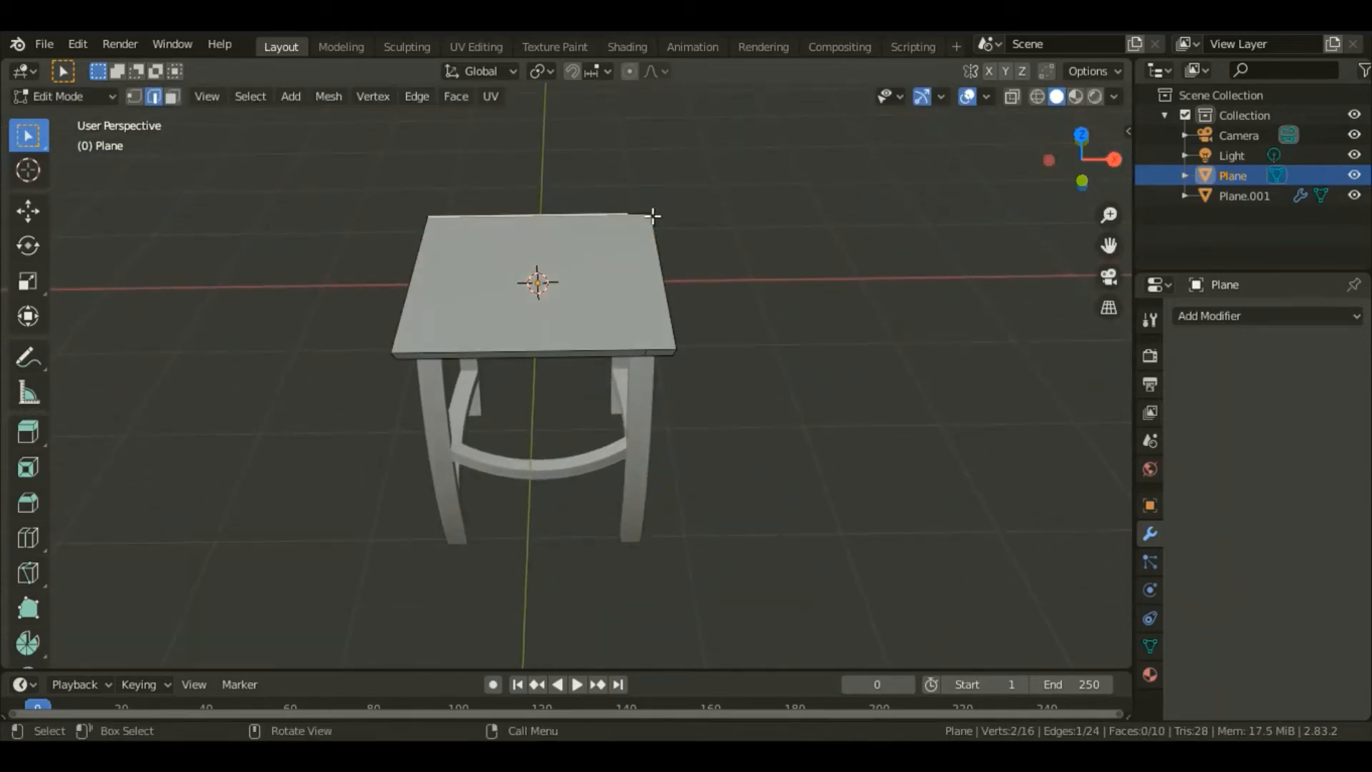
shift+click(653, 220)
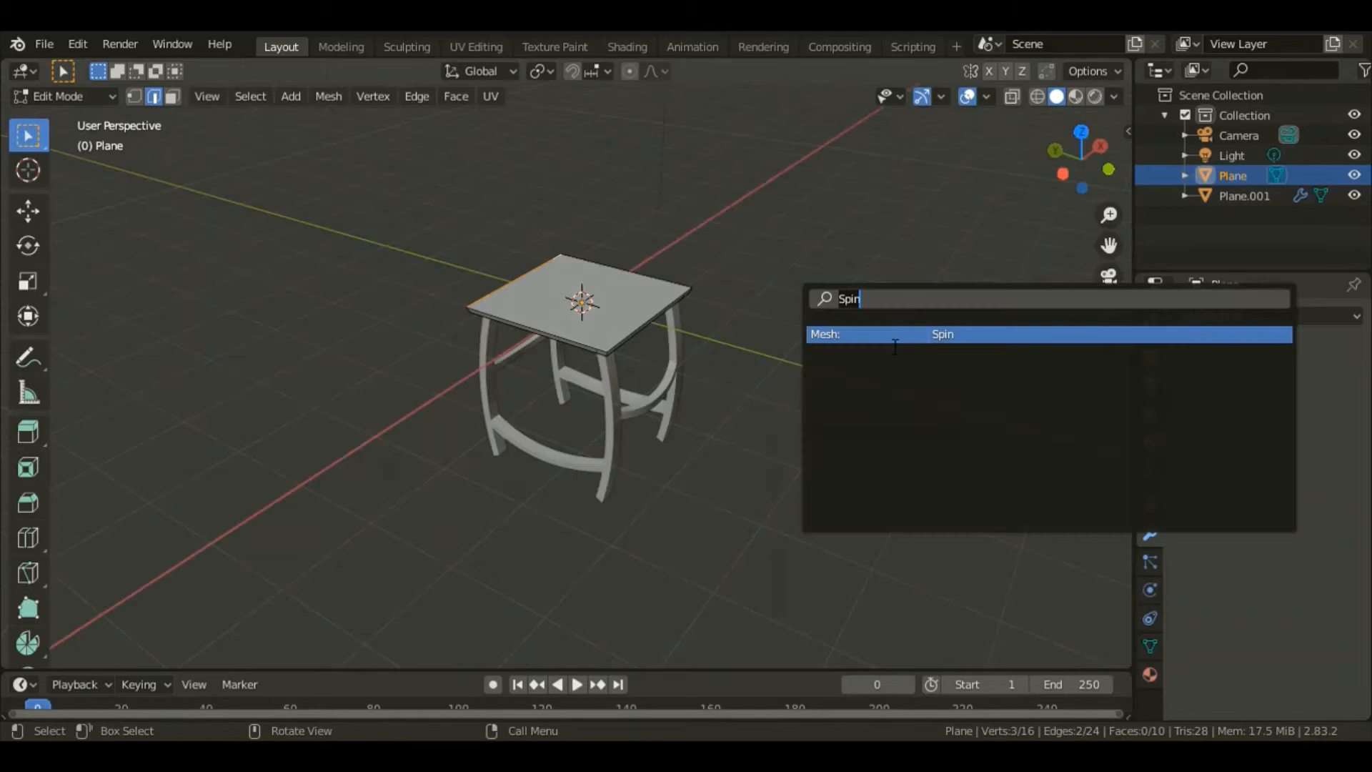
key(Return)
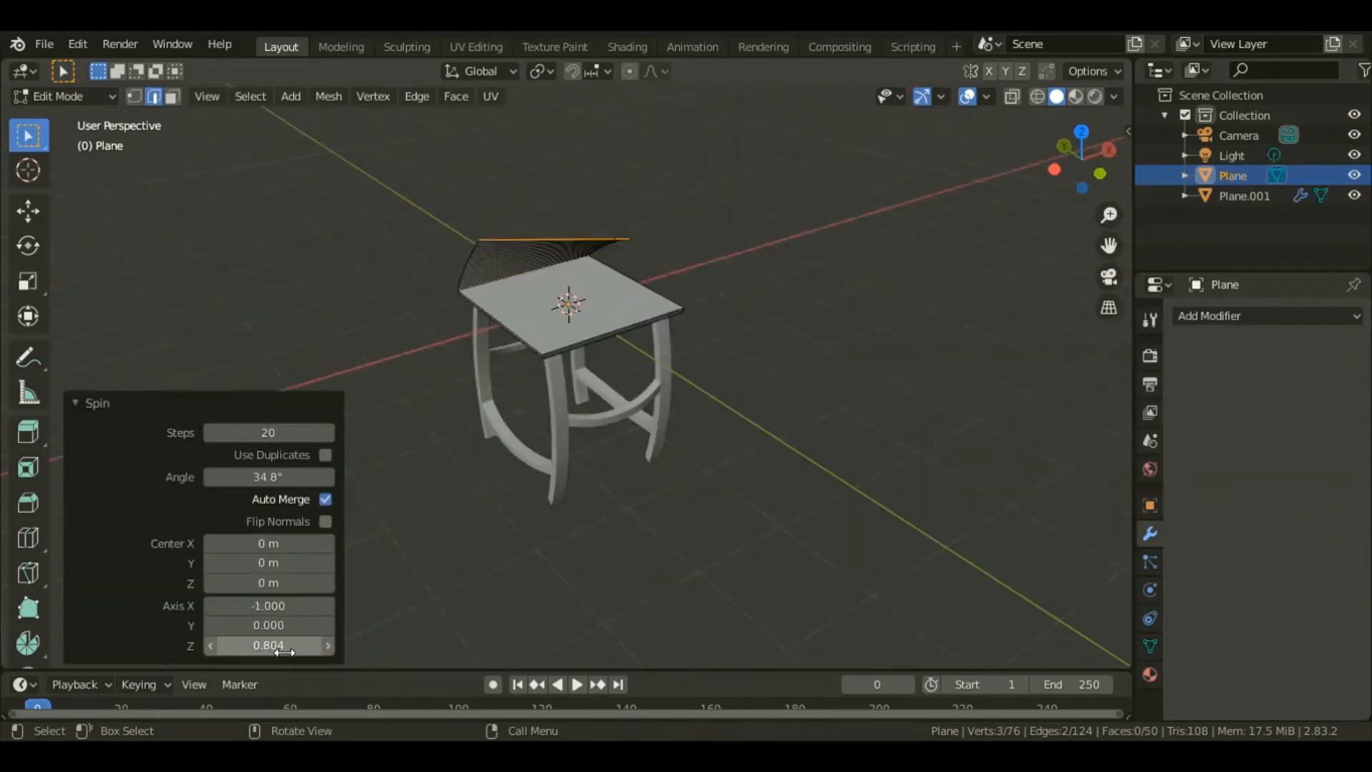
drag(260, 654, 160, 650)
click(289, 648)
text(0)
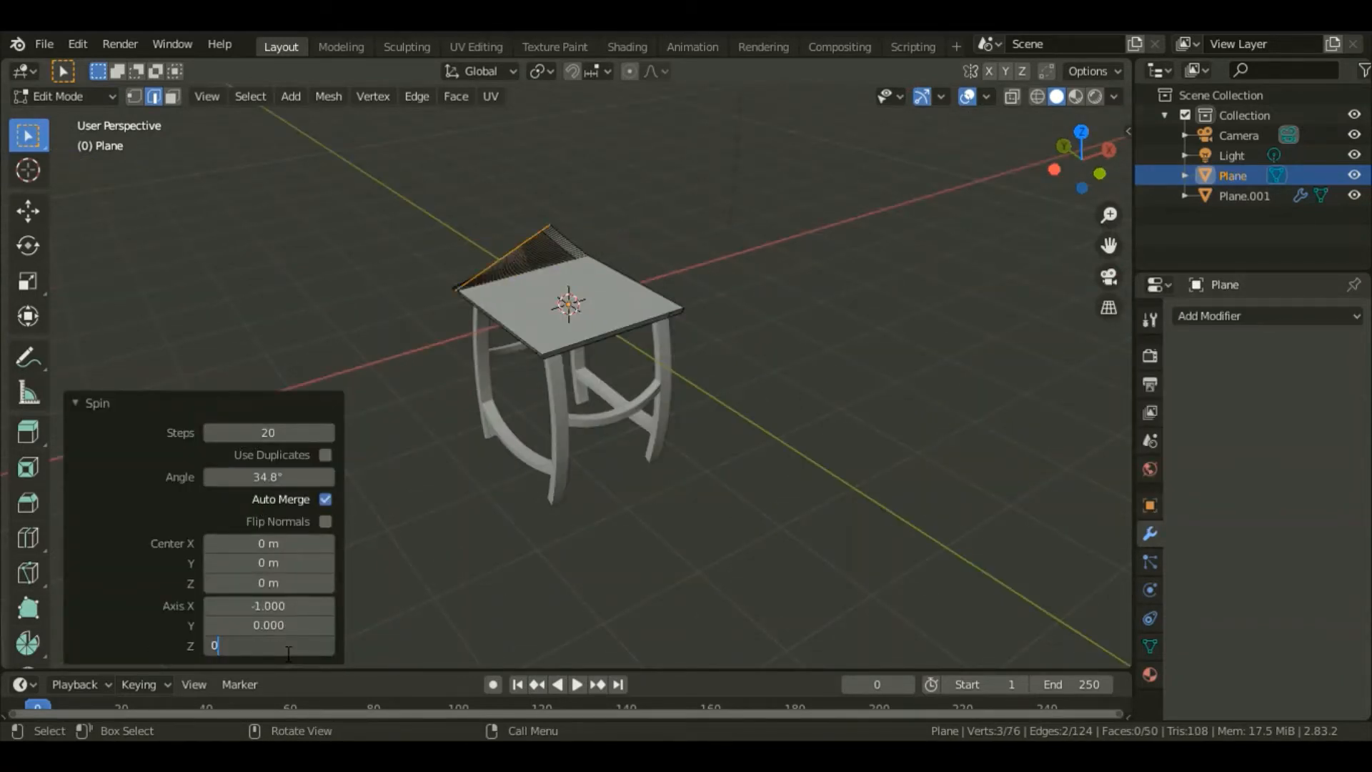
key(Return)
Step: Shape the spun backrest with angle 24.4°, center 0, -4.9, 1.32 m and axis X -0.352
middle_drag(598, 383, 668, 352)
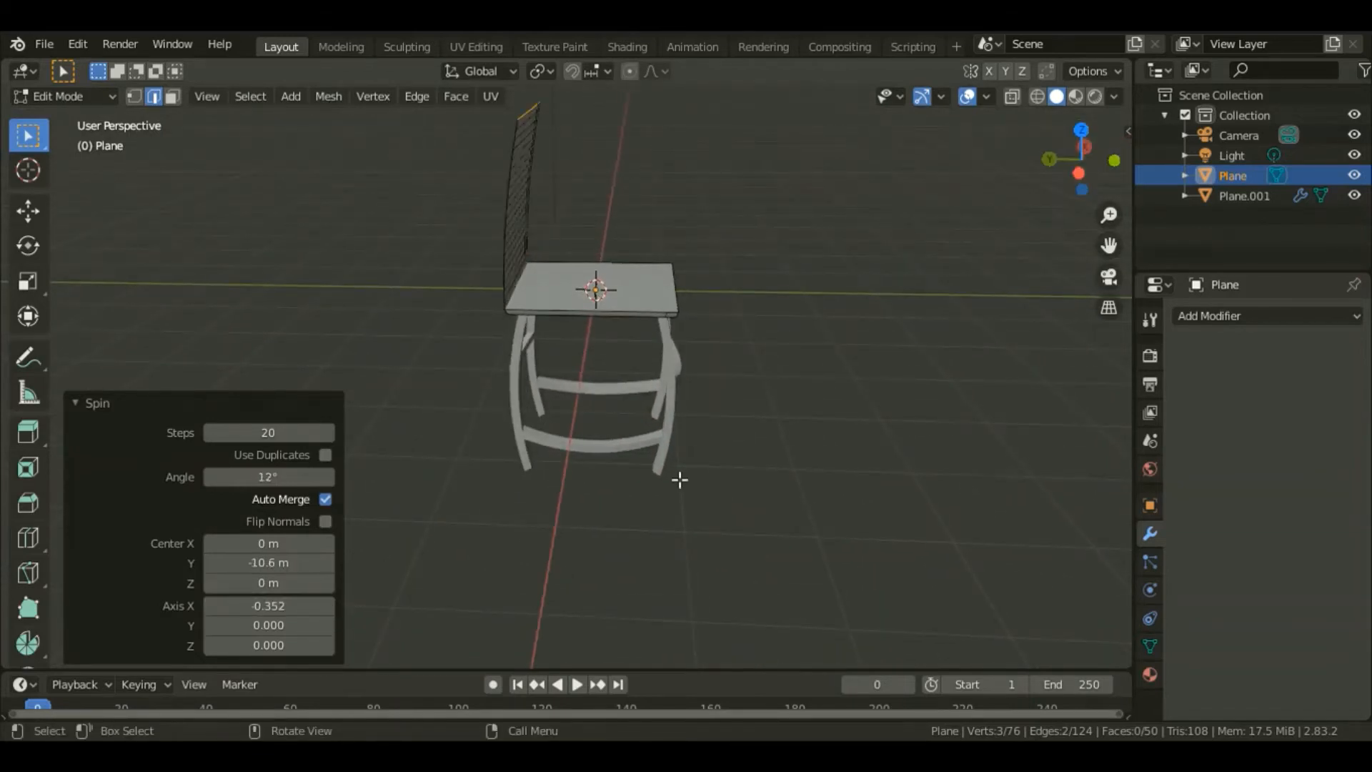
scroll(680, 478, down, 2)
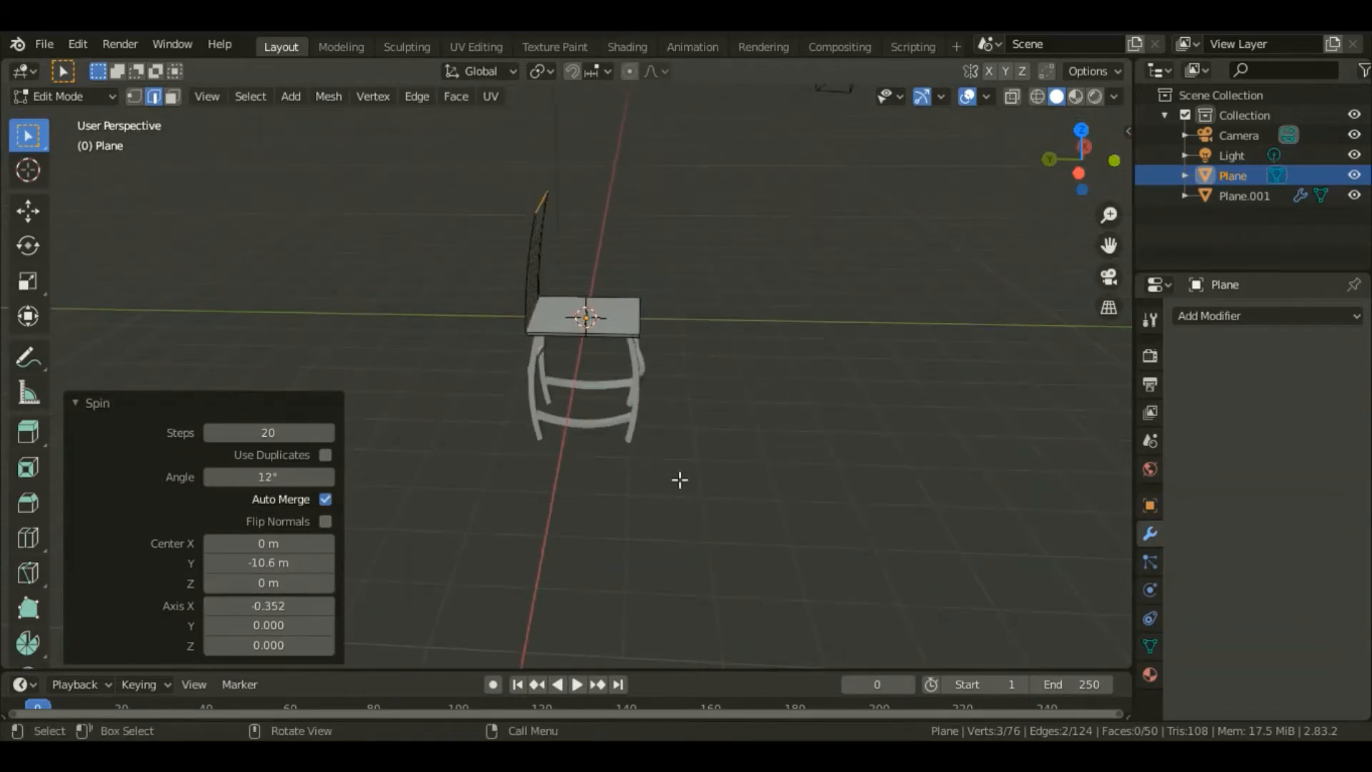
drag(1076, 166, 1129, 197)
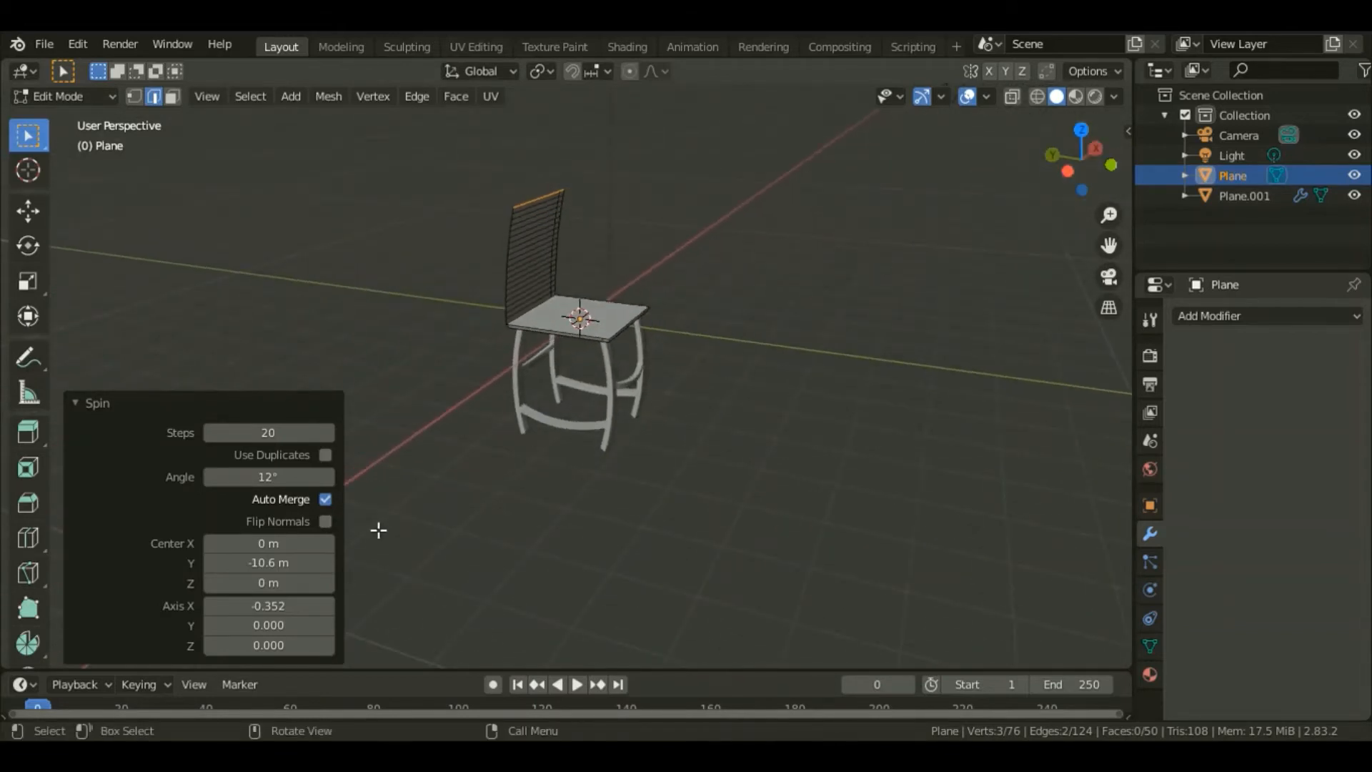
mouse_move(1080, 163)
mouse_down()
mouse_move(1123, 155)
mouse_move(1092, 170)
mouse_up()
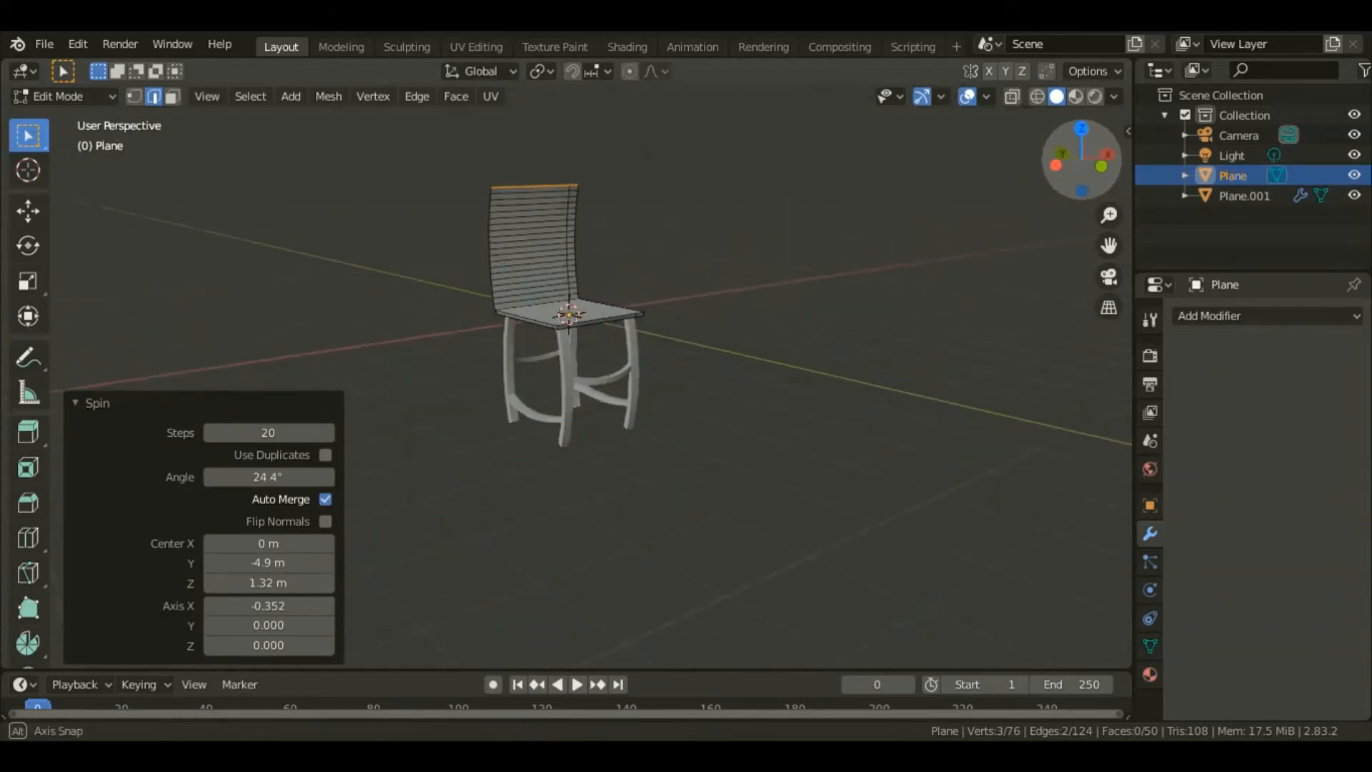
Step: Add one vertical loop cut to the backrest and slide it toward the outer side edge with factor -0.736
scroll(512, 266, up, 2)
key(ctrl+r)
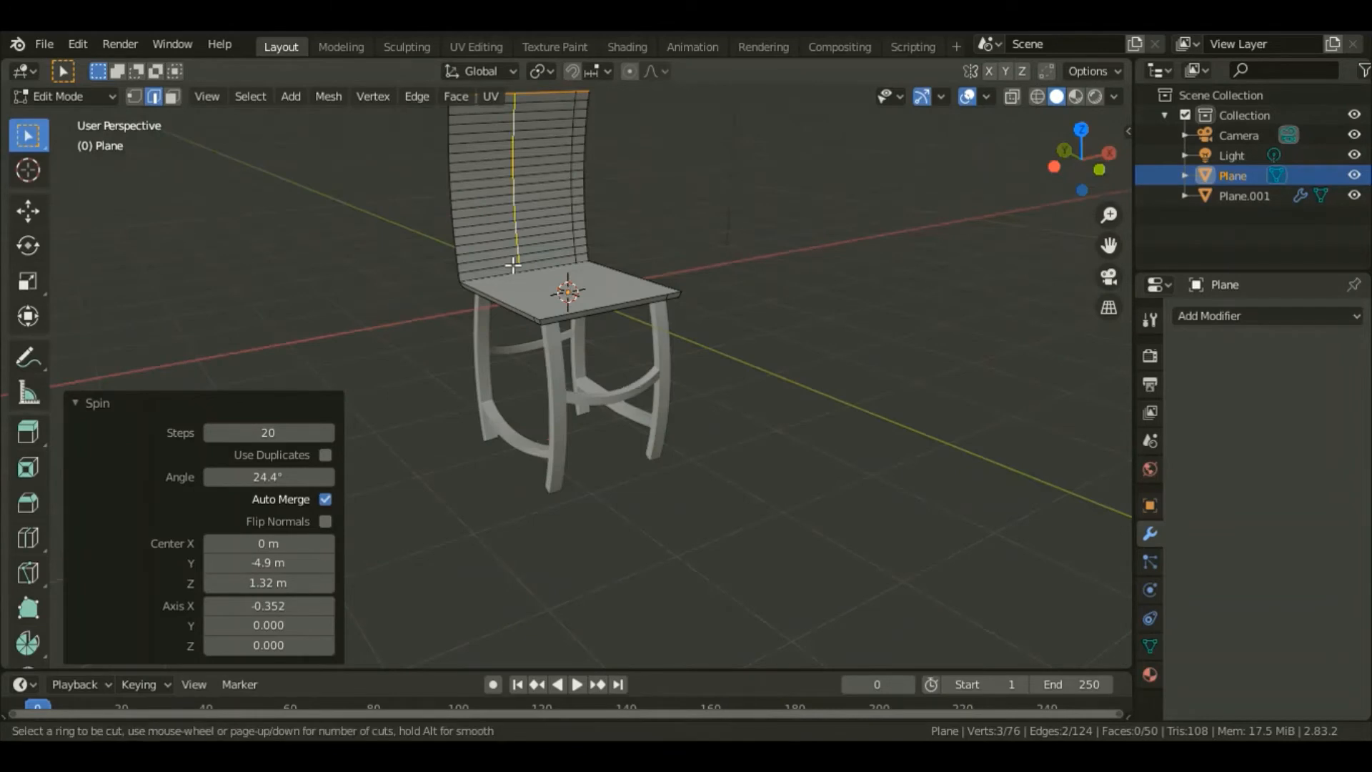
click(514, 265)
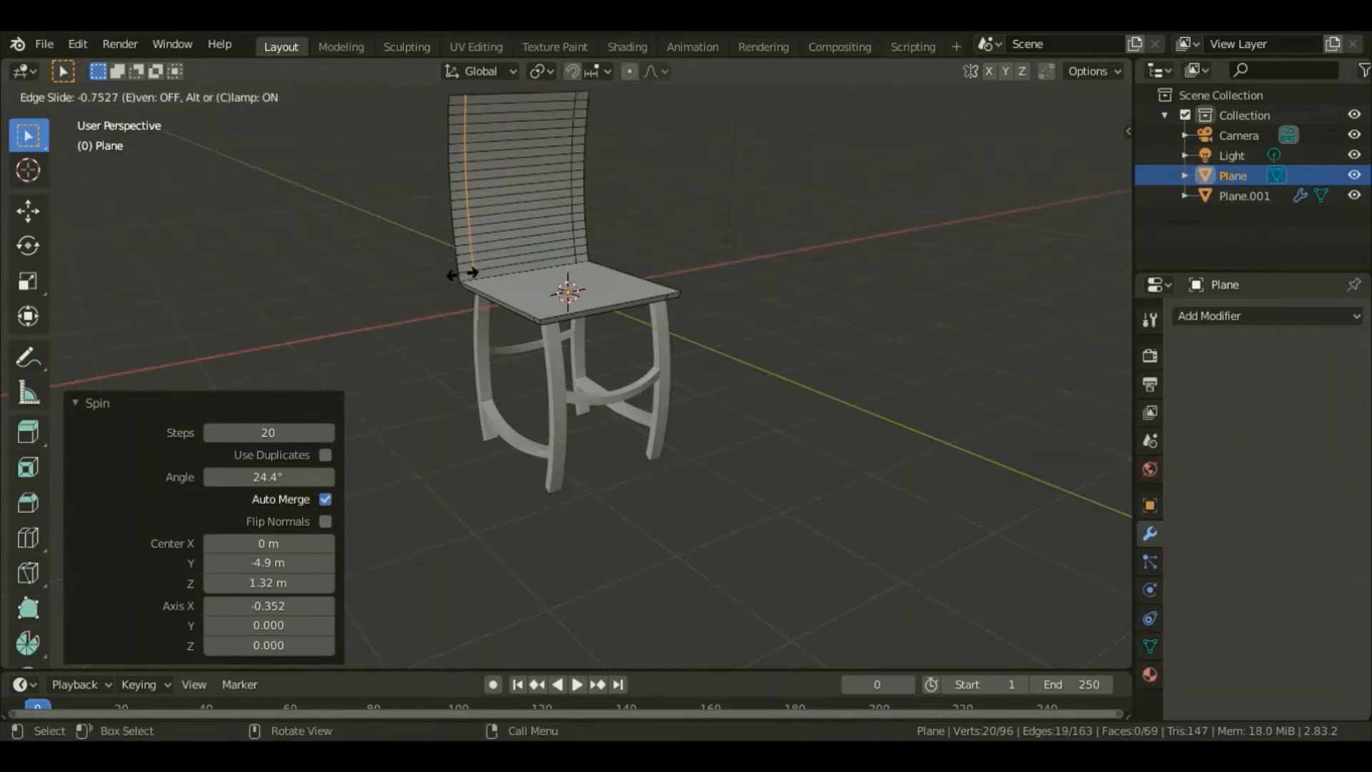
click(460, 272)
scroll(429, 236, down, 1)
Step: Duplicate the faces of the backrest's inner panel in place, leaving out the border strips
click(176, 94)
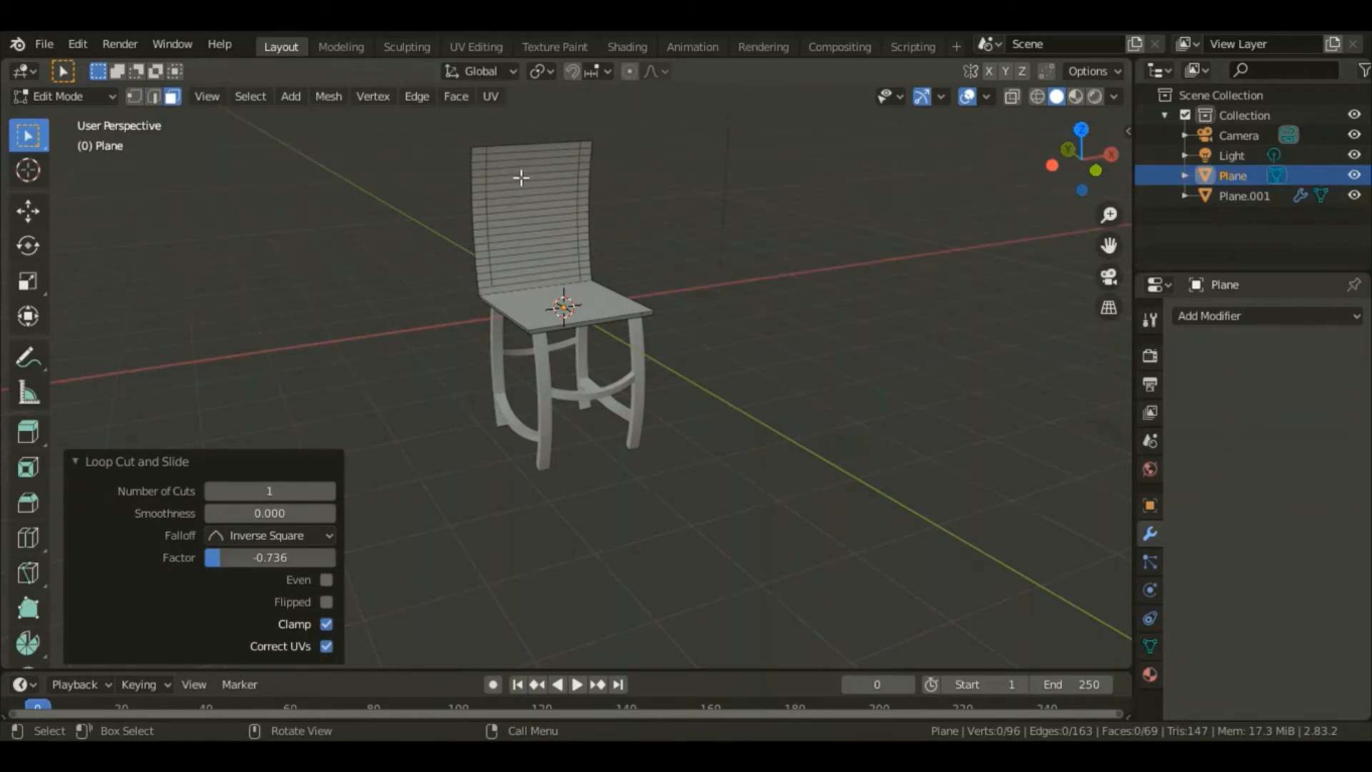
drag(522, 177, 558, 284)
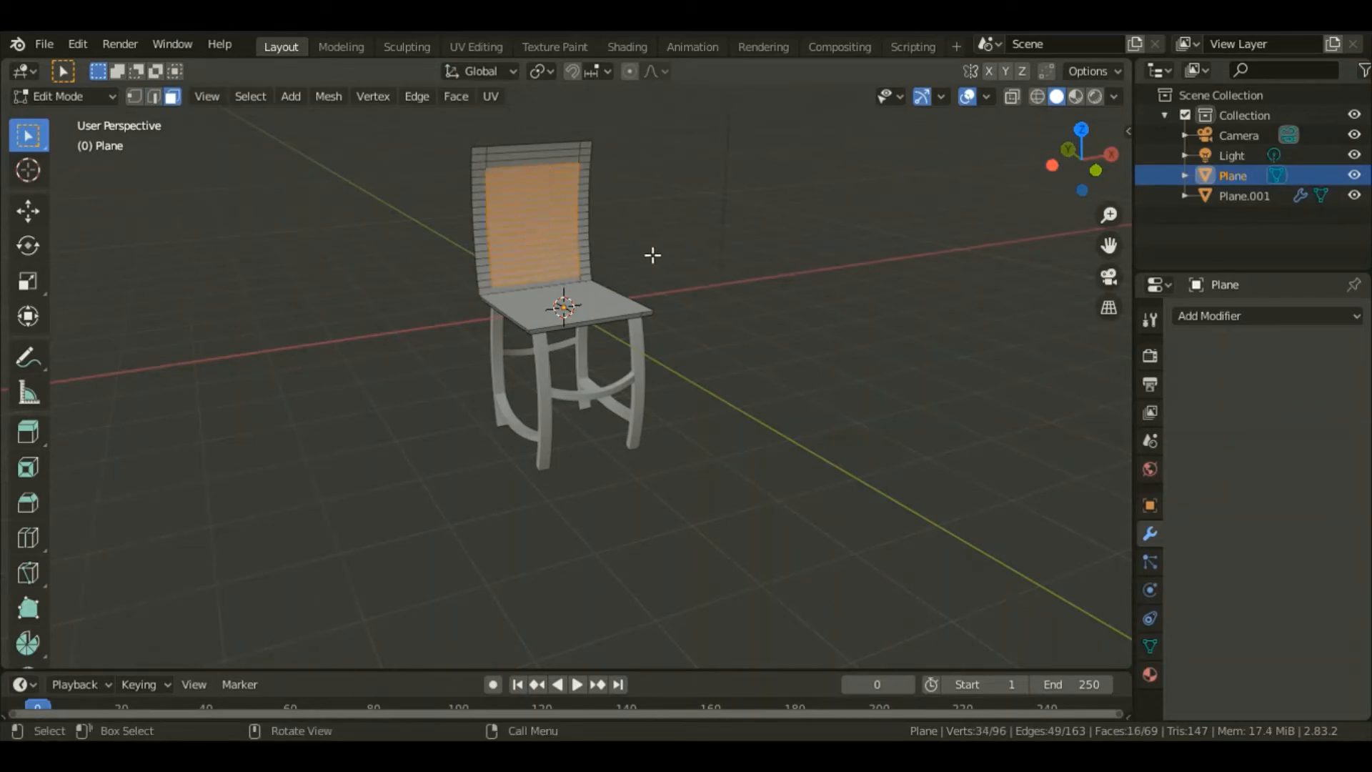
key(e)
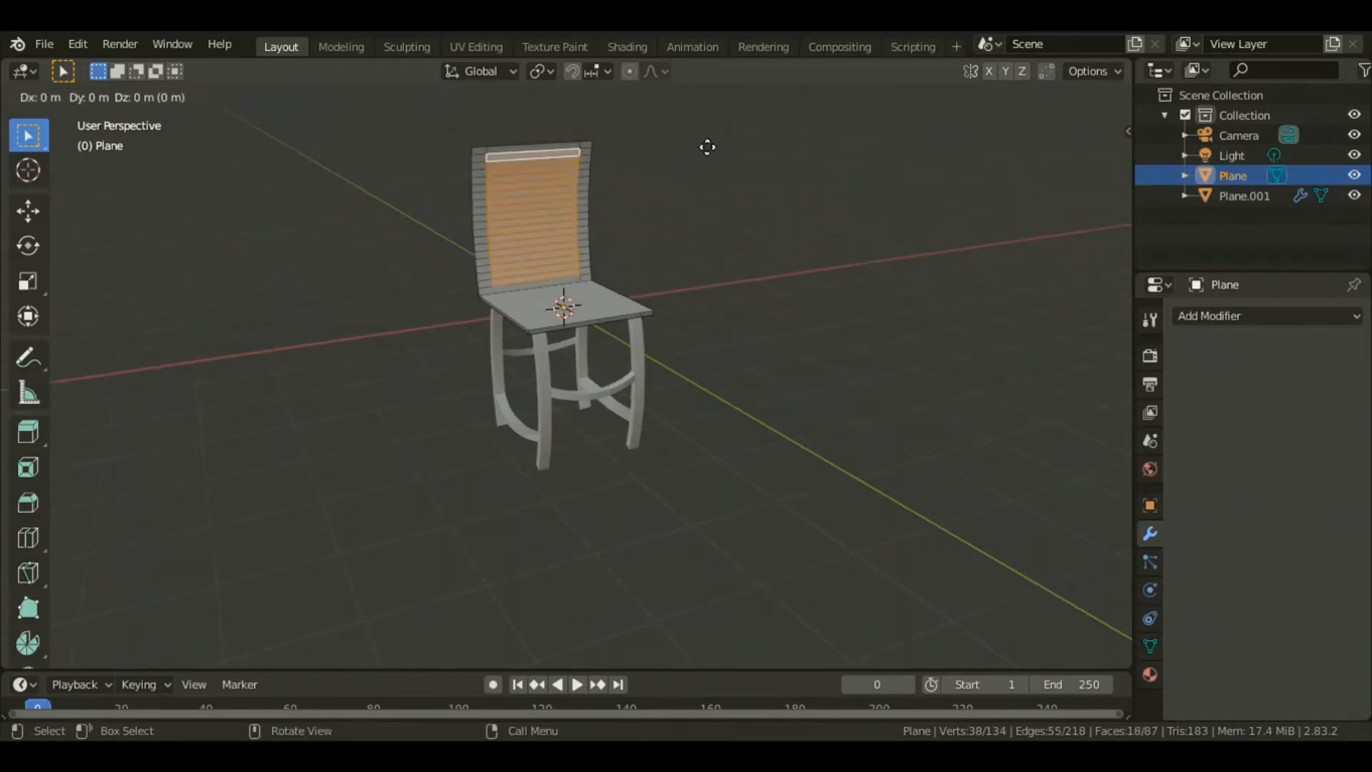
right_click(706, 146)
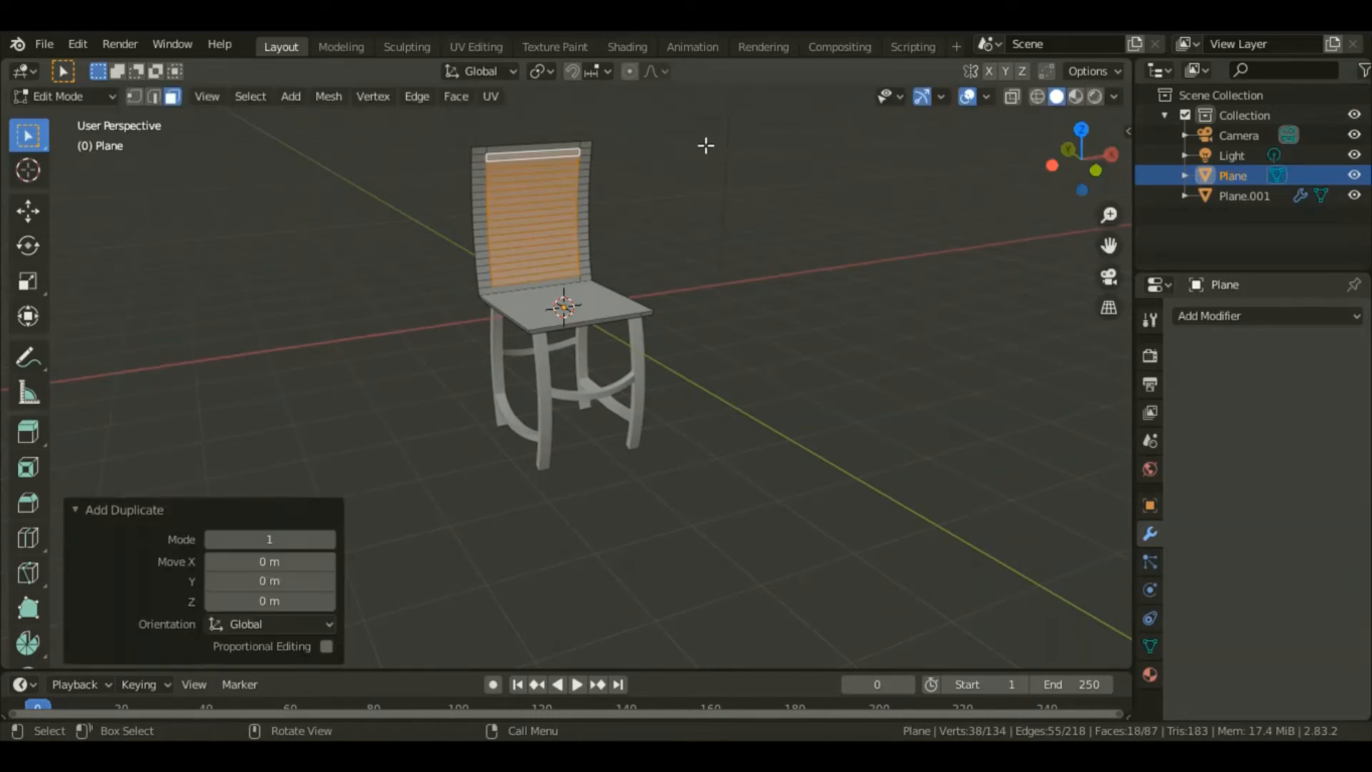
Step: Extrude the duplicated backrest panel about 0.079 m in the negative normal direction and scale its faces to 0.791
middle_drag(707, 147, 819, 332)
key(e)
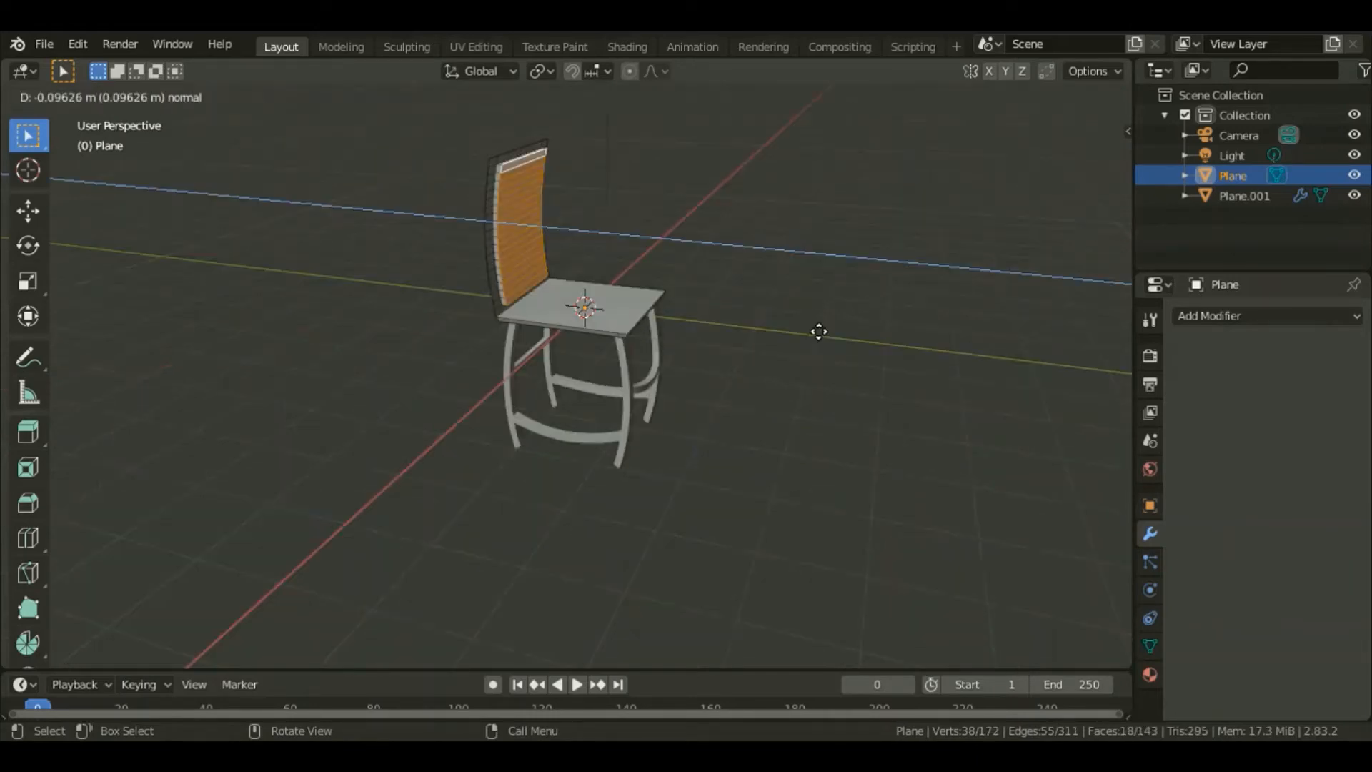
click(818, 333)
key(s)
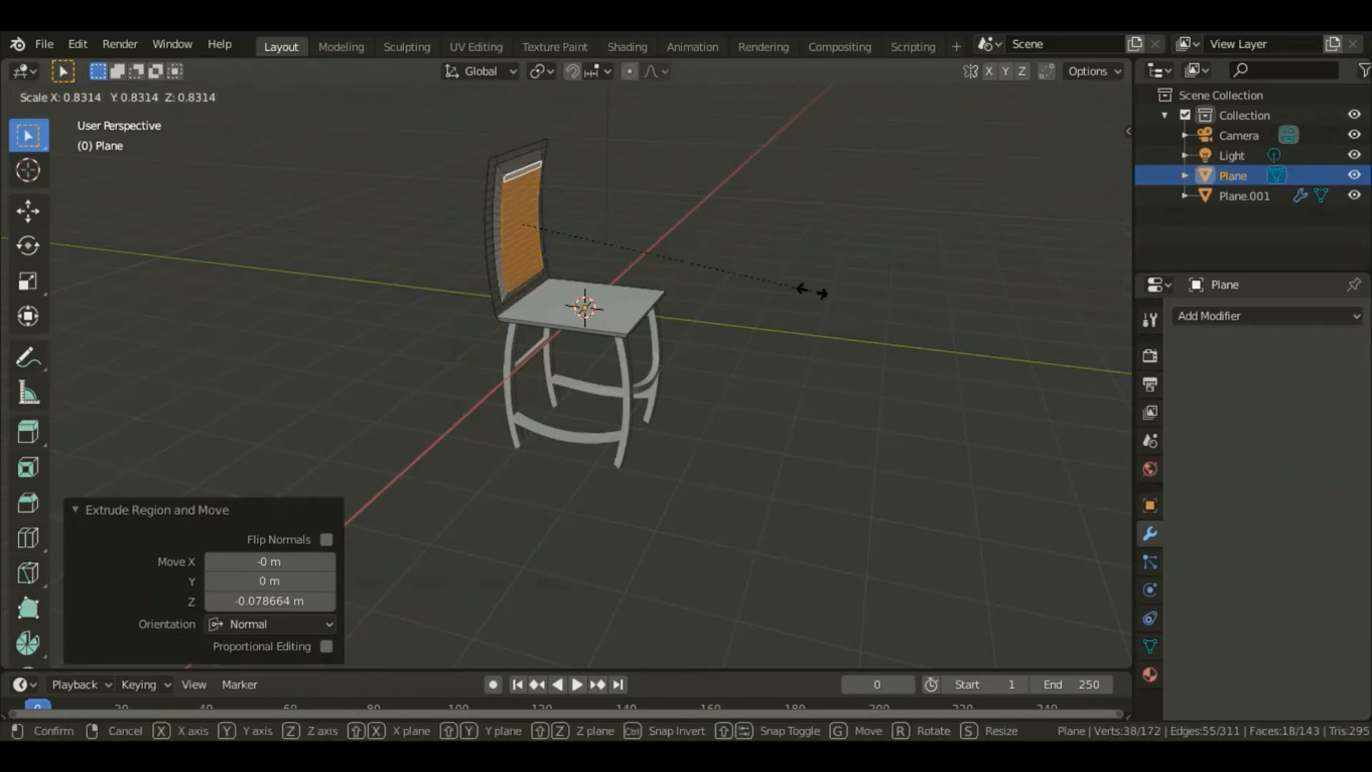
click(803, 298)
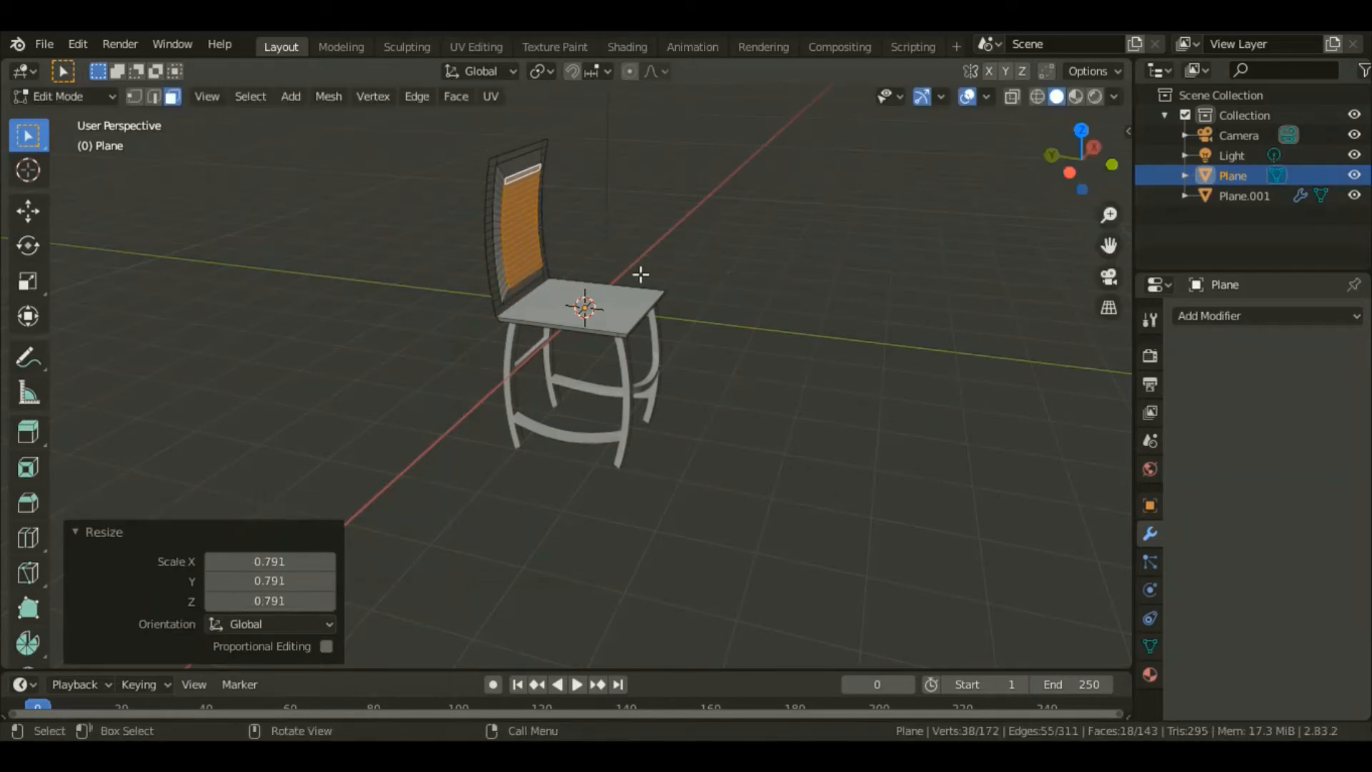
Step: Extrude the seat's top face upward about 0.112 m and scale it down to 0.872 to form a cushion
key(e)
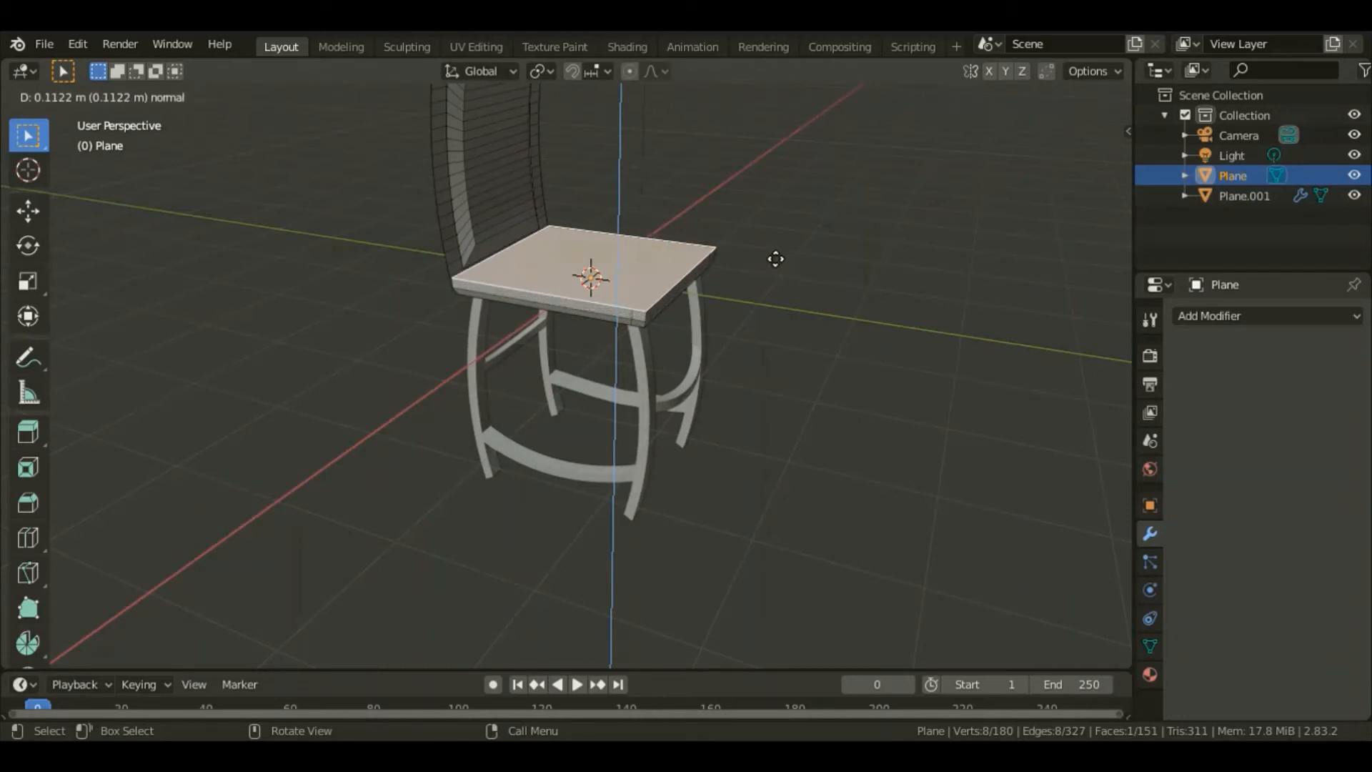
click(775, 259)
key(s)
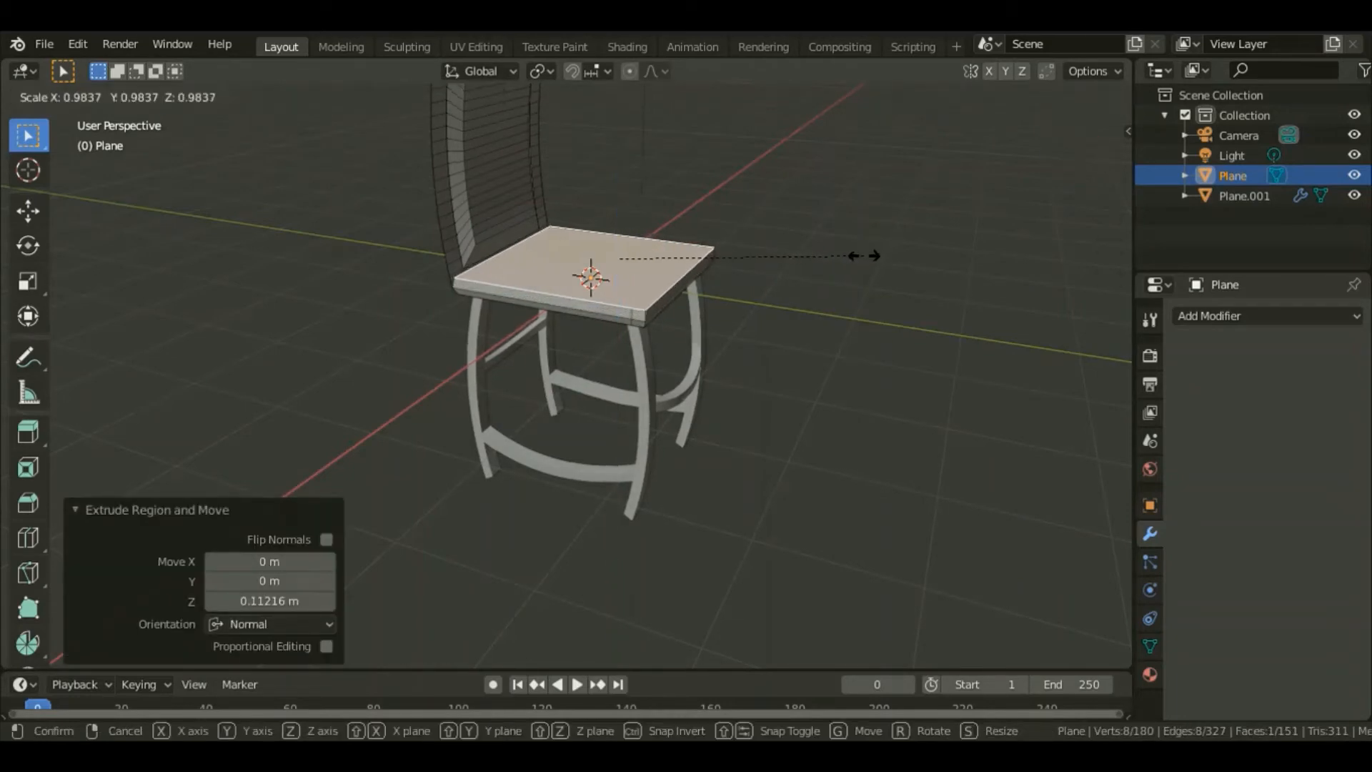
click(840, 259)
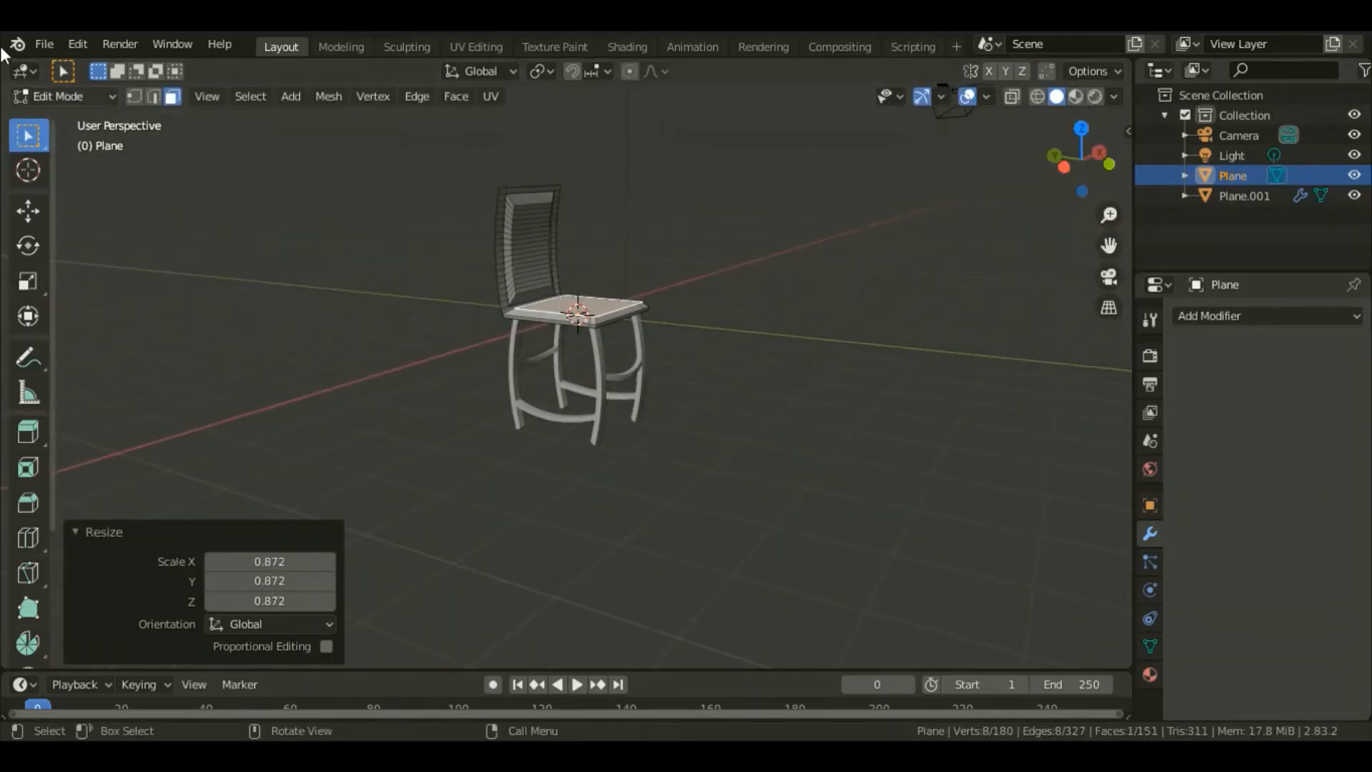
Step: Split the 3D viewport in two, turn the new area into a Shader Editor and narrow its sidebar
drag(461, 118, 621, 169)
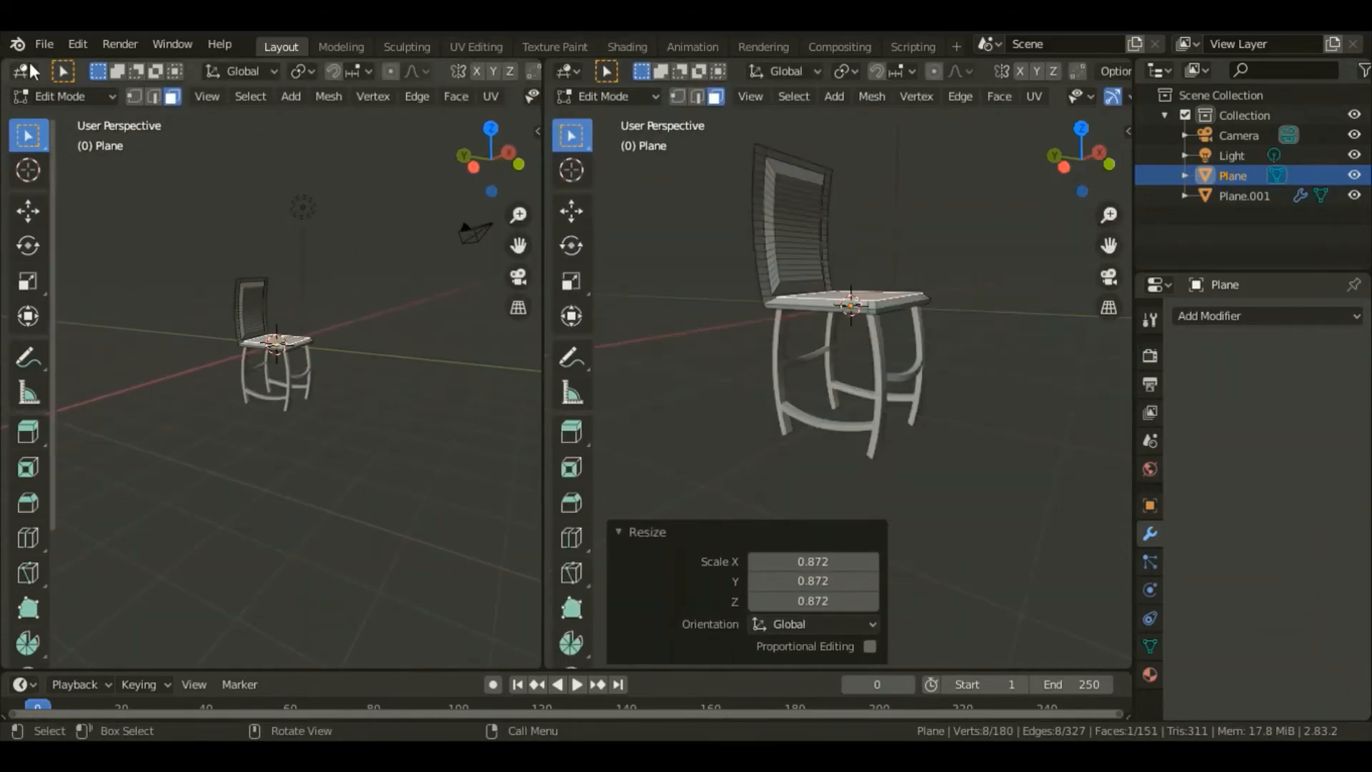
click(31, 65)
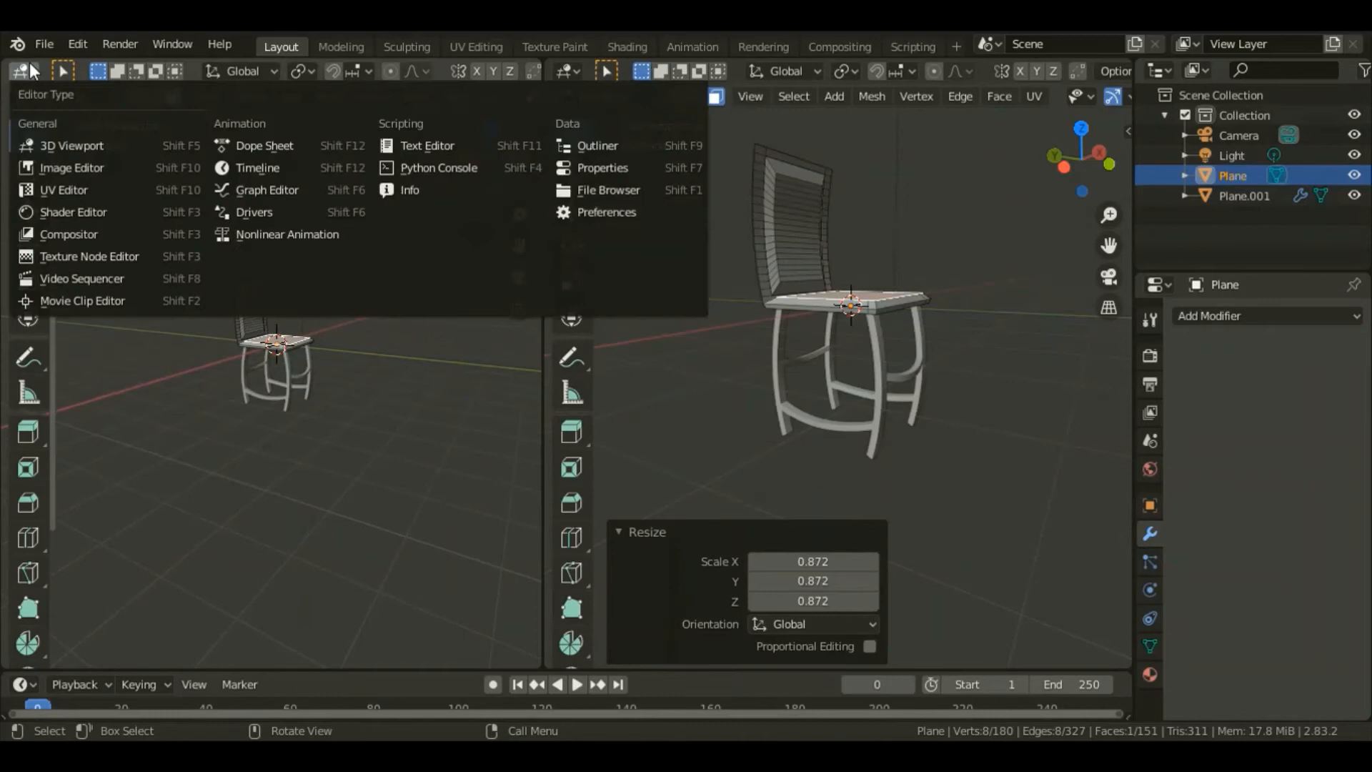
click(90, 214)
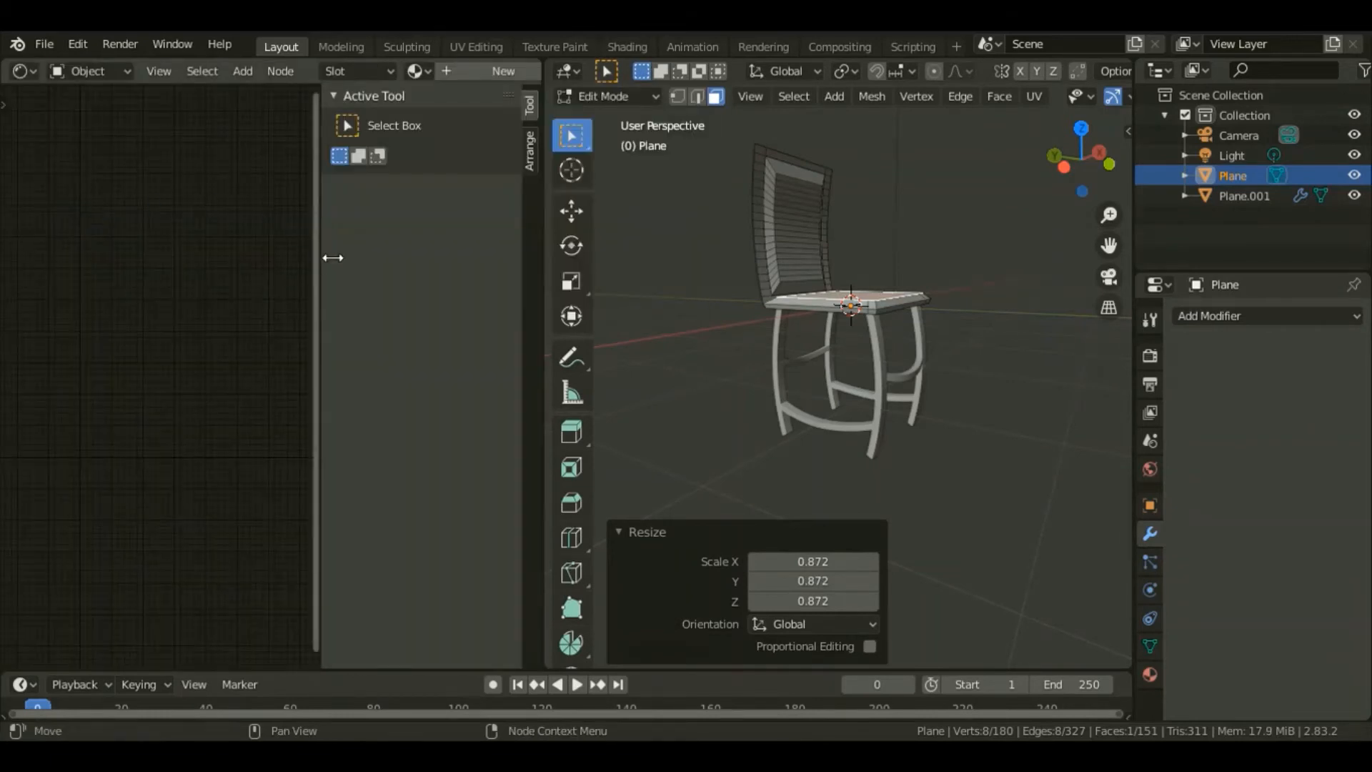
drag(333, 258, 475, 256)
Step: In rendered shading, give the seat and backrest object a new material with a light blue base color
key(z)
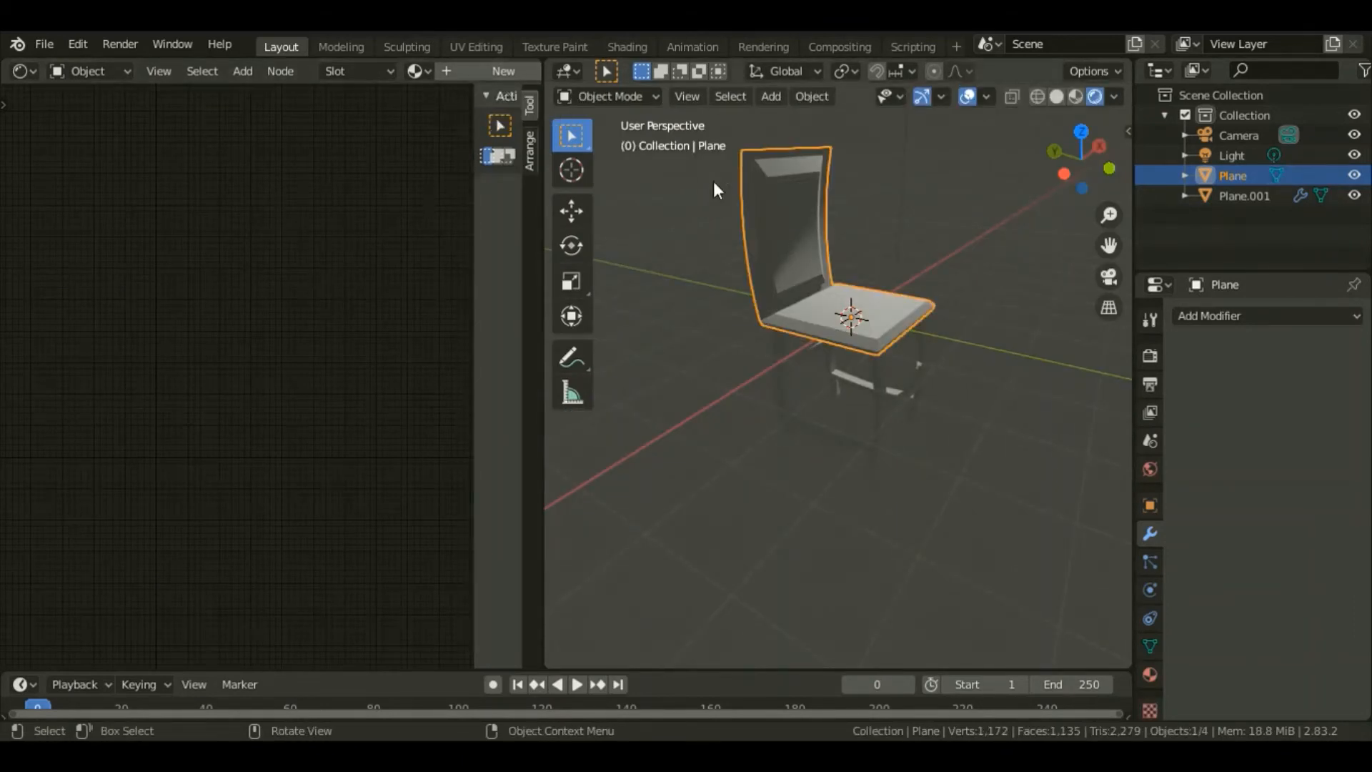
click(503, 71)
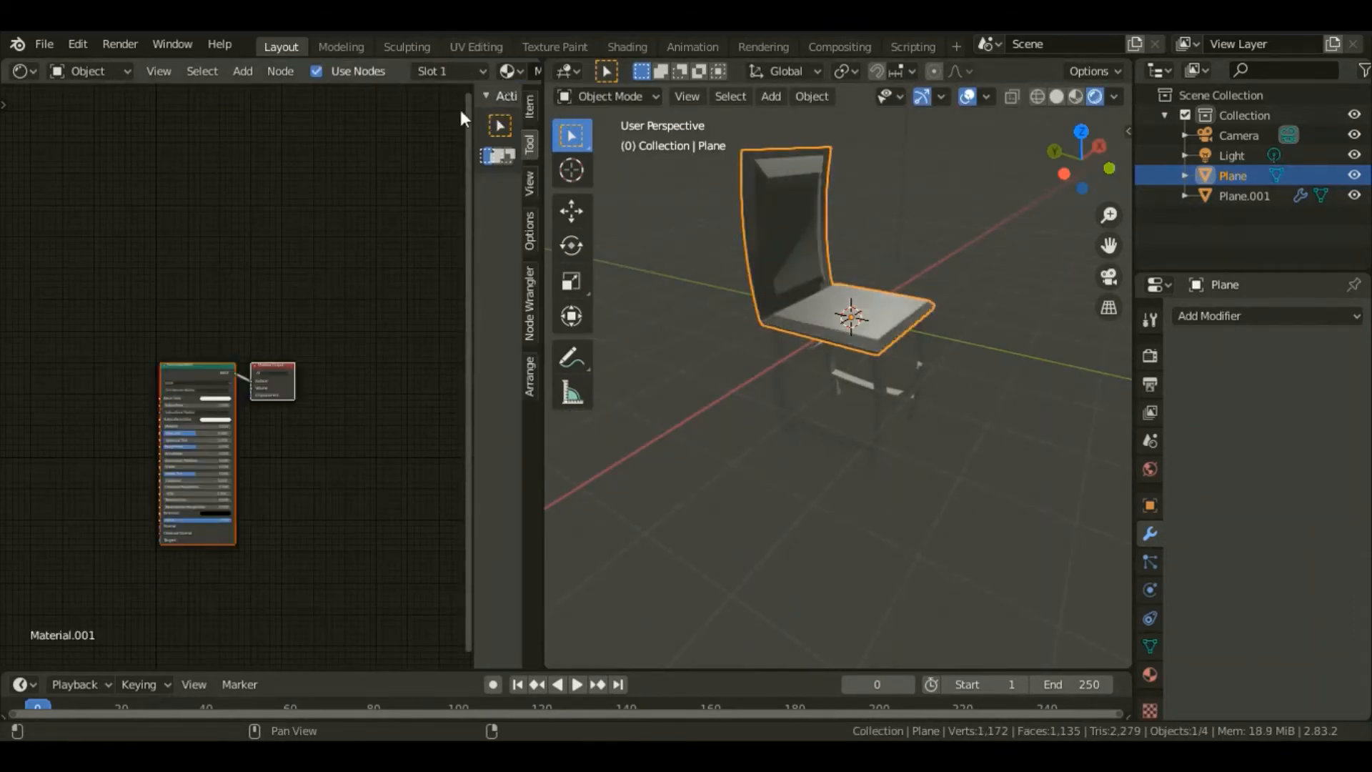
key(Home)
click(277, 230)
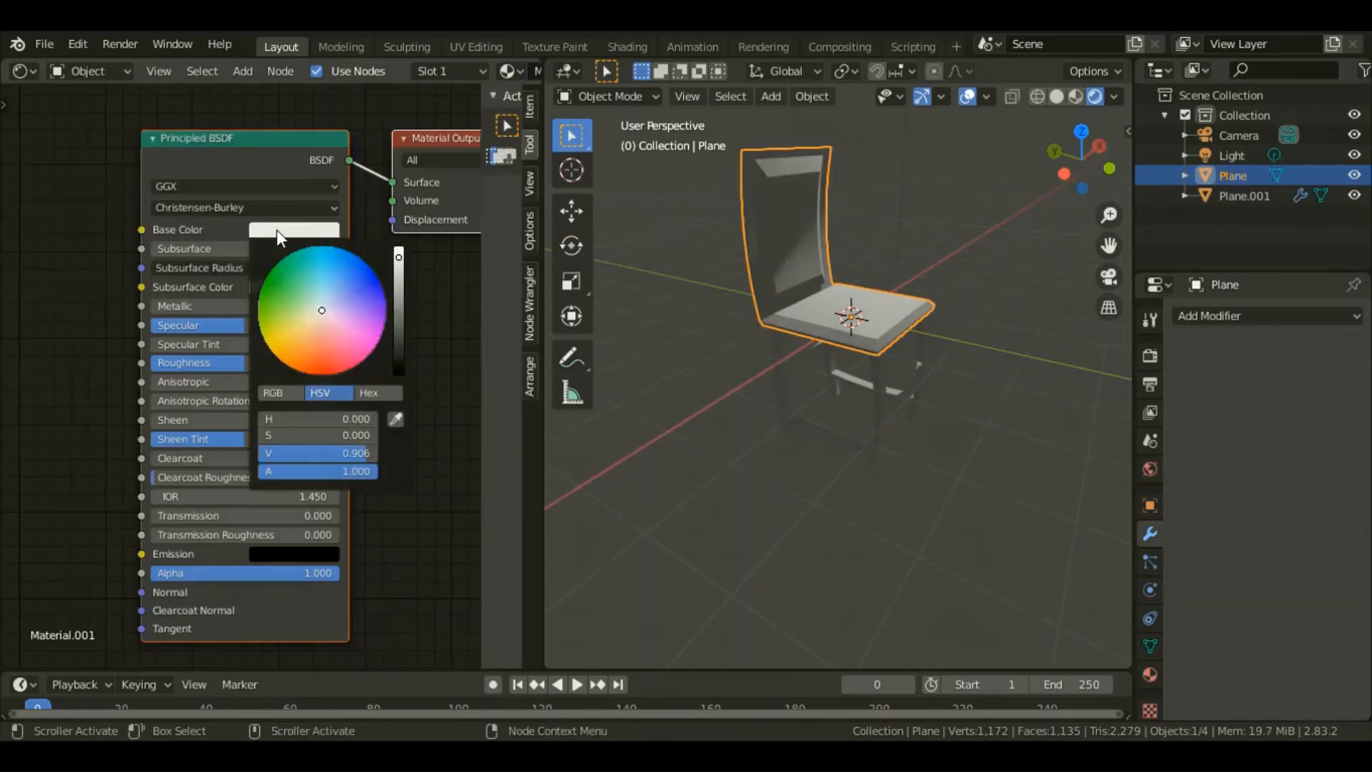
click(340, 310)
click(674, 284)
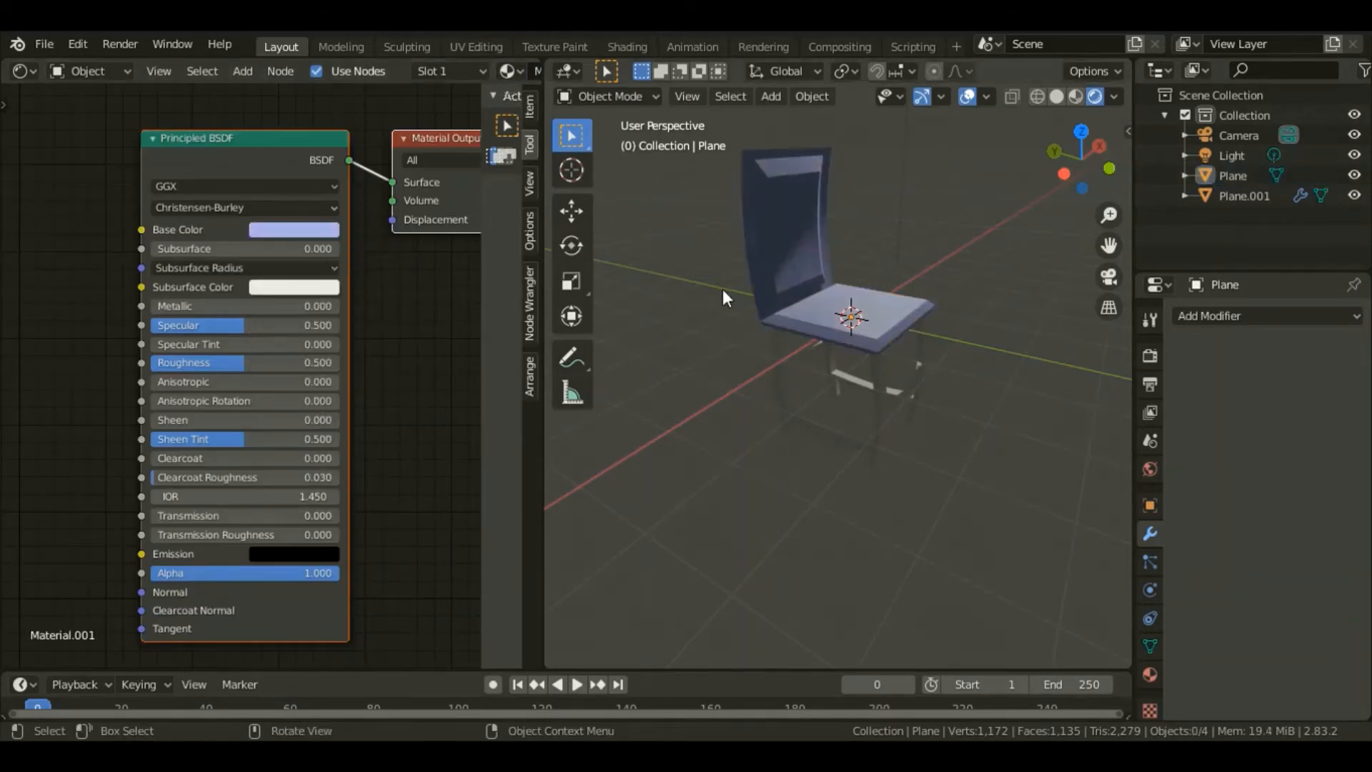
Step: Create a new material for the leg frame object
click(876, 374)
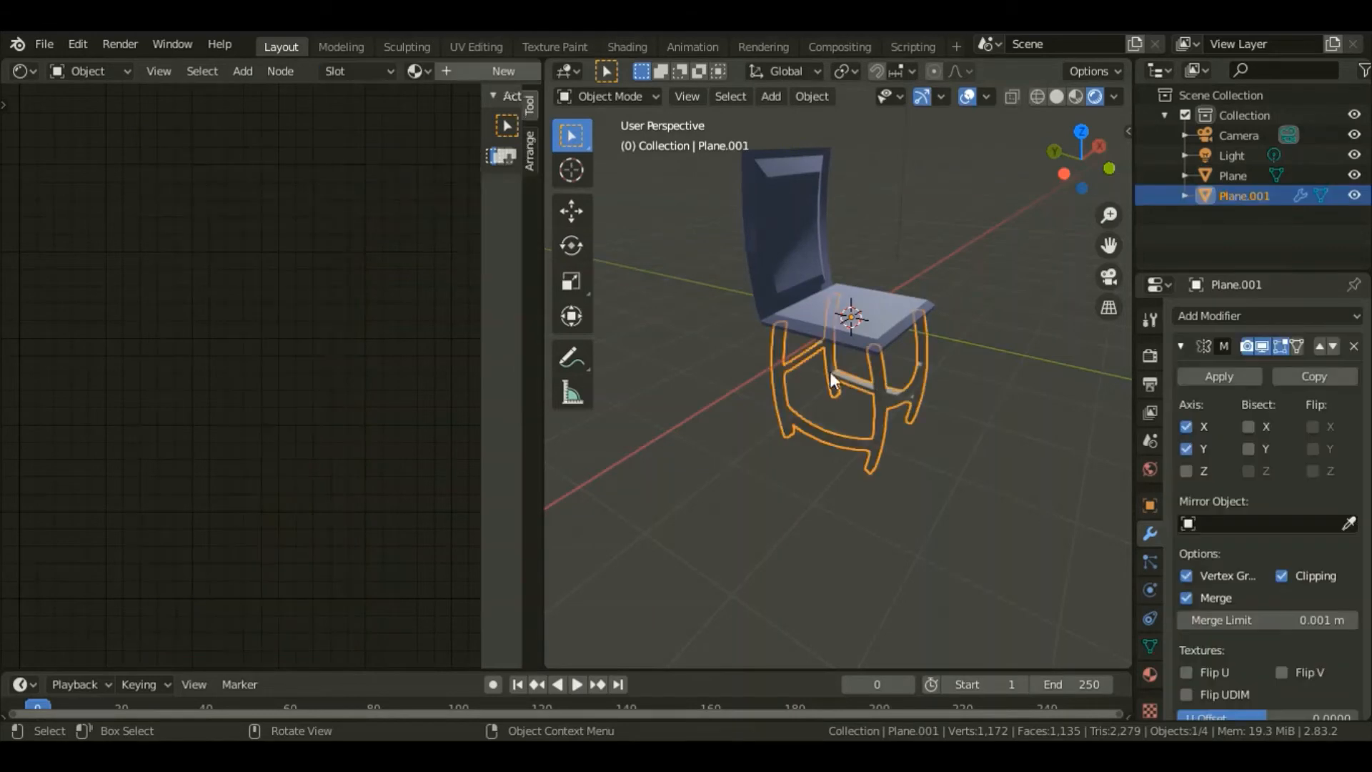
click(490, 69)
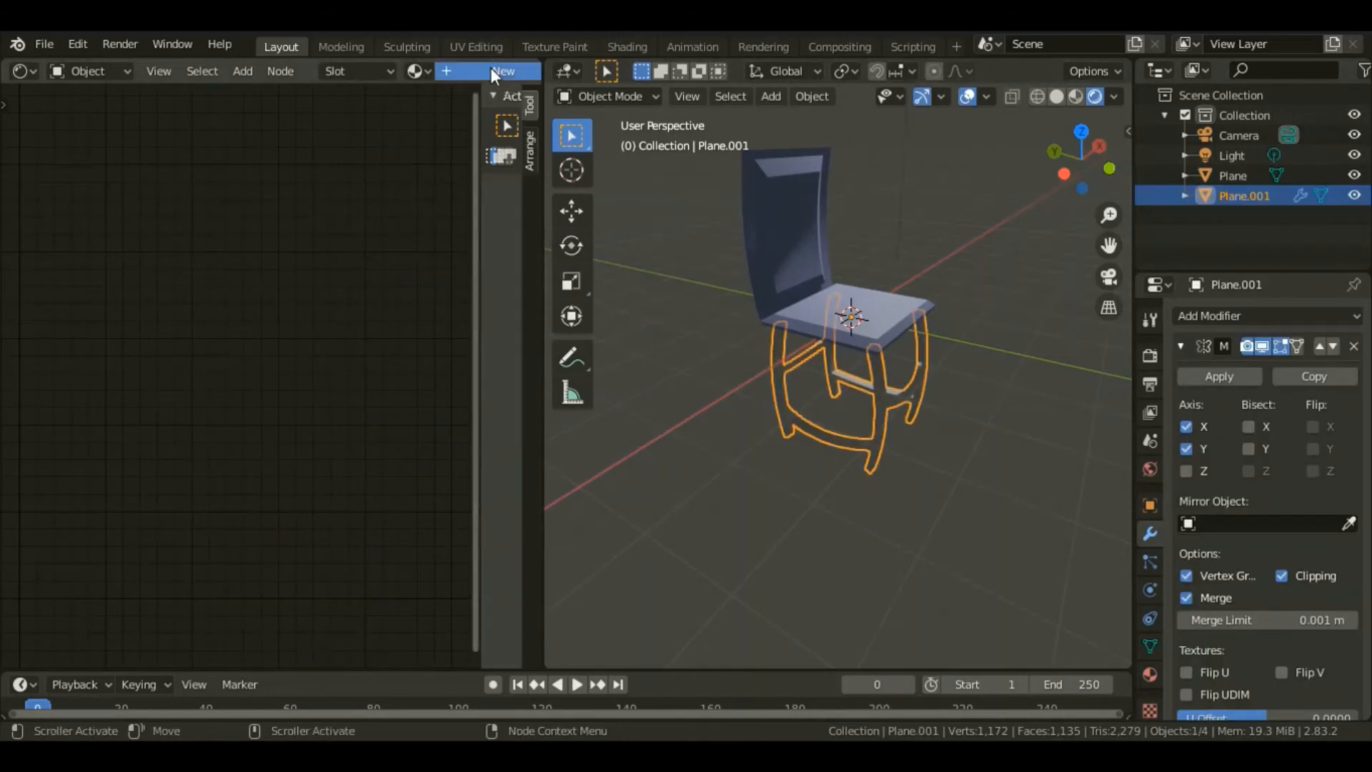
drag(172, 355, 319, 229)
scroll(211, 338, down, 1)
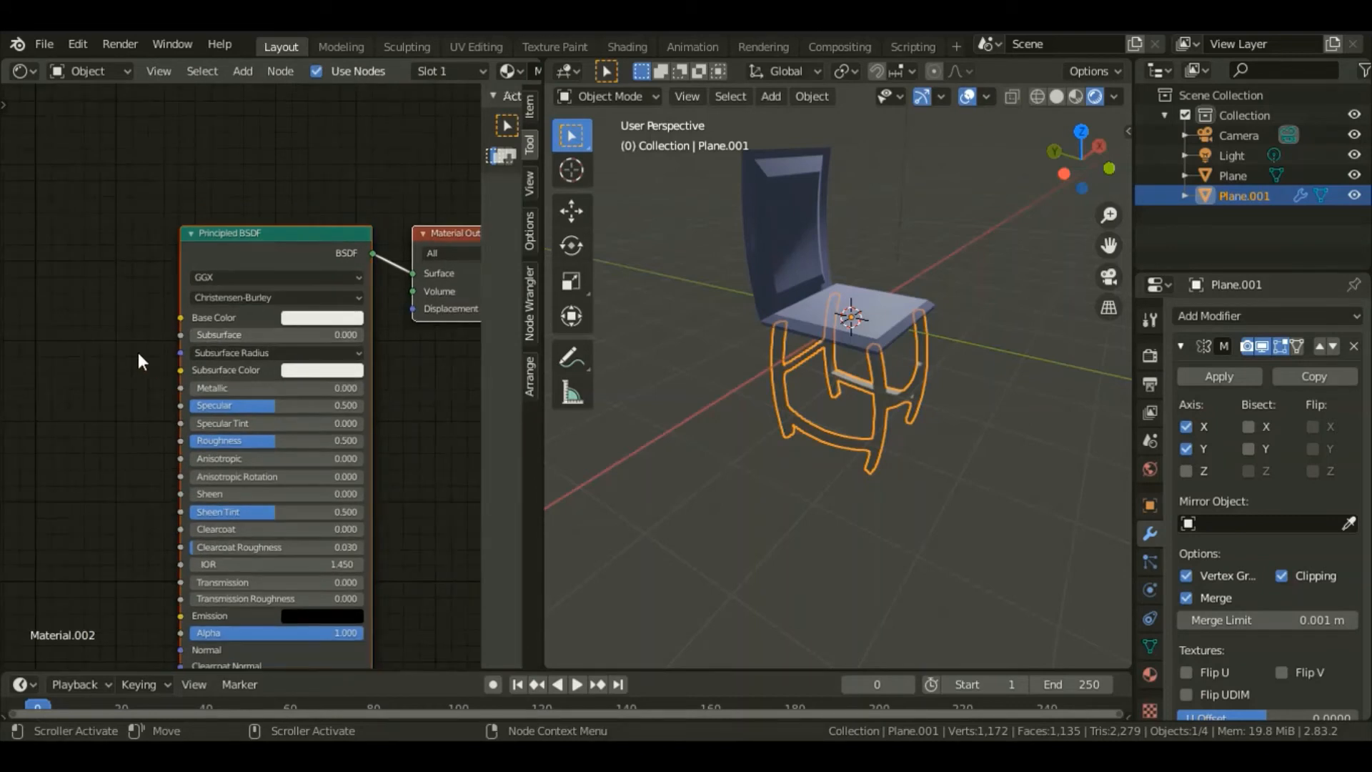
Step: Add an Image Texture node to the leg frame's material and link it to the Base Color
key(shift+a)
mouse_move(106, 446)
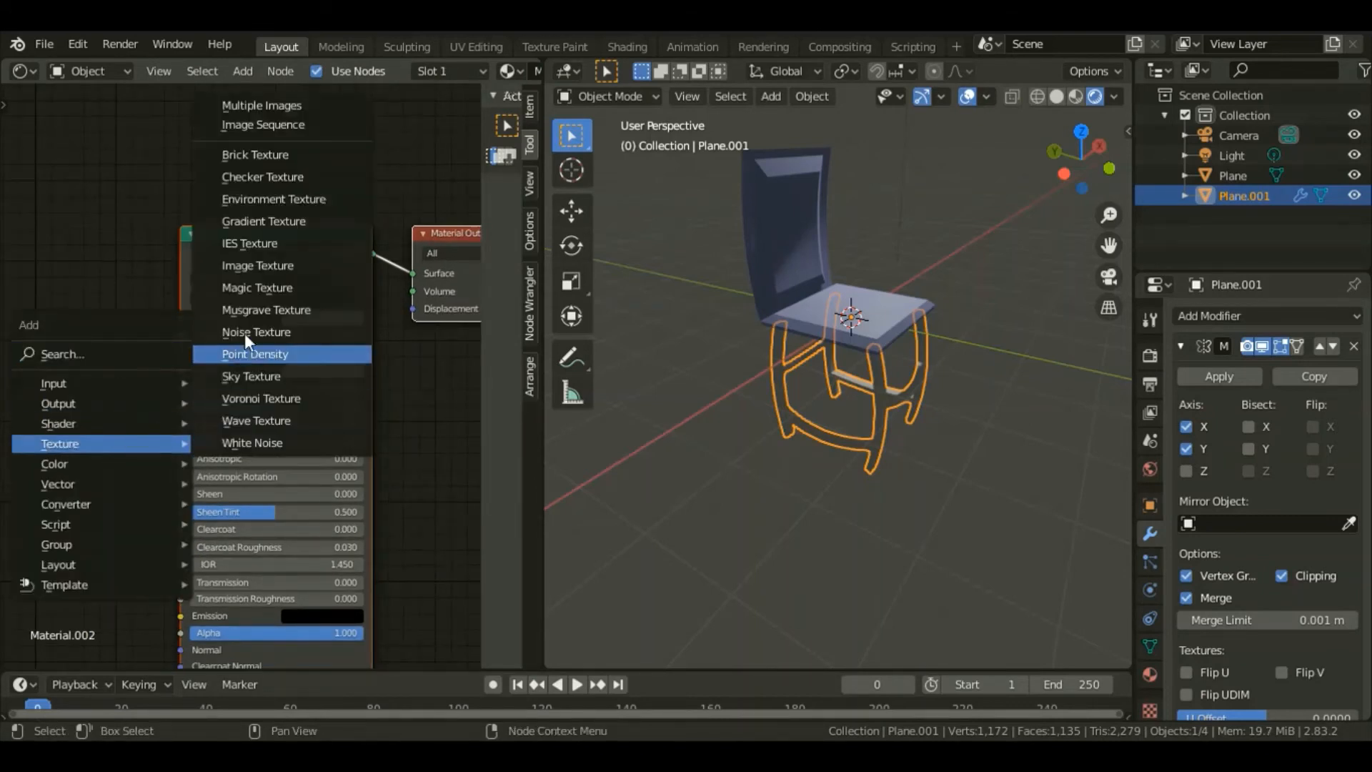
click(274, 266)
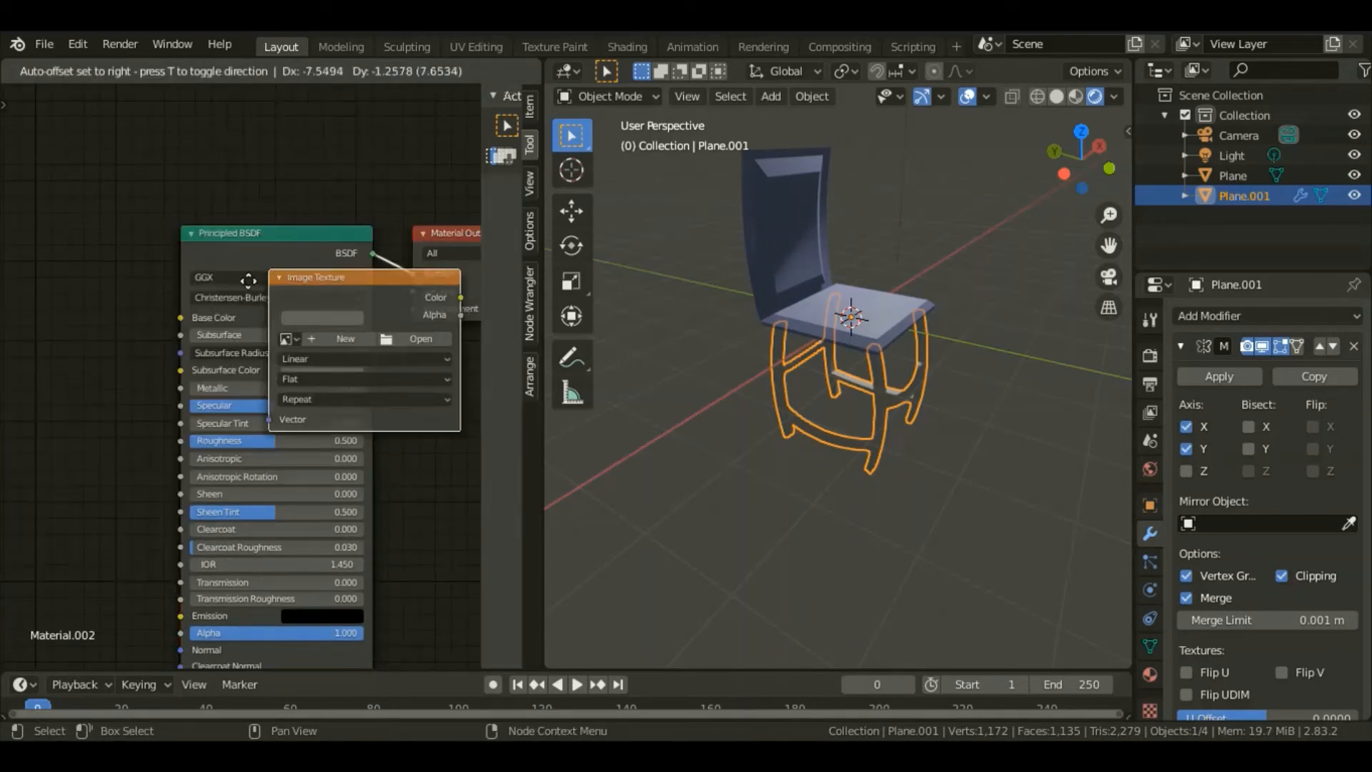
click(14, 292)
scroll(157, 314, down, 3)
drag(152, 316, 198, 332)
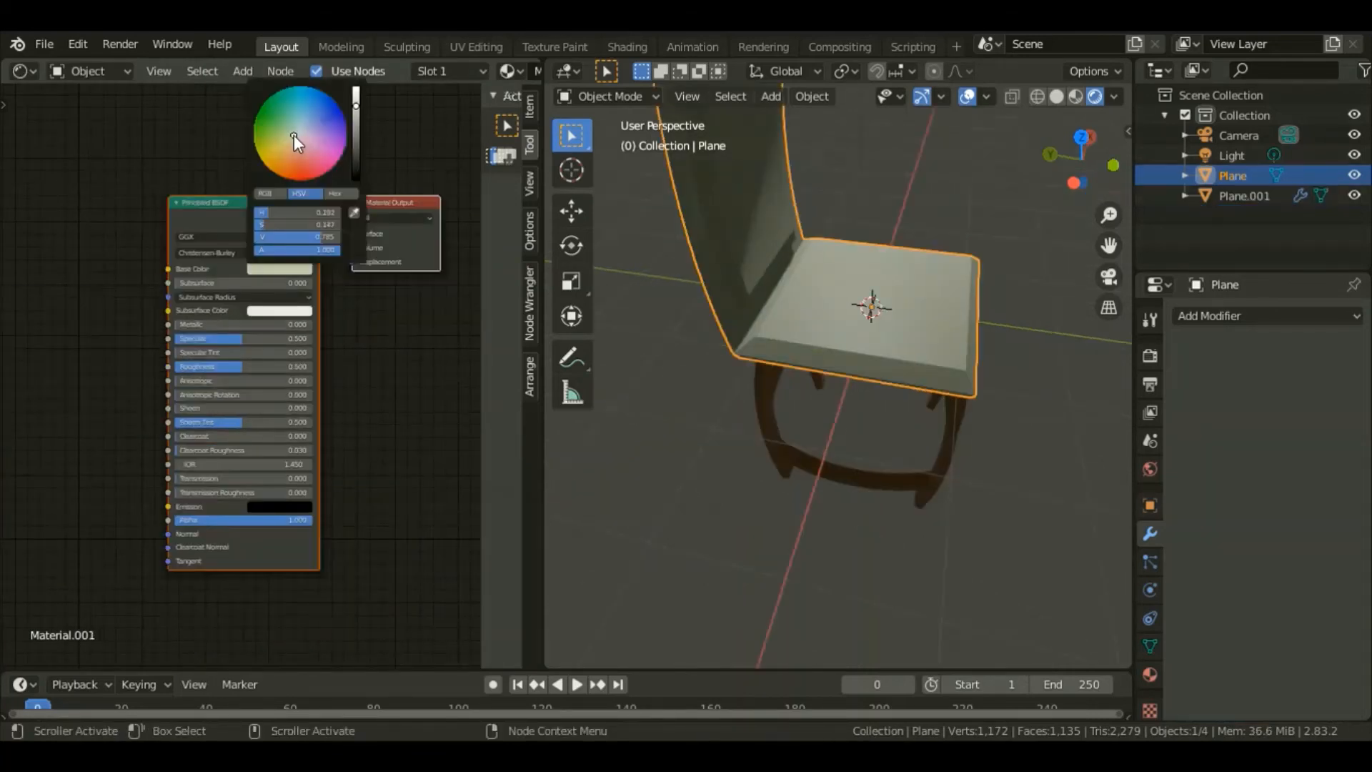
Step: Change the base color of the seat and backrest material to a light orange
drag(294, 135, 293, 147)
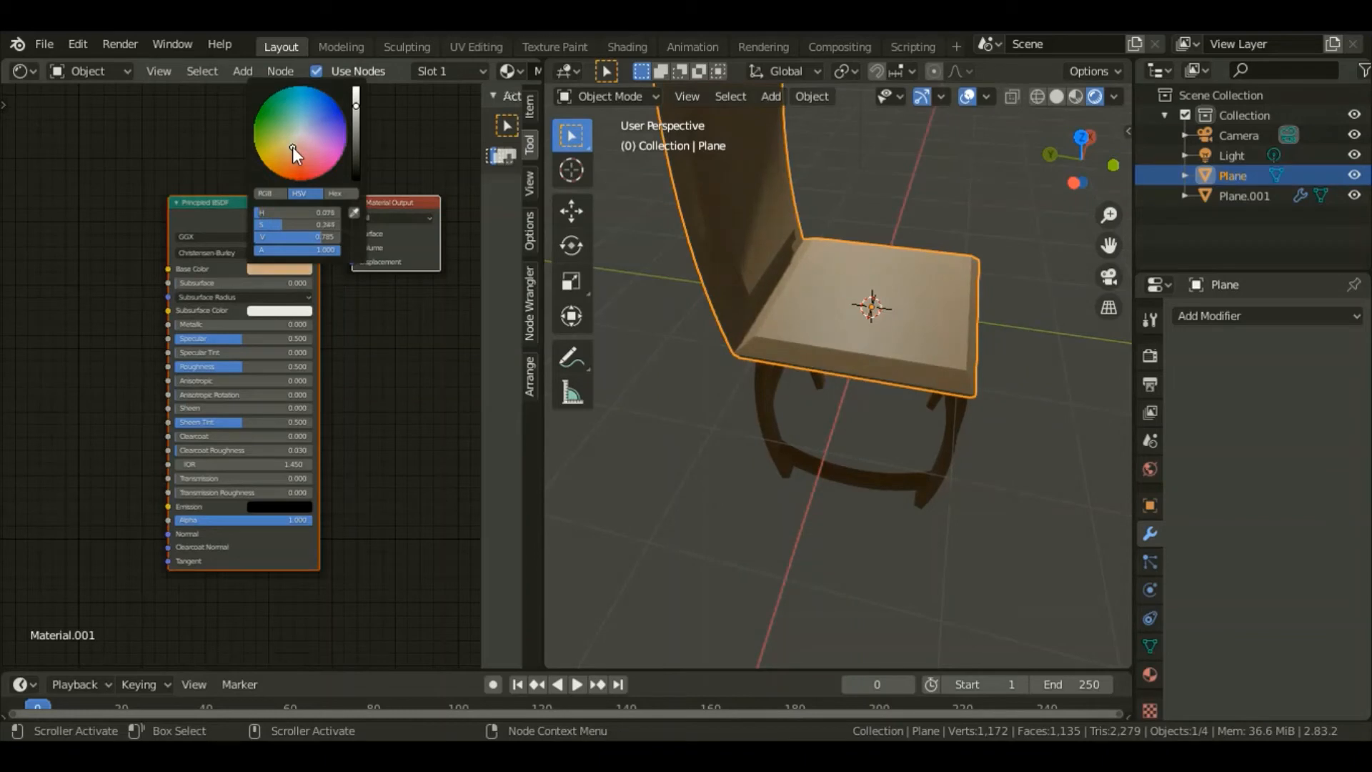
scroll(917, 209, down, 5)
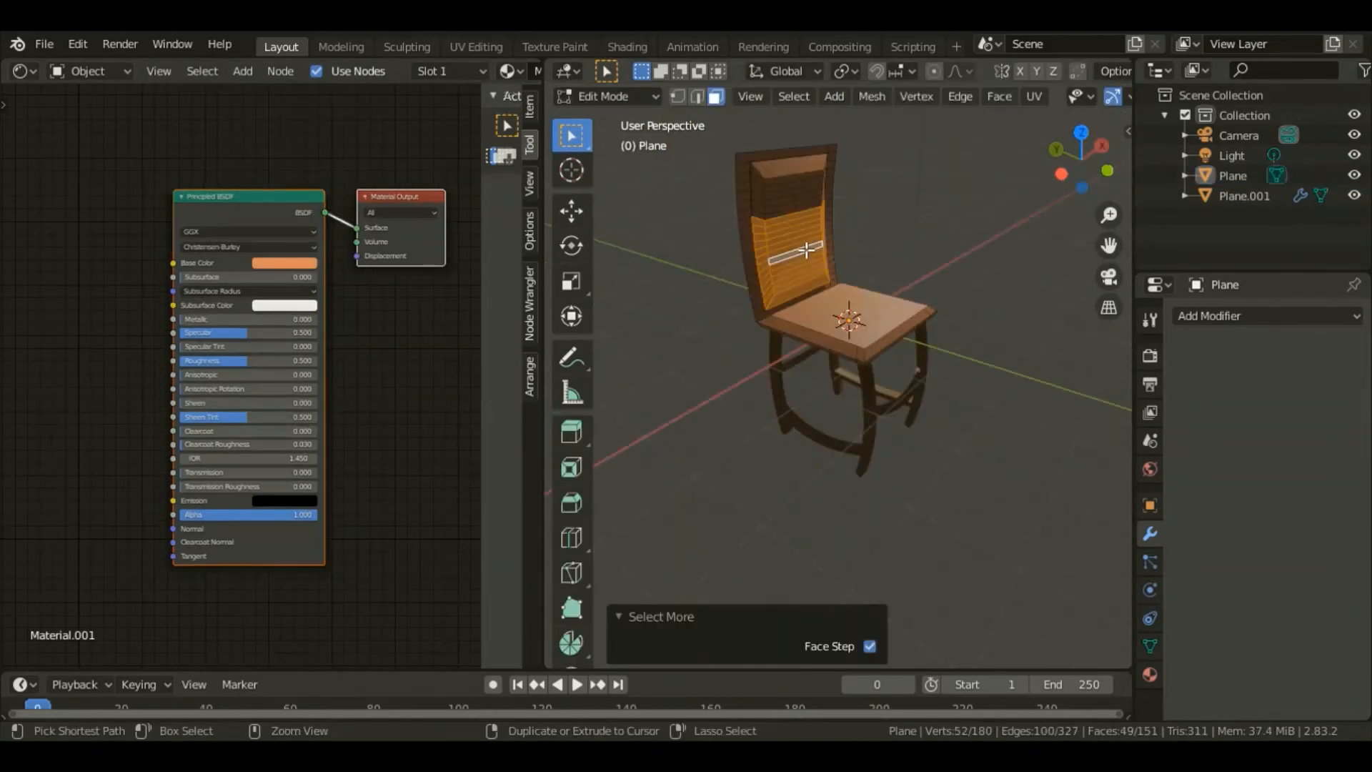
Step: Try to select the backrest's inner panel by repeatedly growing the face selection
key(ctrl+KP_Add)
key(ctrl+KP_Add)
key(ctrl+KP_Add)
key(ctrl+KP_Add)
key(ctrl+KP_Add)
key(ctrl+KP_Add)
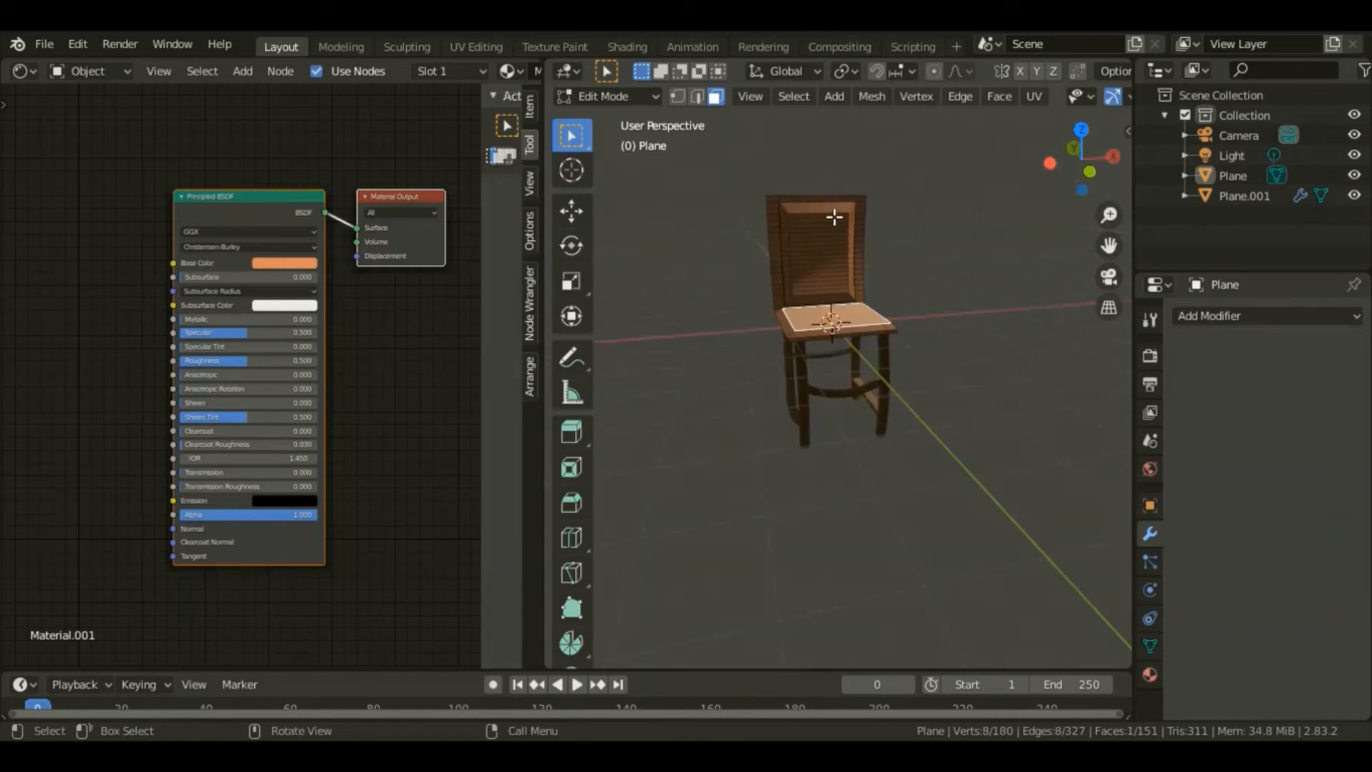
Step: Select the backrest's inner panel faces and assign them a new material in a second material slot
drag(834, 217, 846, 261)
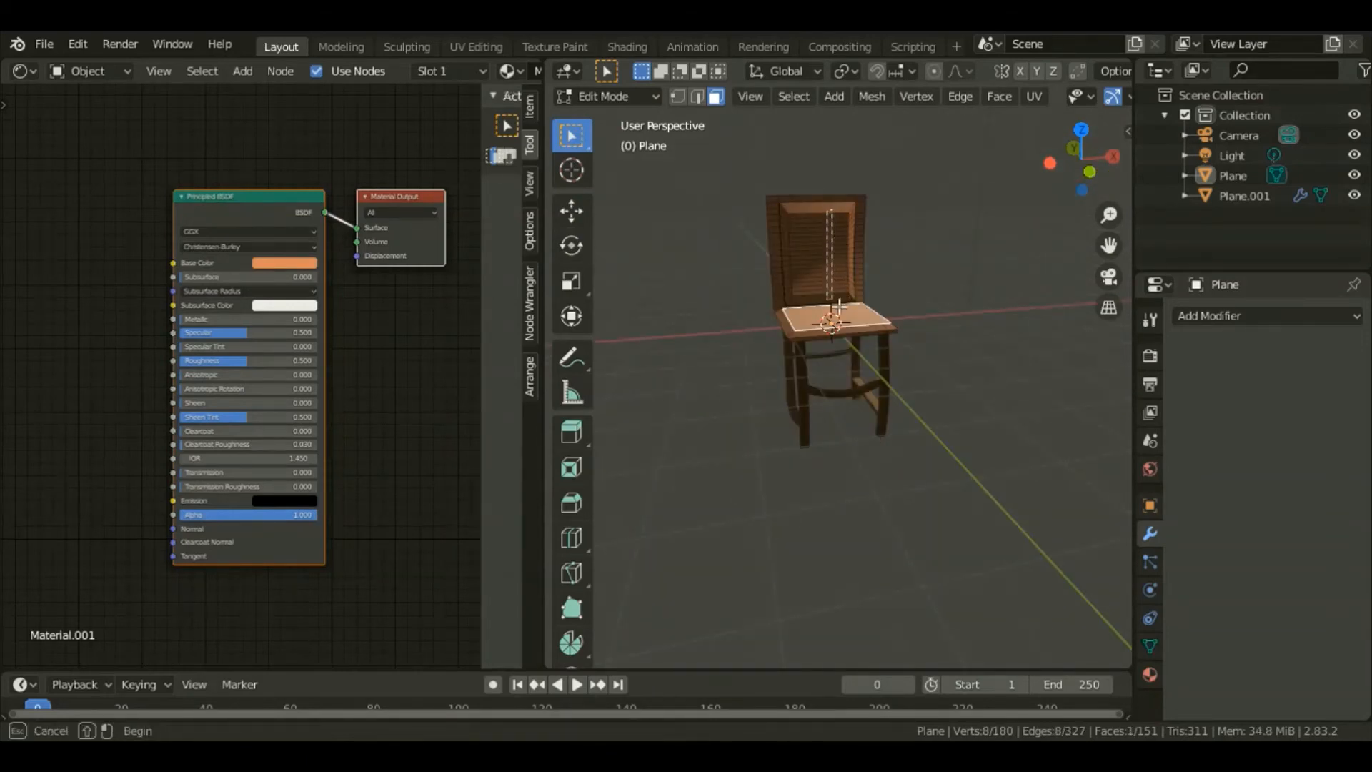
key(ctrl+KP_Add)
click(1150, 674)
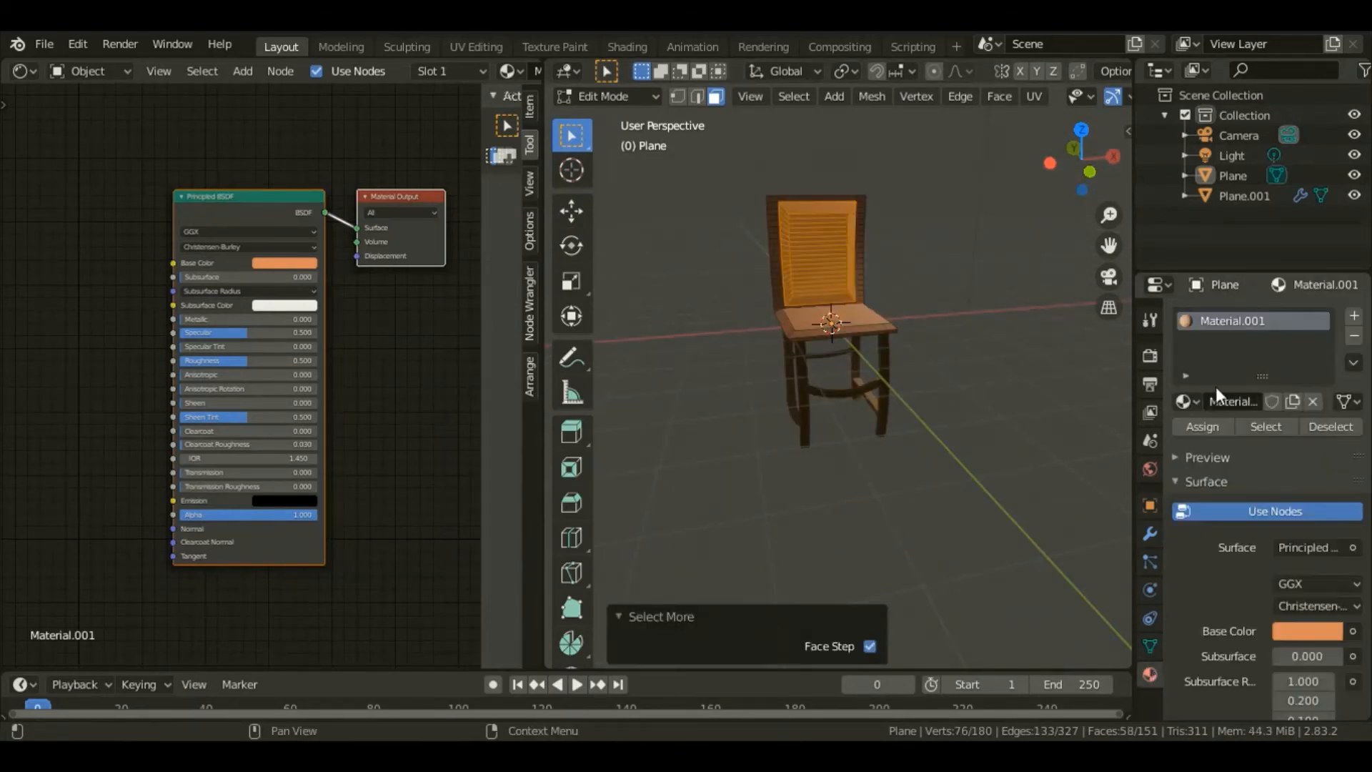
click(1355, 315)
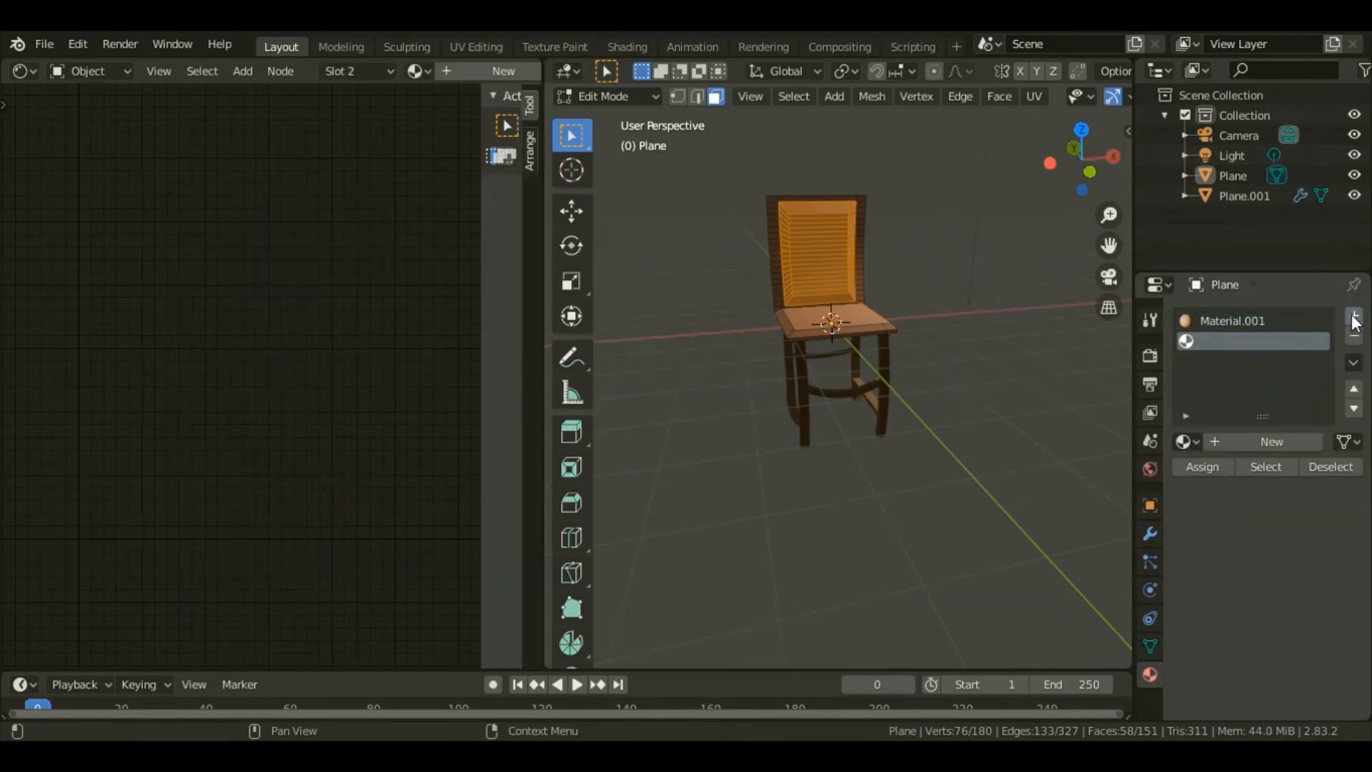
click(1225, 439)
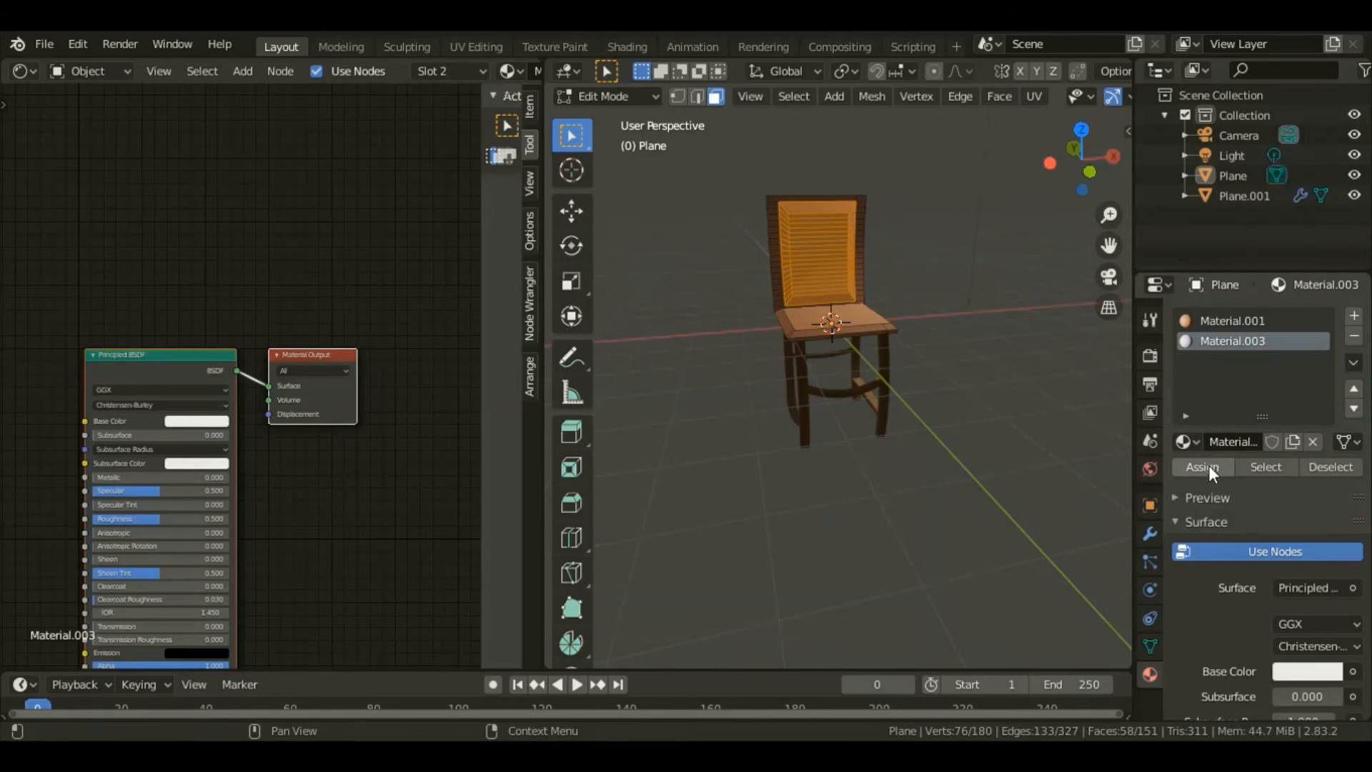
click(1208, 468)
Step: Select the seat cushion's top and sloped faces, assign them the backrest panel's material and deselect everything
click(879, 314)
key(ctrl+KP_Add)
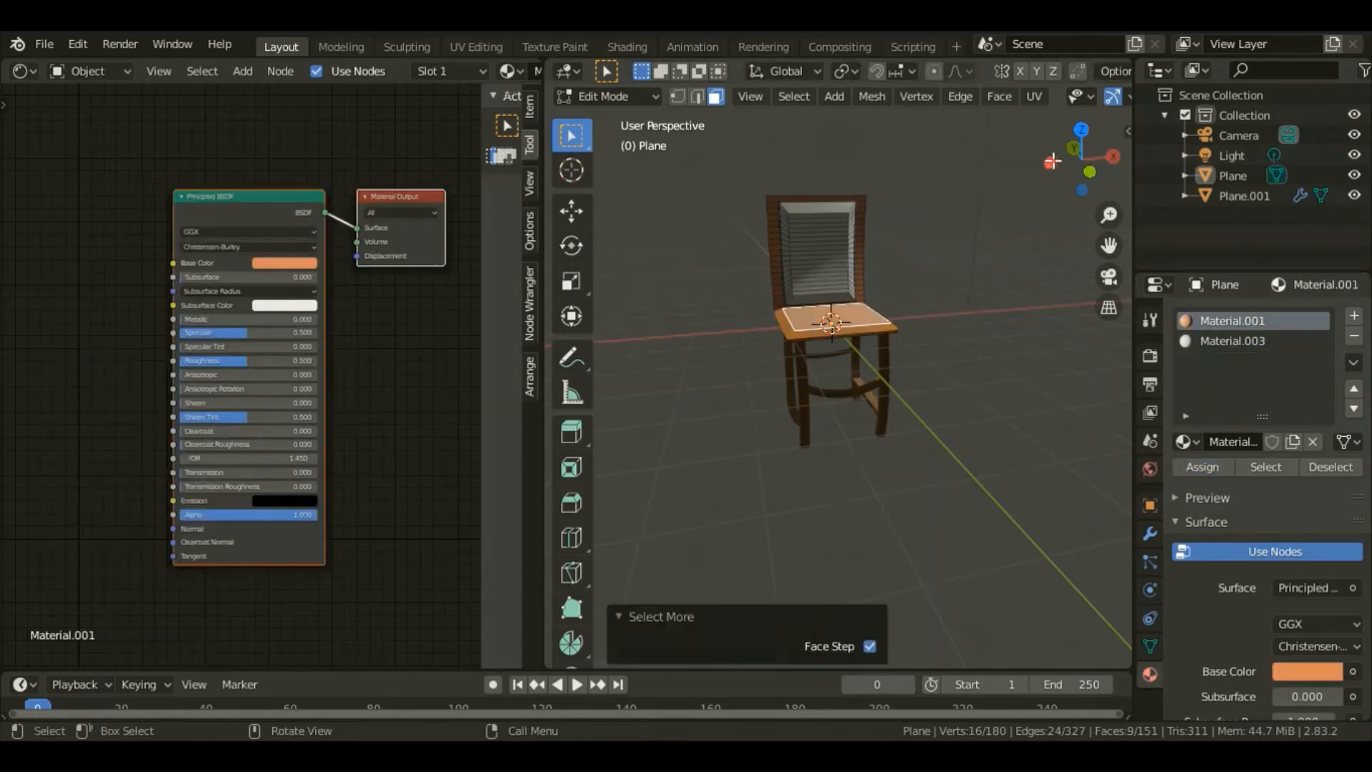
drag(1074, 149, 1058, 167)
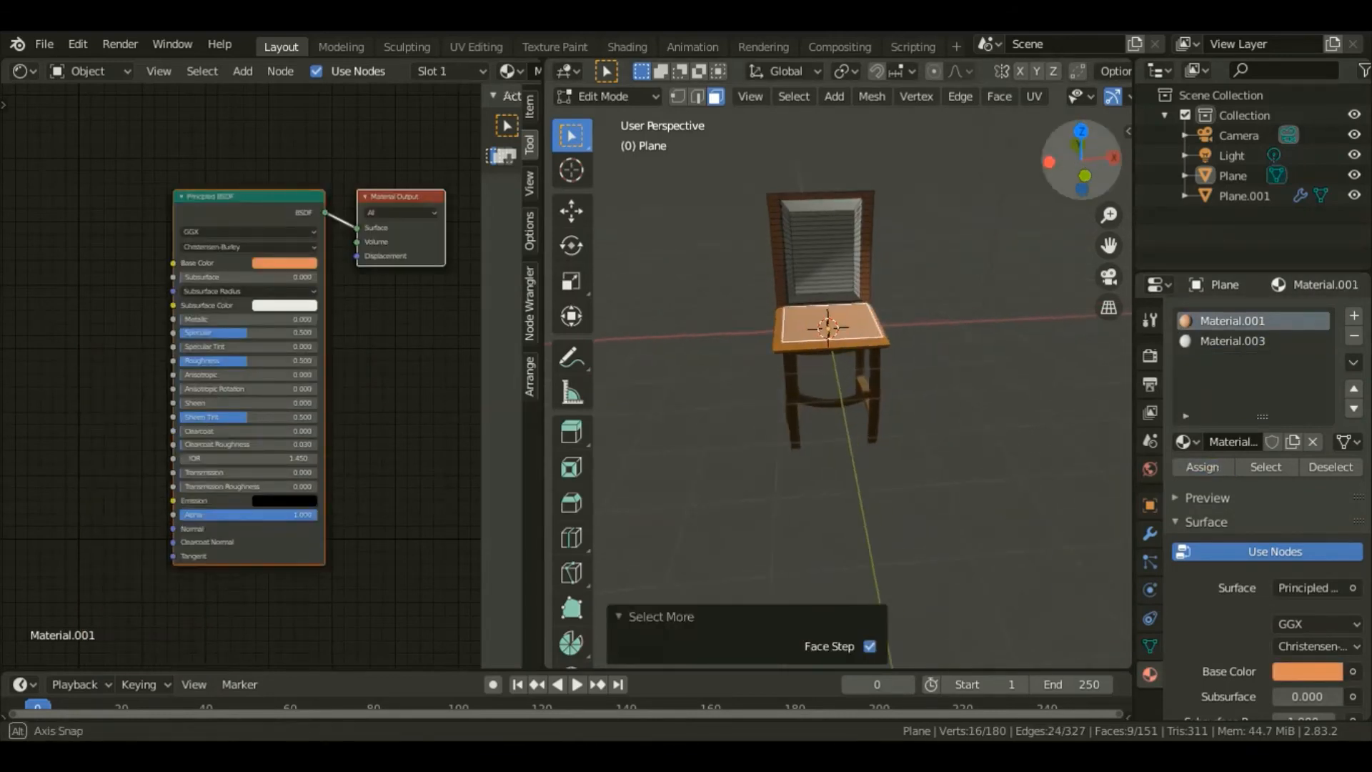
click(1222, 342)
click(1208, 466)
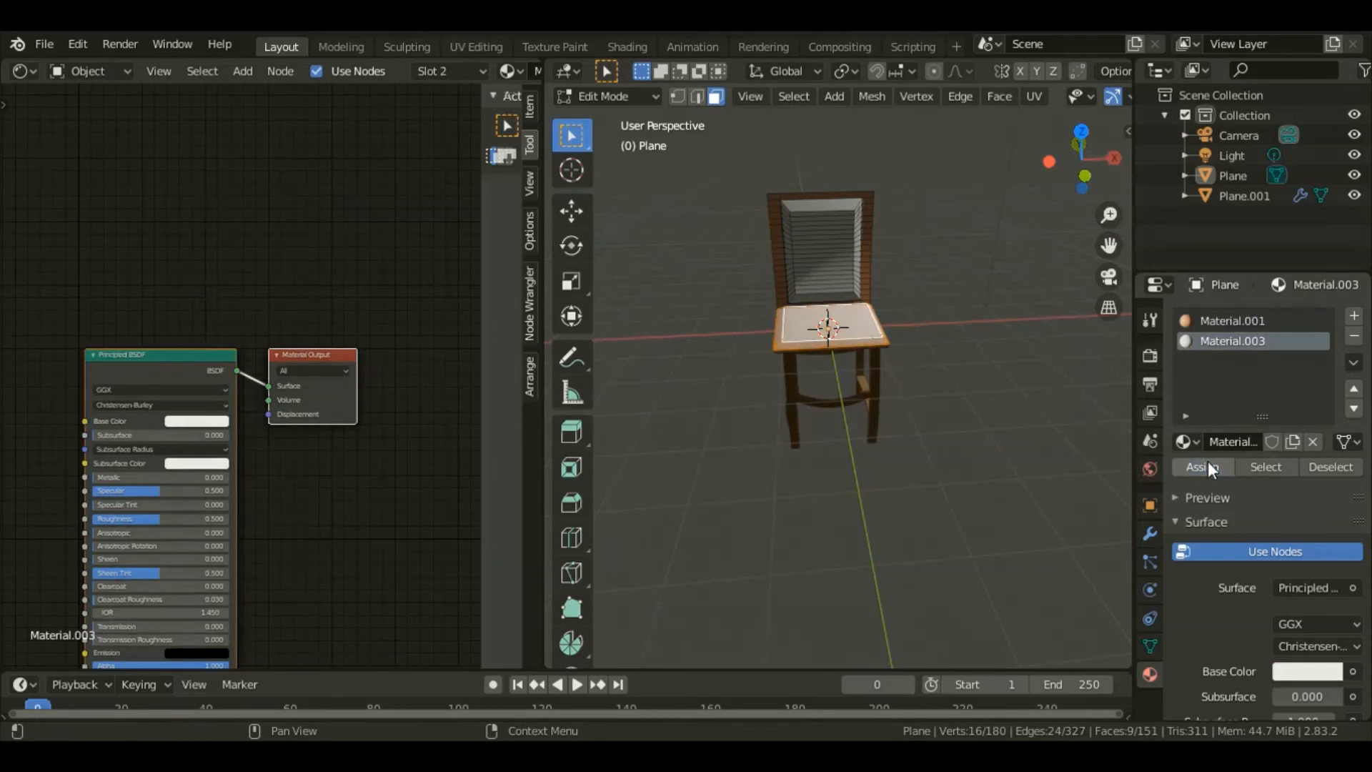
click(1060, 455)
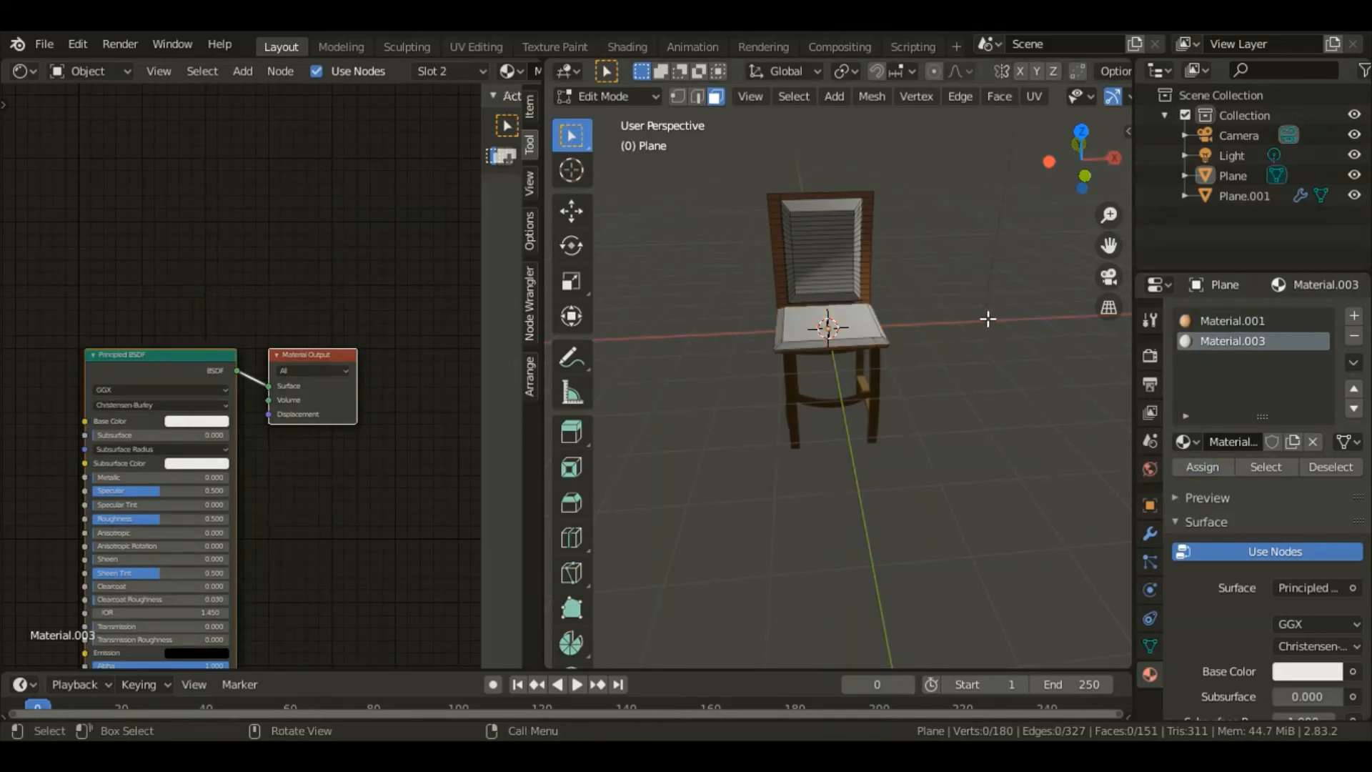
Step: Set the base color of the seat cushion and backrest panel material to a pale pink
drag(1065, 170, 1040, 175)
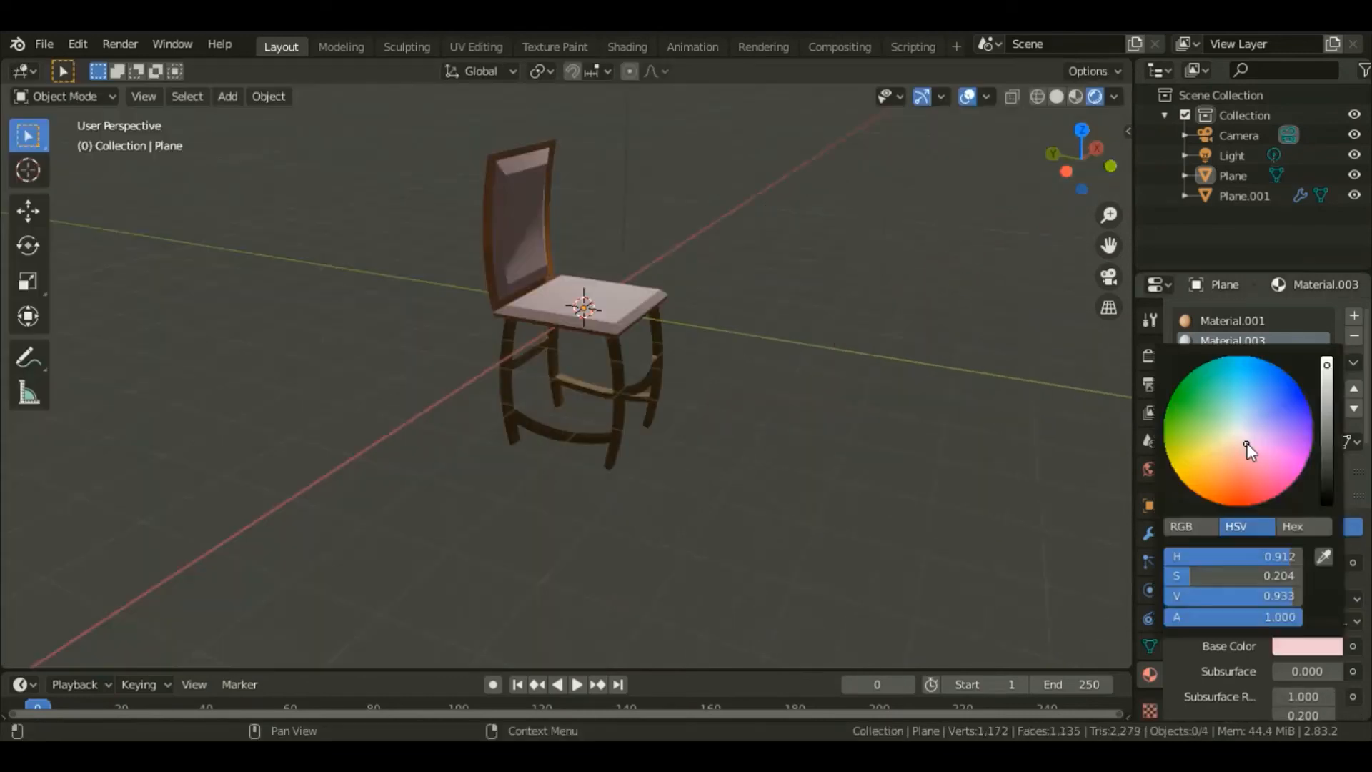
drag(1247, 443, 1248, 436)
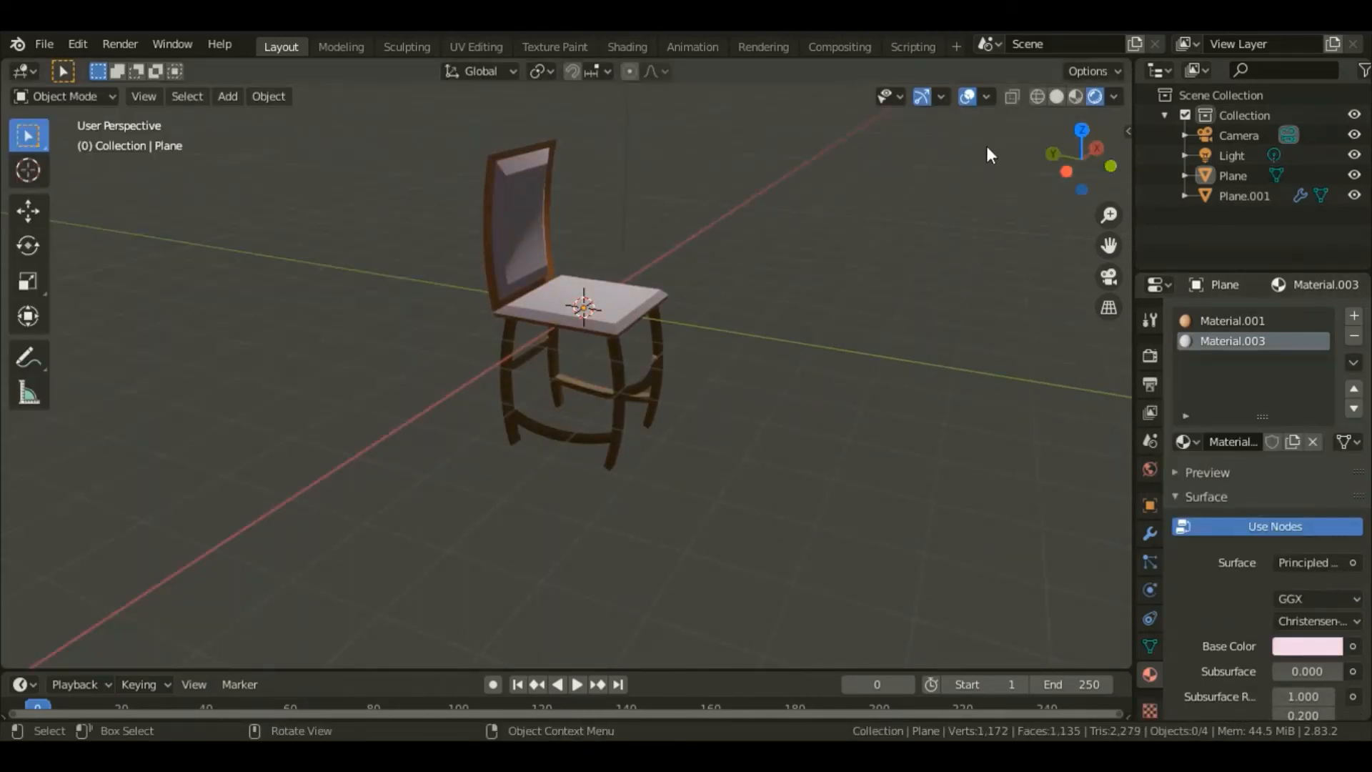
Step: Brighten the world background color to a medium grey
mouse_move(1079, 158)
mouse_down()
mouse_move(1044, 163)
mouse_move(1072, 159)
mouse_up()
click(1149, 470)
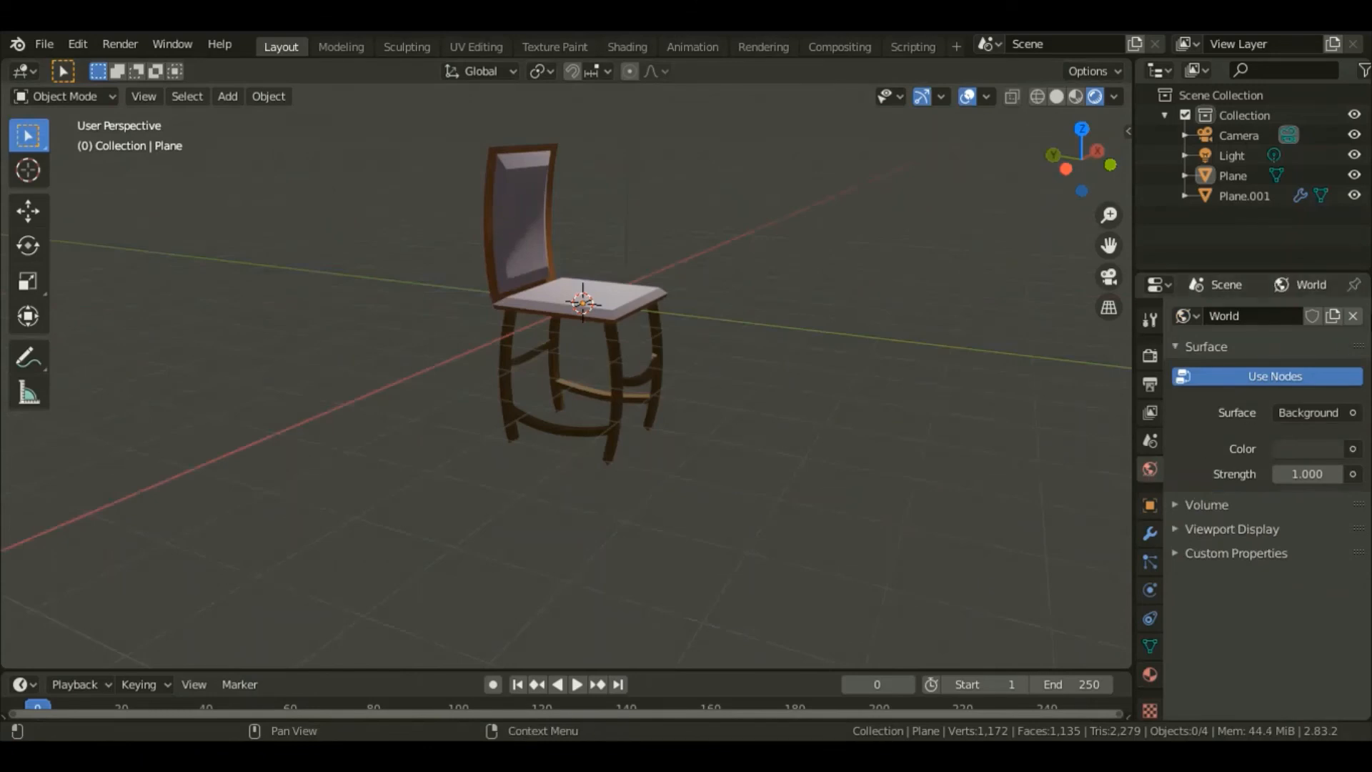
click(1329, 447)
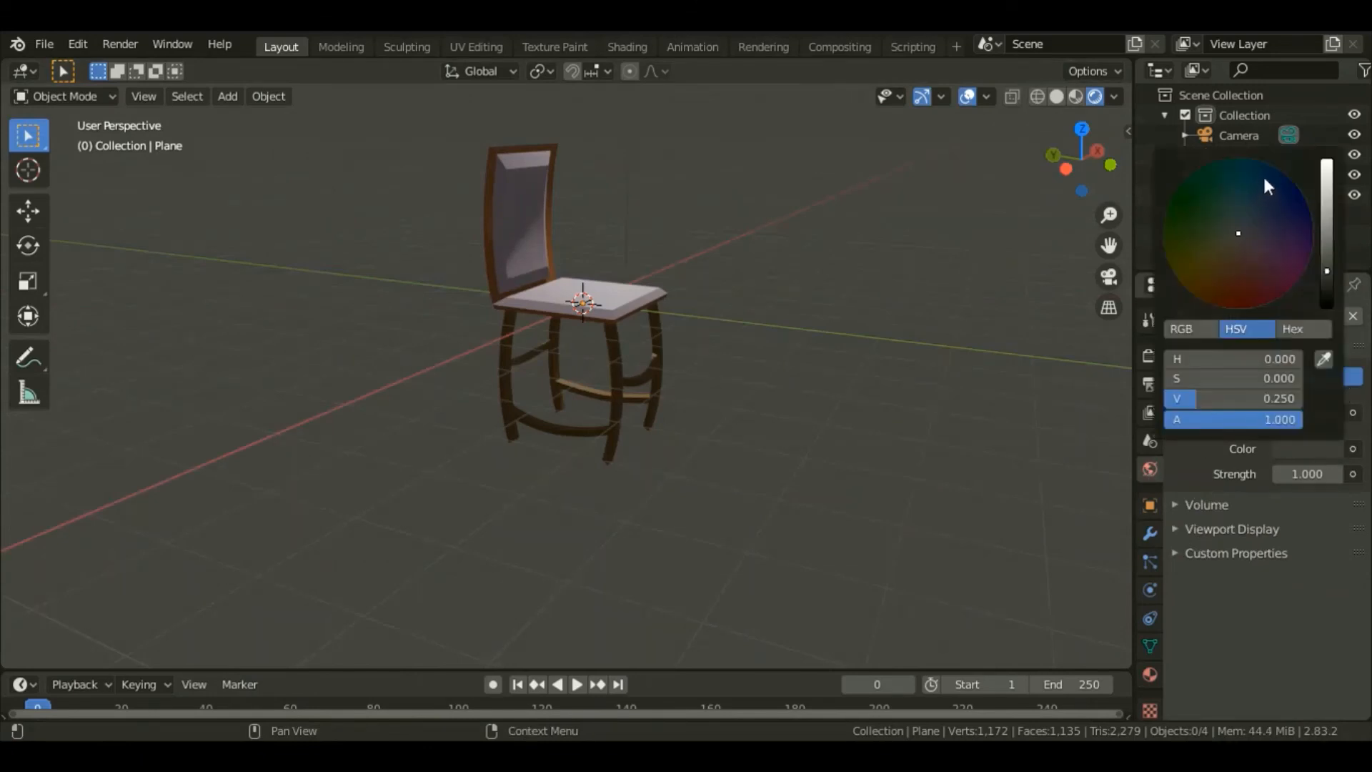
click(1328, 224)
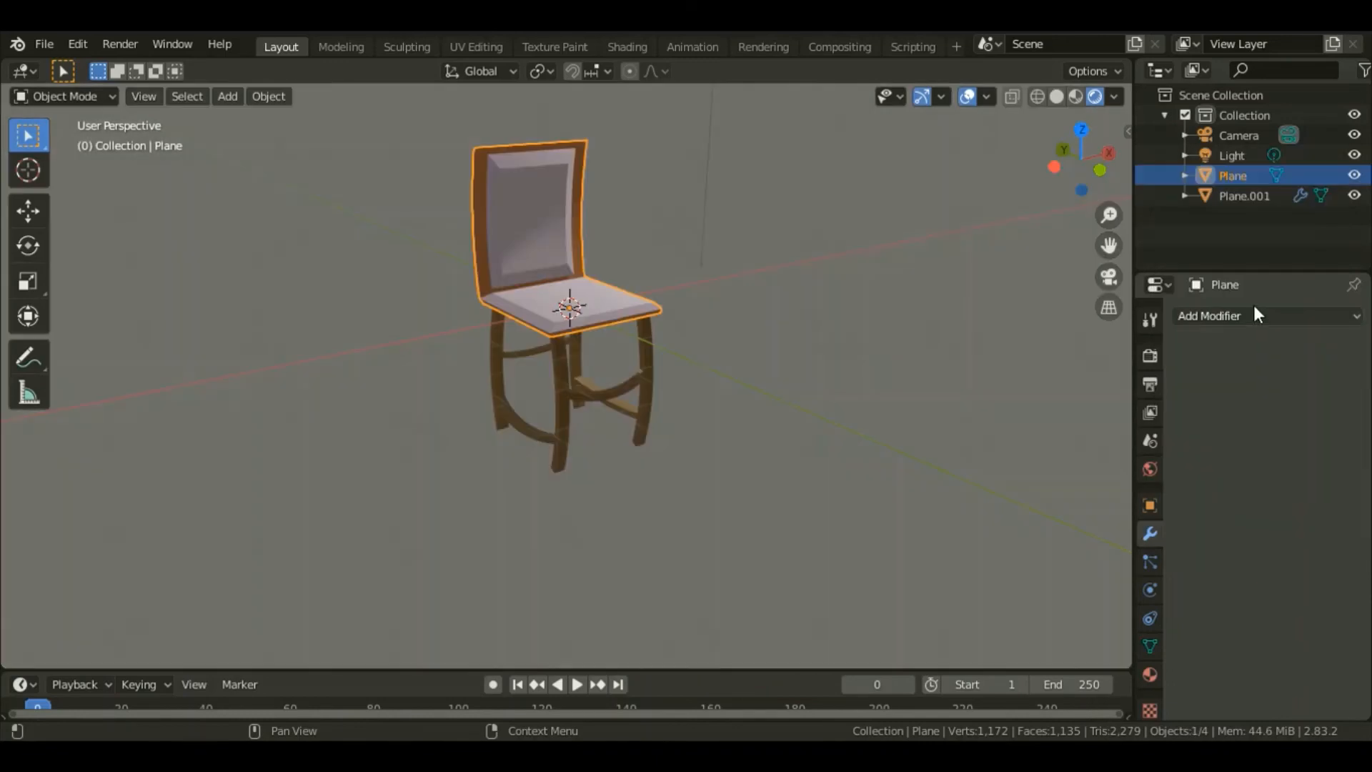
Step: Add a Solidify modifier to the seat and backrest object and set its mode to Complex
click(1255, 315)
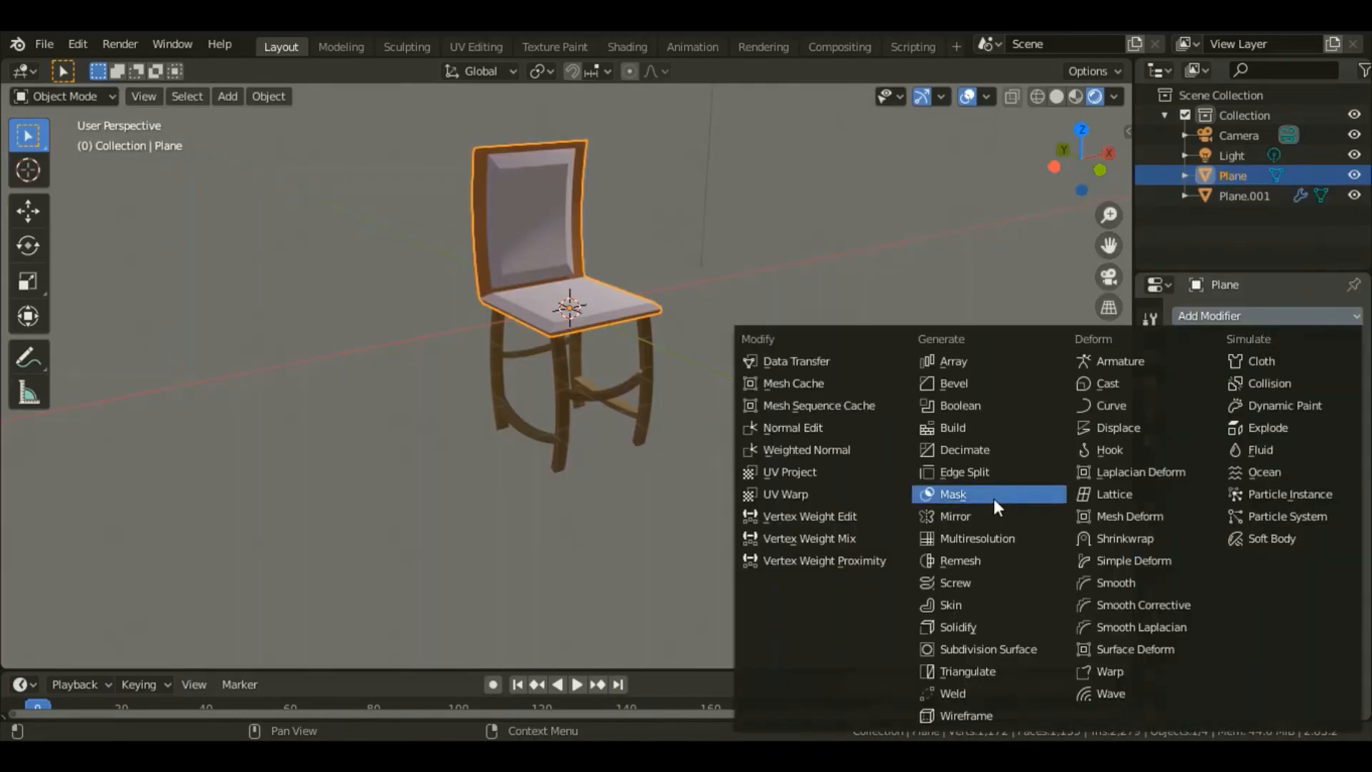
click(976, 624)
click(1309, 404)
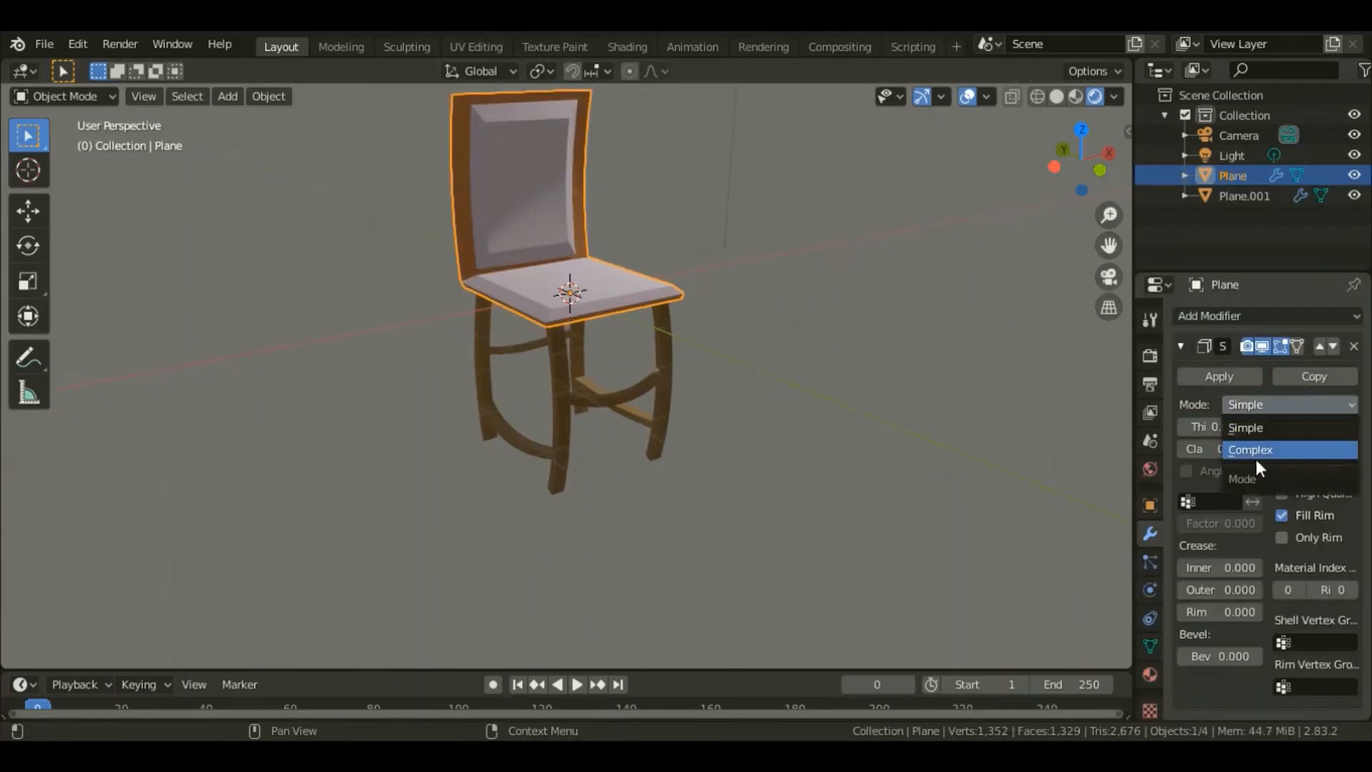
click(1259, 451)
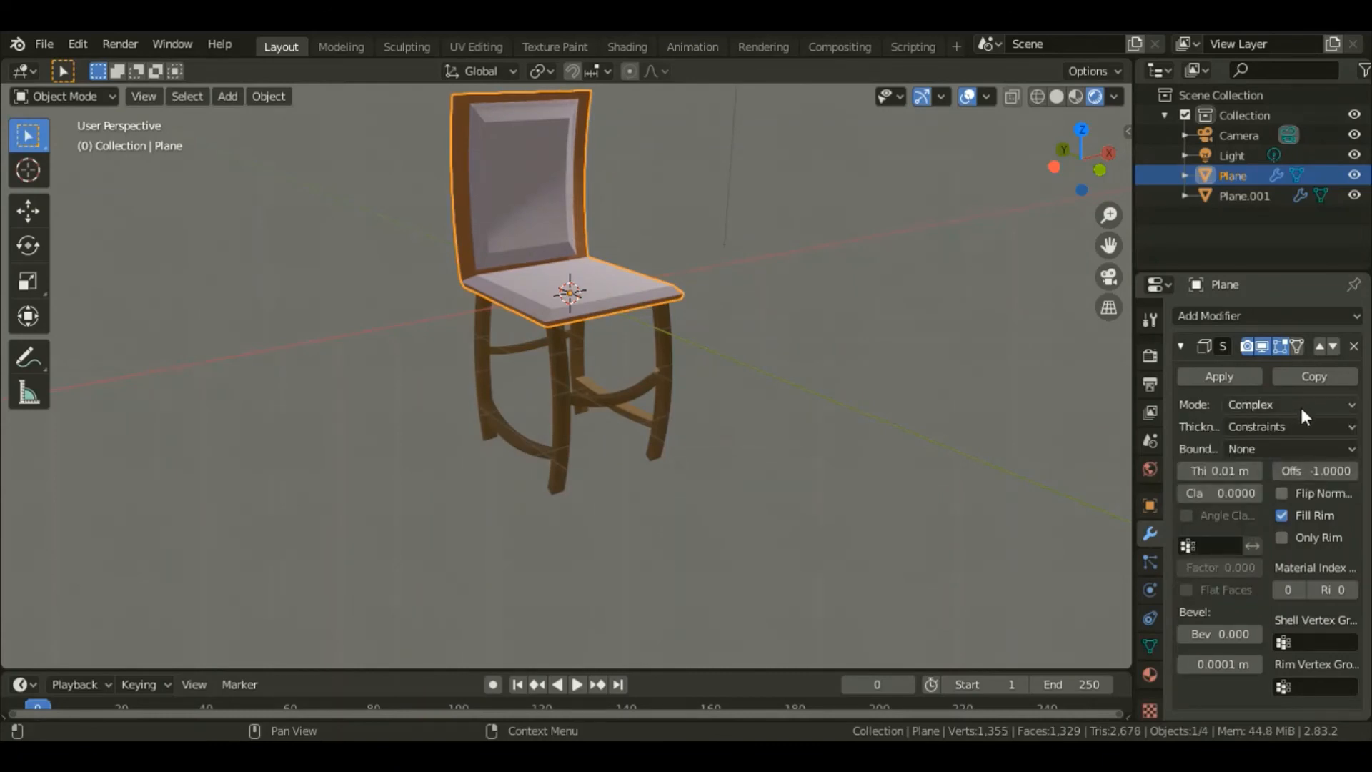
Step: Set the Solidify modifier's boundary shape to Flat, thickness to 0.06376 m and offset to about 0.75, using the Constraints thickness mode
click(1285, 449)
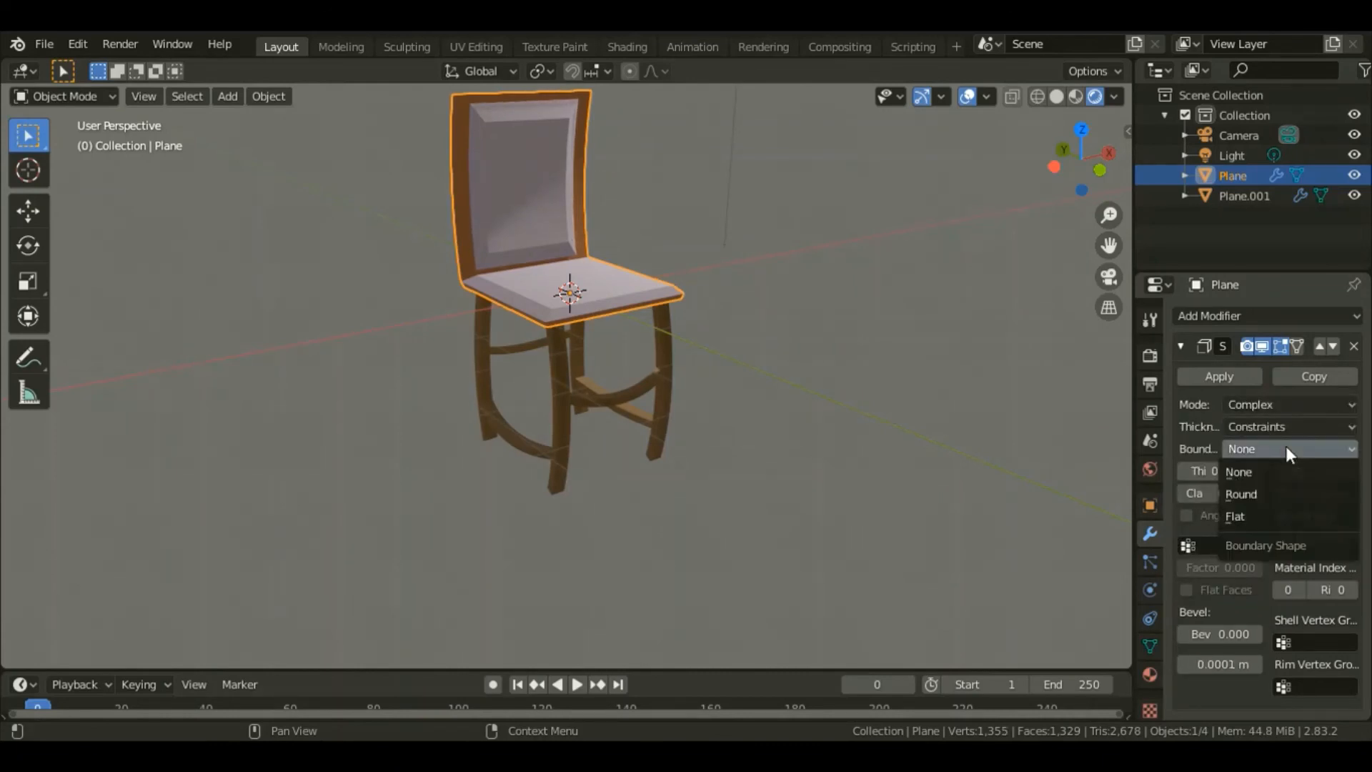
click(1259, 495)
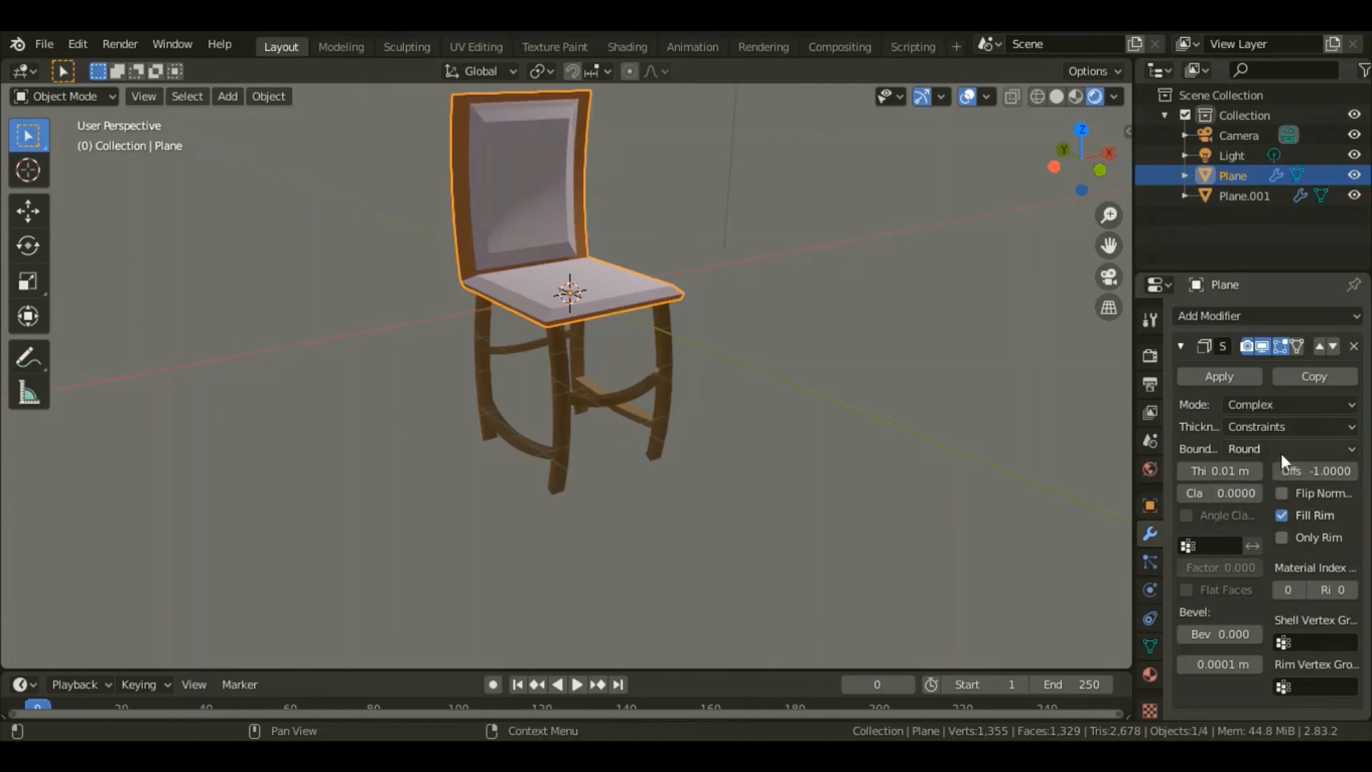
click(1303, 421)
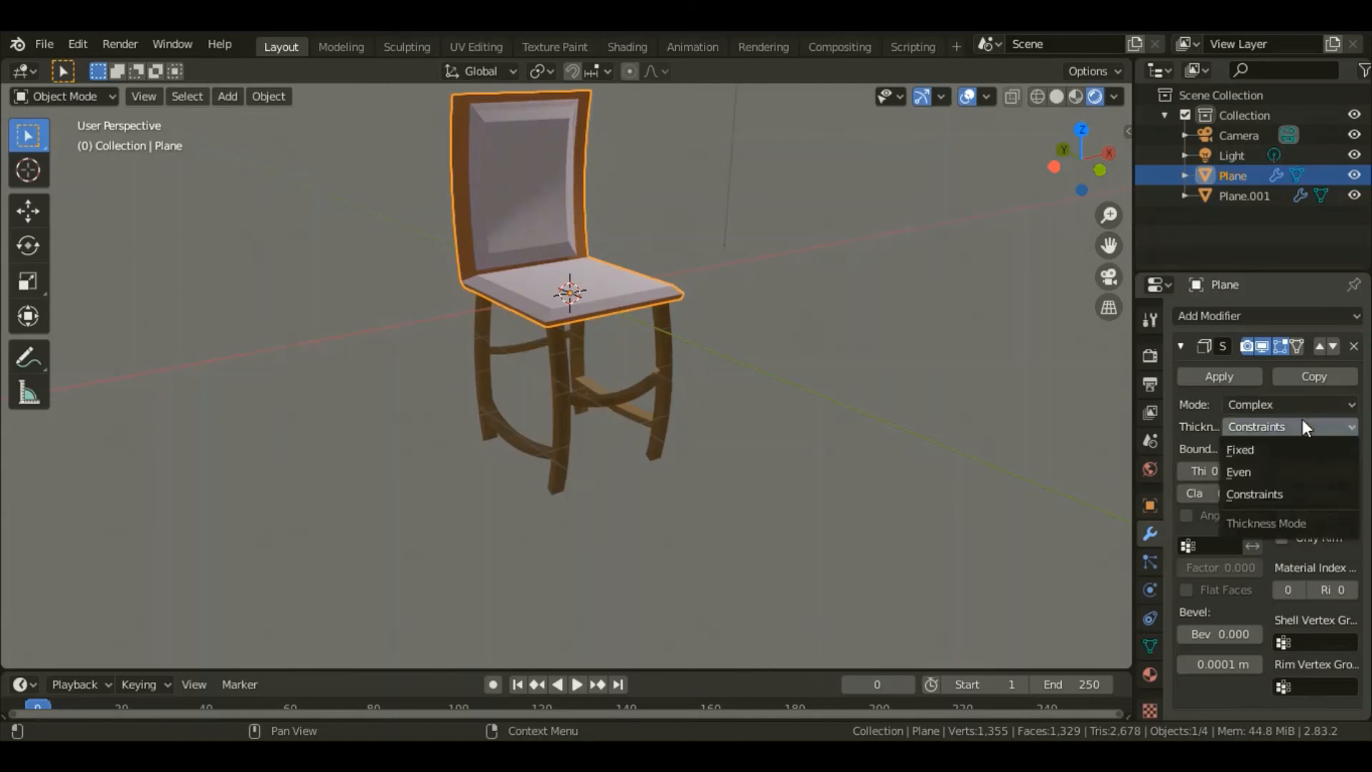
click(1261, 470)
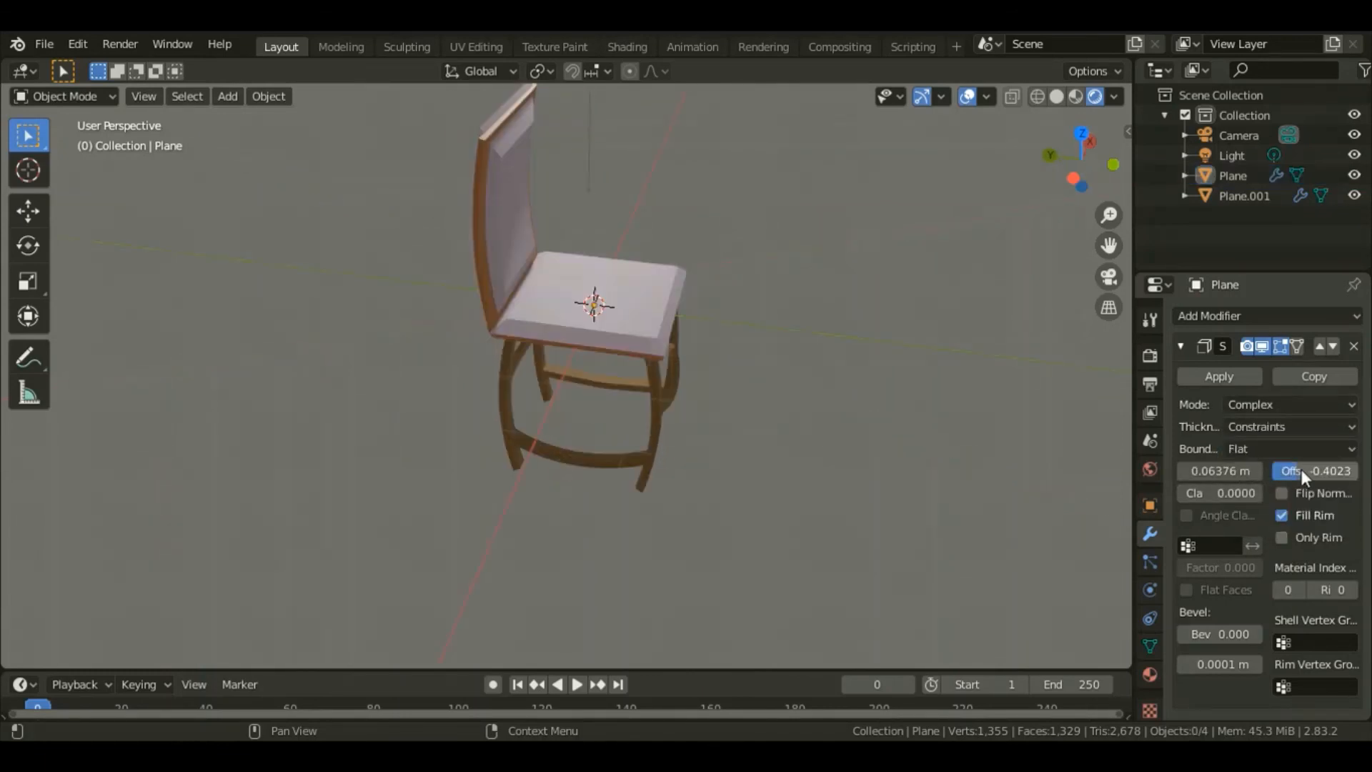
drag(1317, 469, 1357, 473)
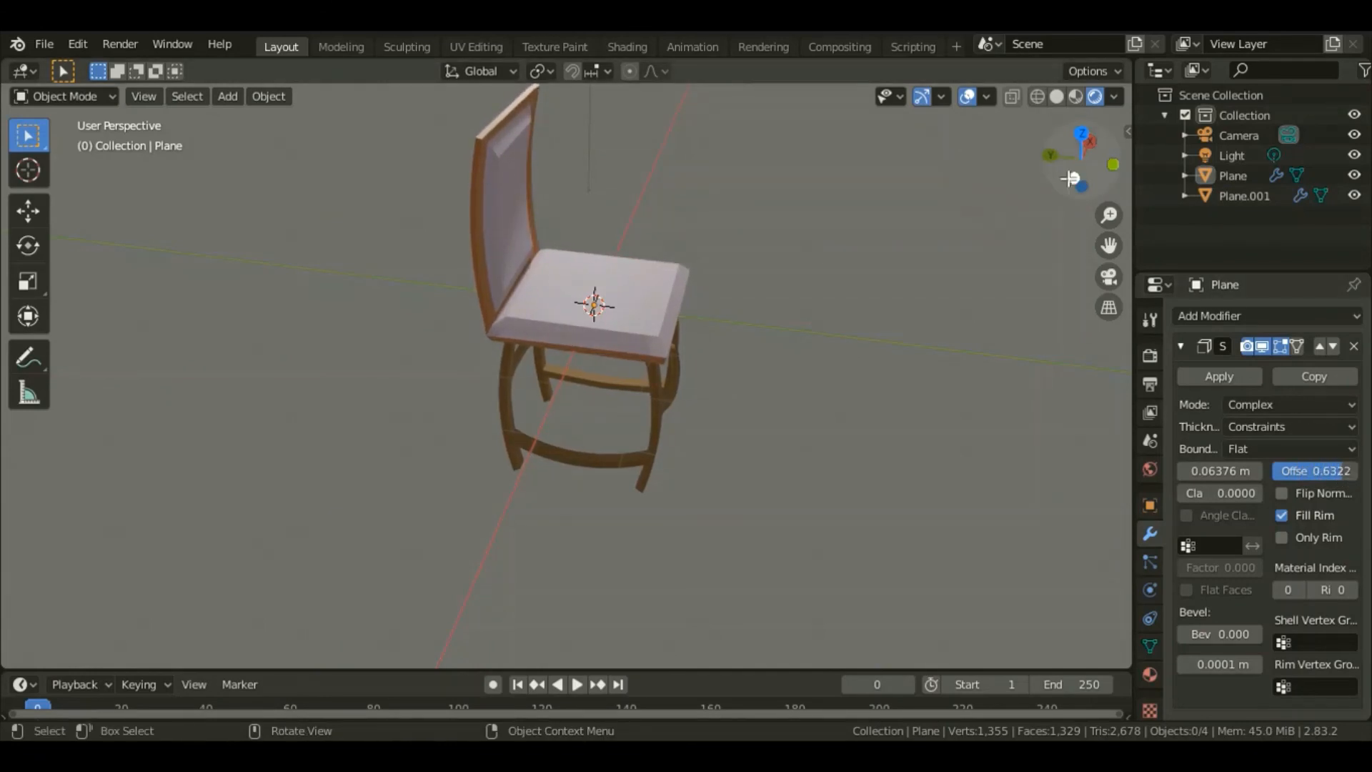
Step: Apply smooth shading to the seat and backrest object
drag(1066, 168, 1100, 173)
click(517, 204)
right_click(518, 205)
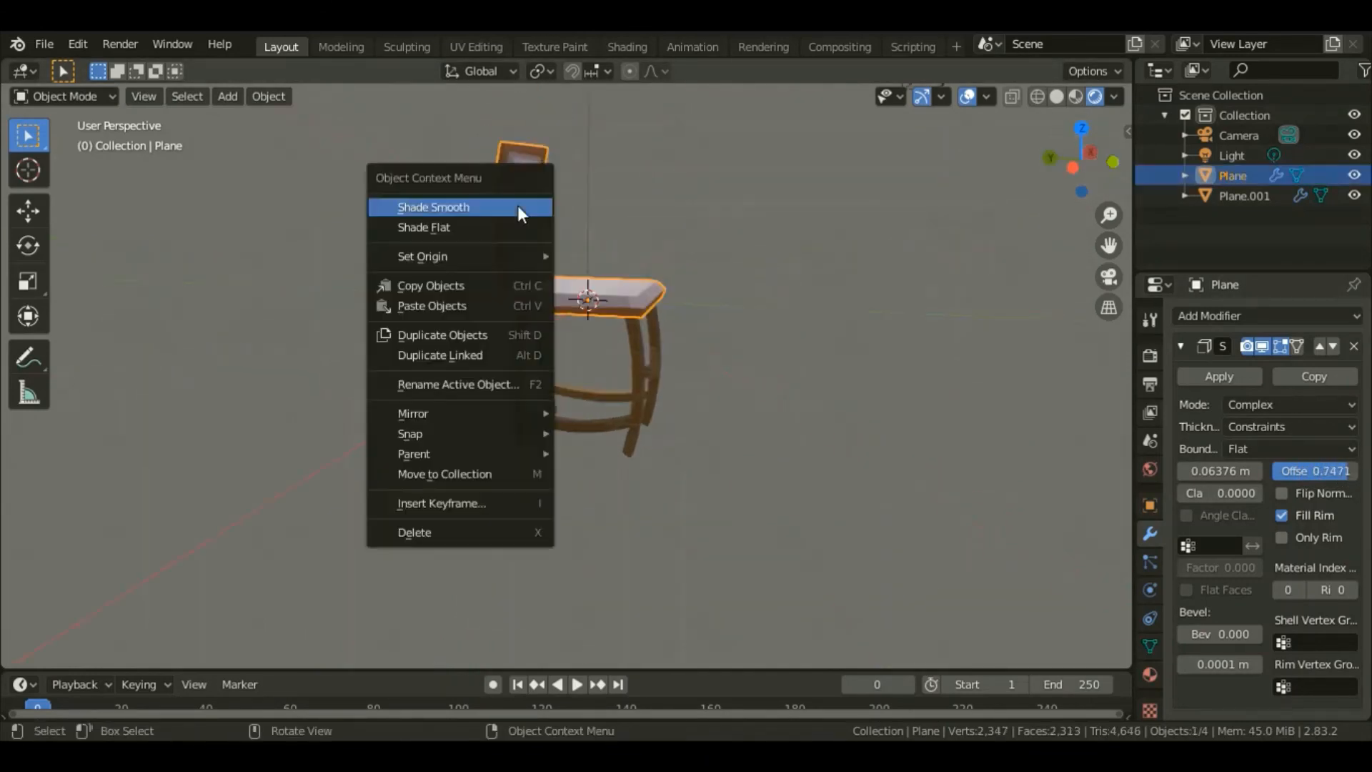
click(504, 208)
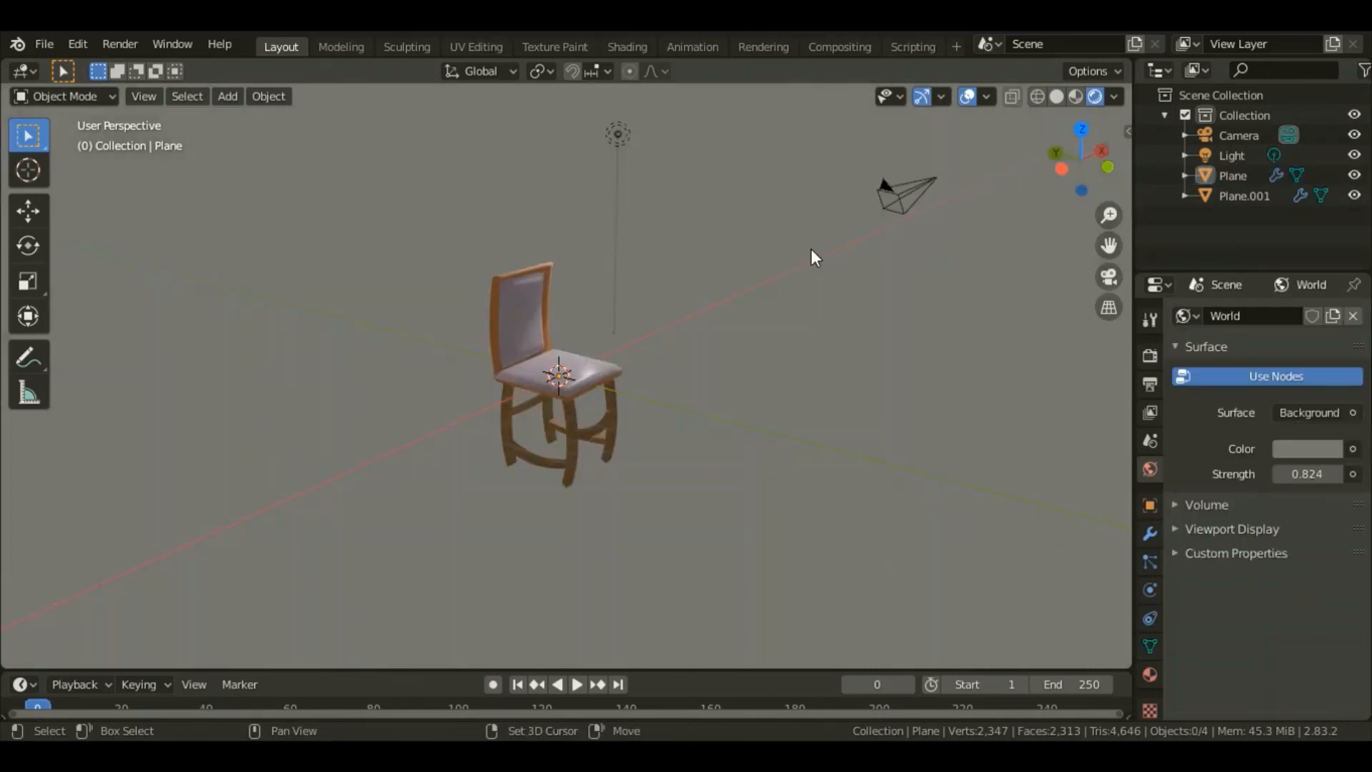
Step: Add an enlarged plane as a floor and move it about 2.55 m down to the chair's feet
key(shift+a)
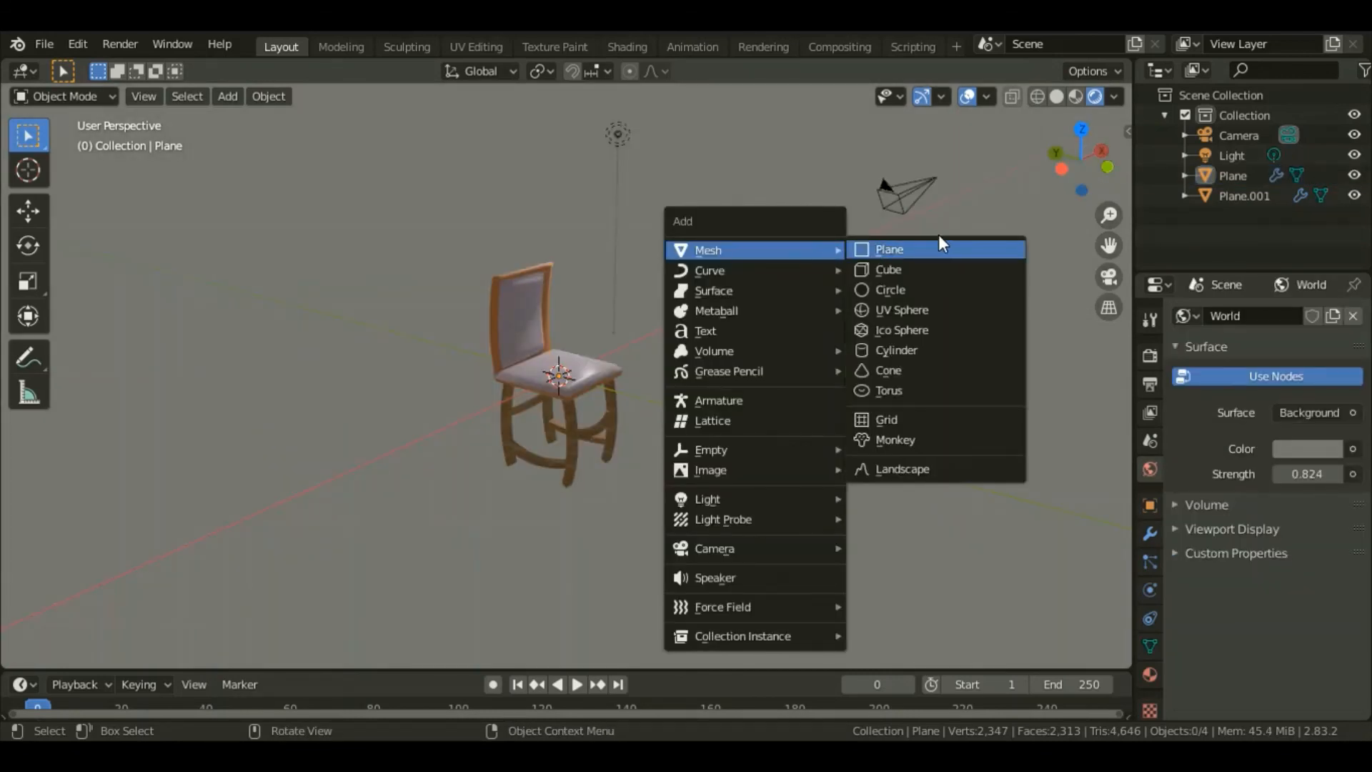
mouse_move(821, 250)
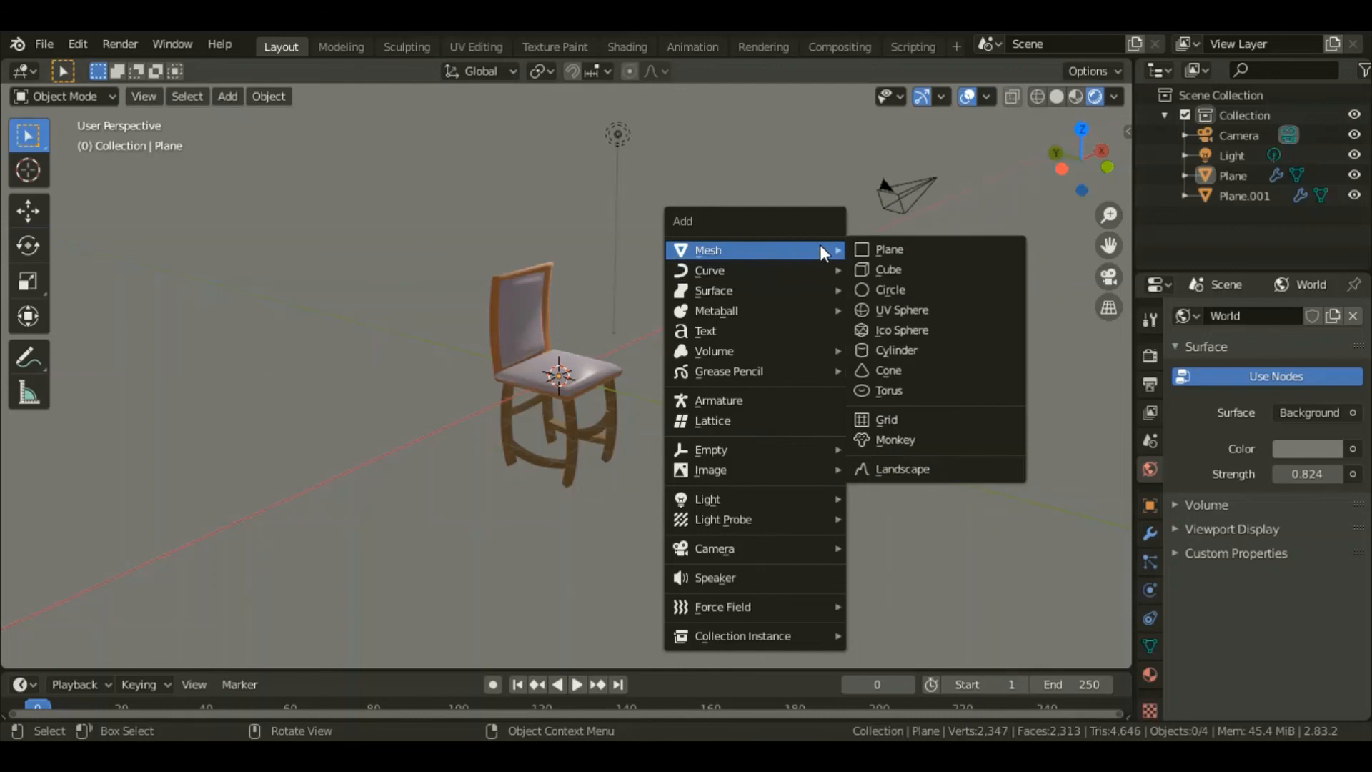
click(891, 250)
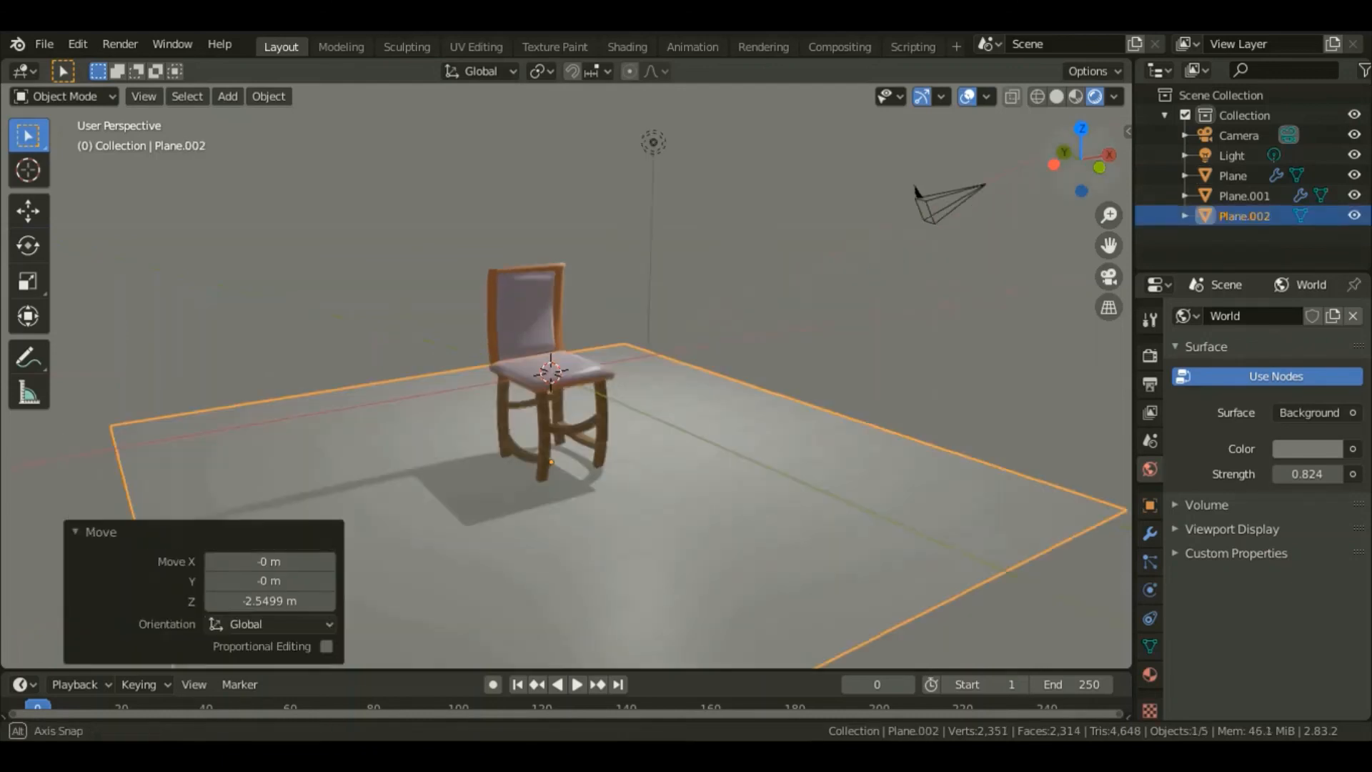
click(1018, 269)
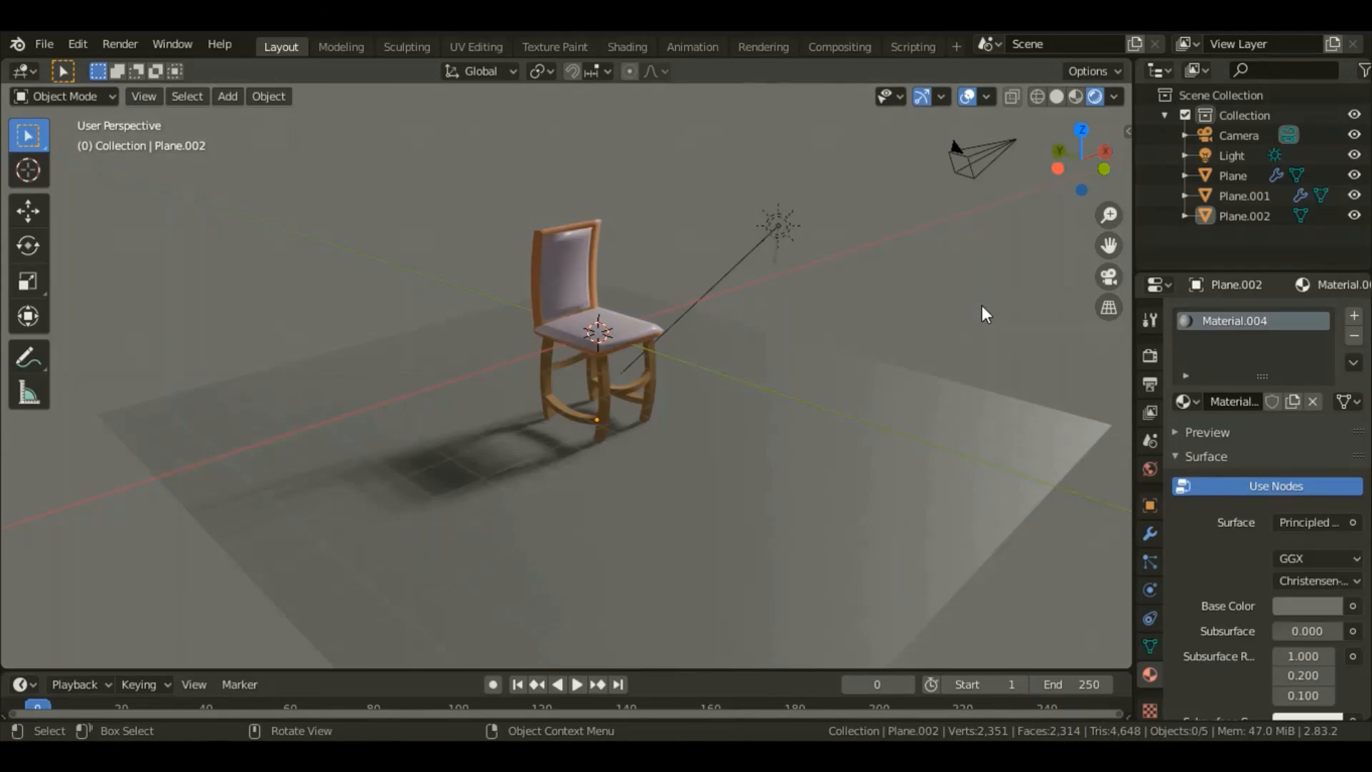
Step: Frame the chair and floor in the view and align the camera to that view
scroll(982, 307, up, 2)
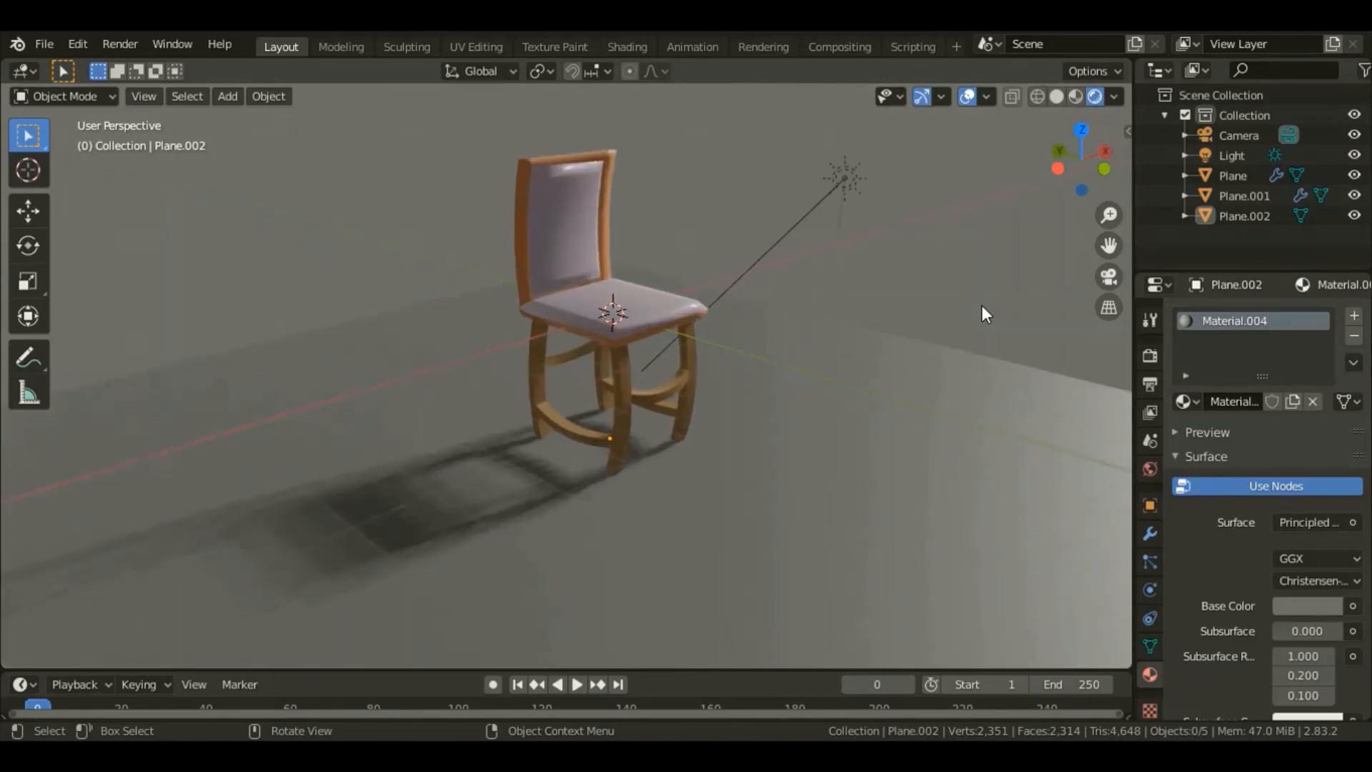
key(KP_0)
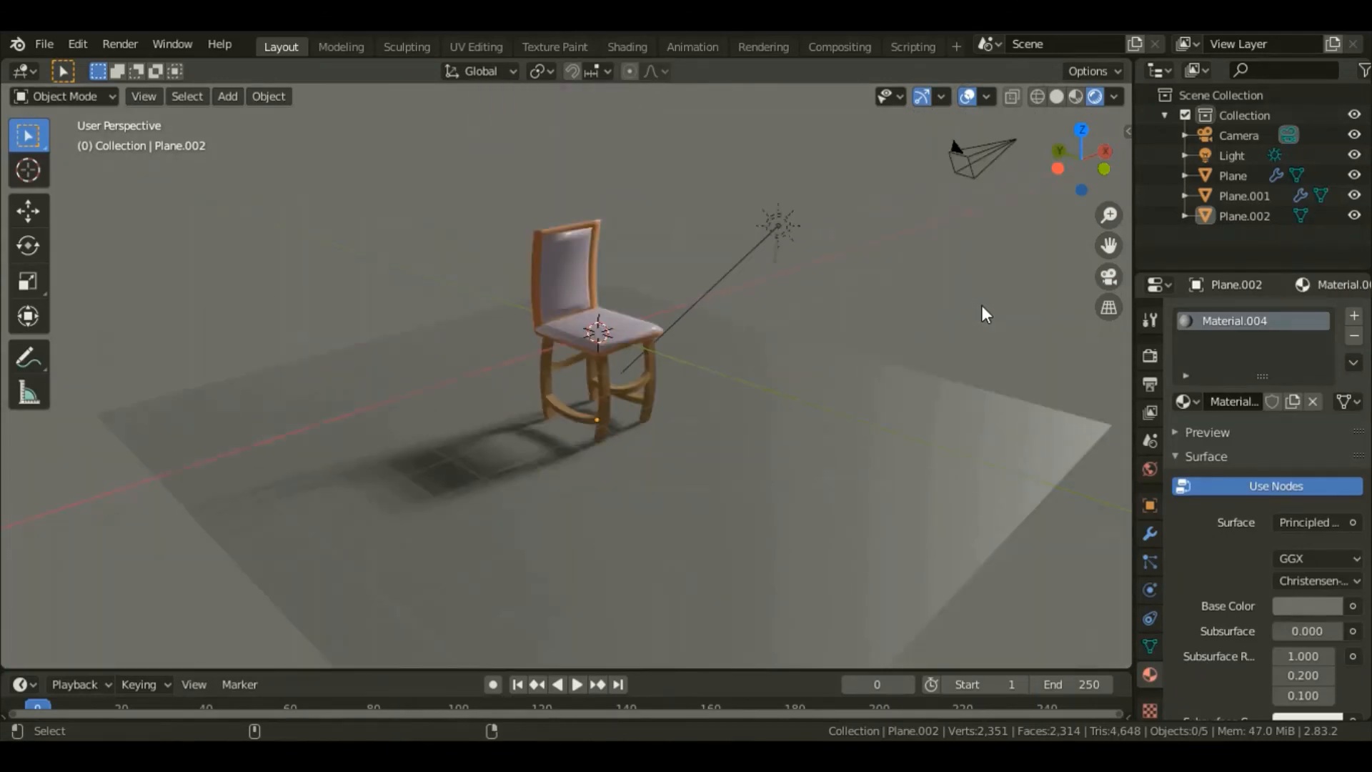
scroll(982, 308, up, 2)
scroll(982, 307, up, 4)
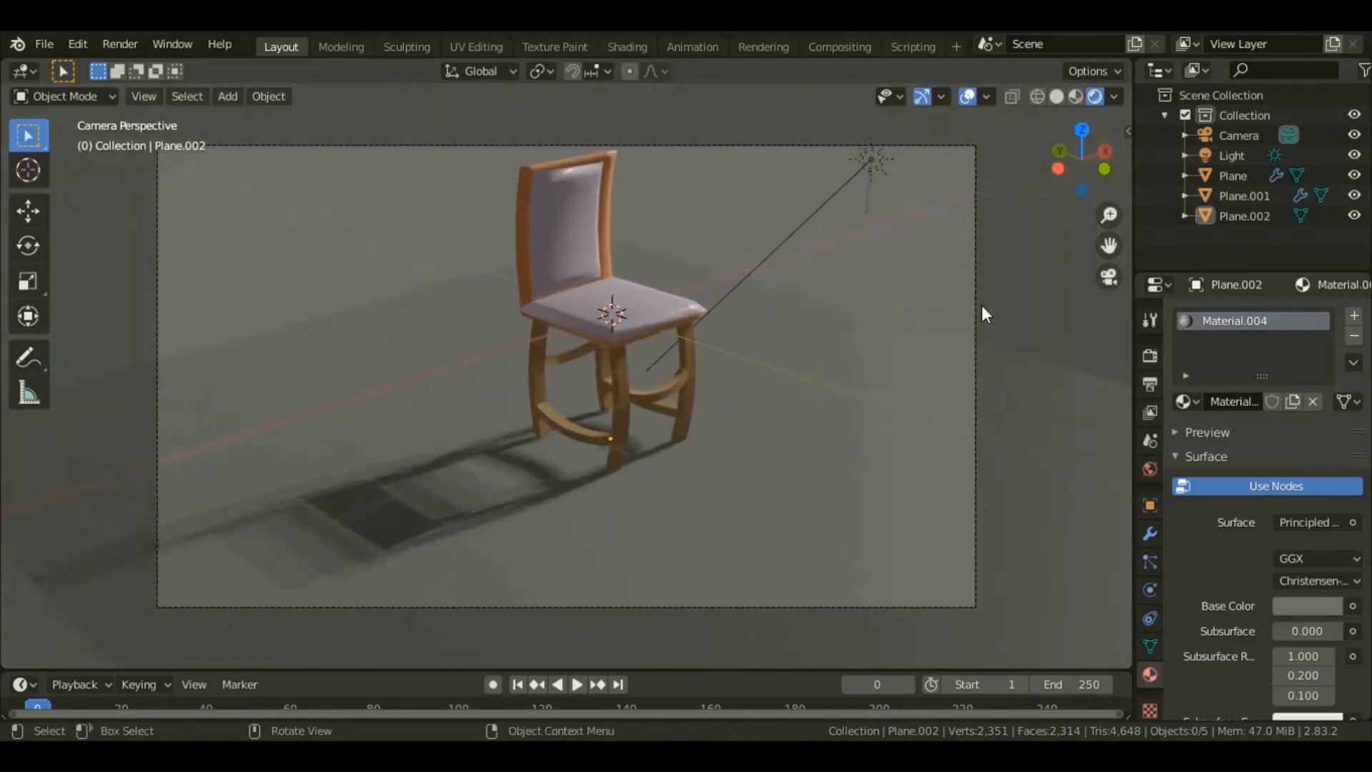